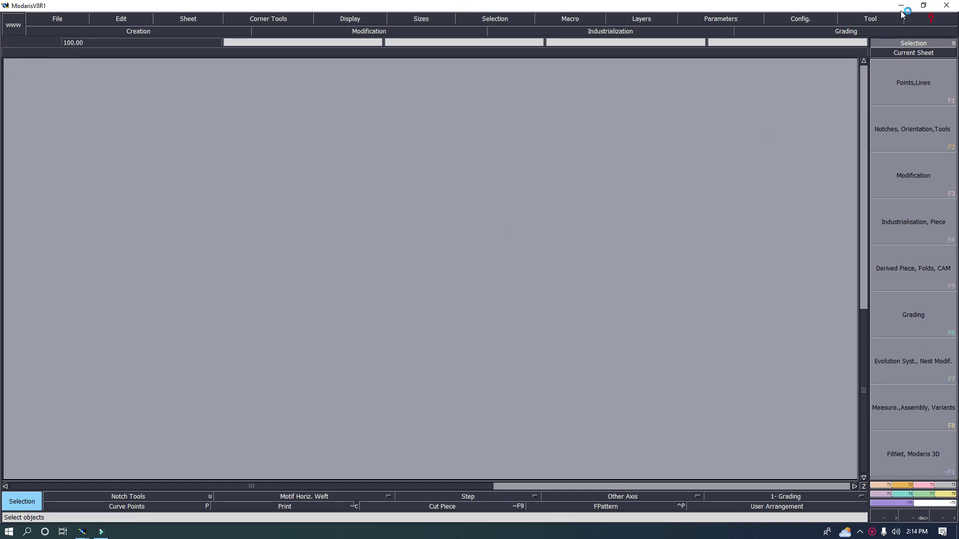
Create a new model named TEST and add a blank sheet to it.
{"action": "left_click", "coordinate": [60, 18]}
{"action": "left_click", "coordinate": [63, 32]}
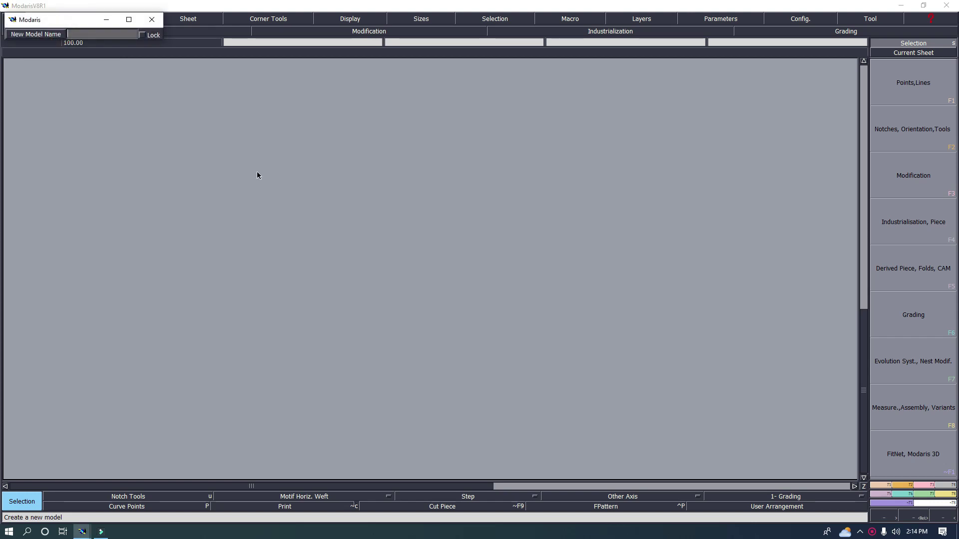
{"action": "type", "text": "TEST"}
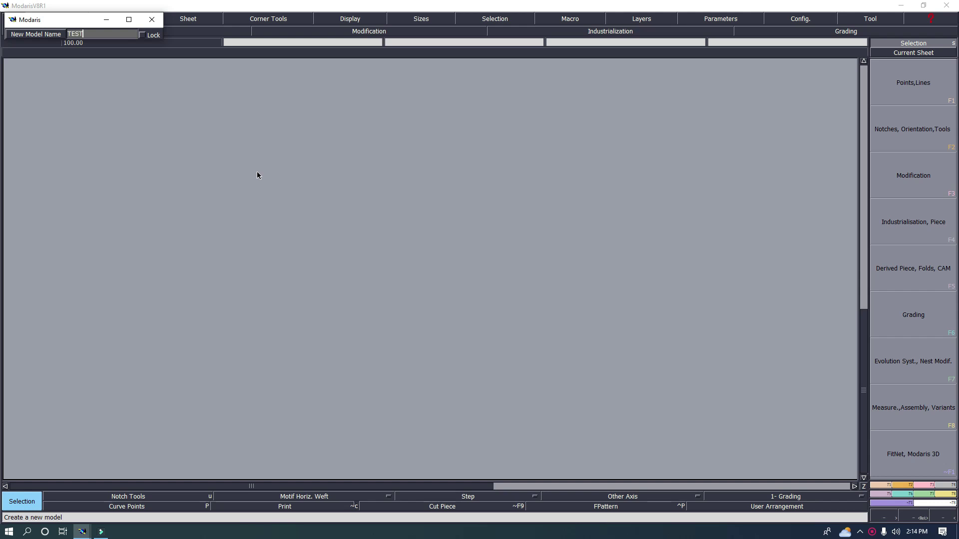
{"action": "key", "text": "Return"}
{"action": "left_click", "coordinate": [192, 19]}
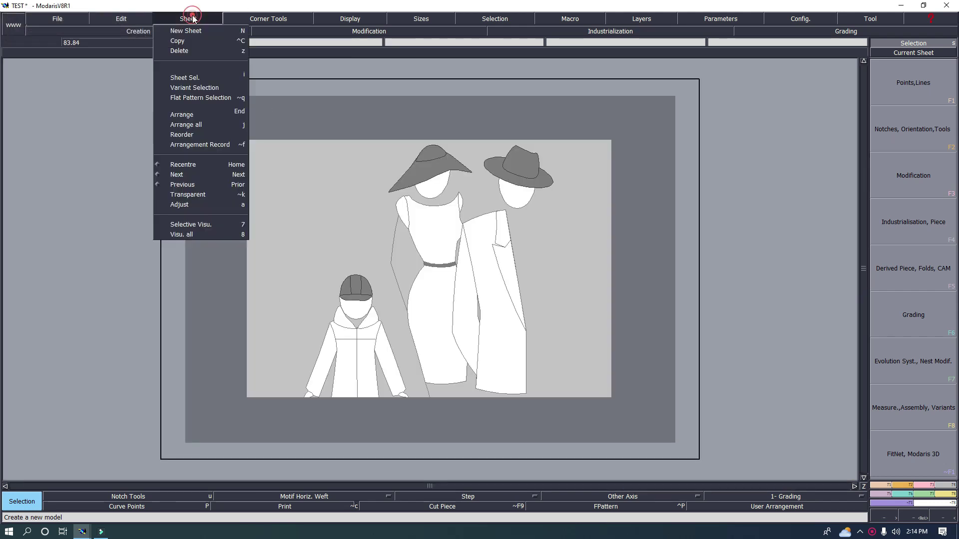
{"action": "left_click", "coordinate": [199, 28]}
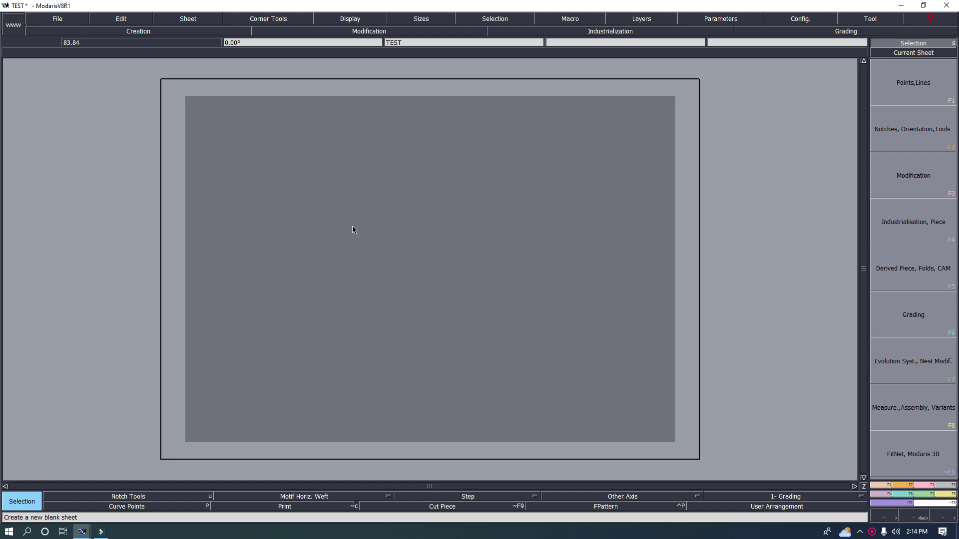
{"action": "key", "text": "c"}
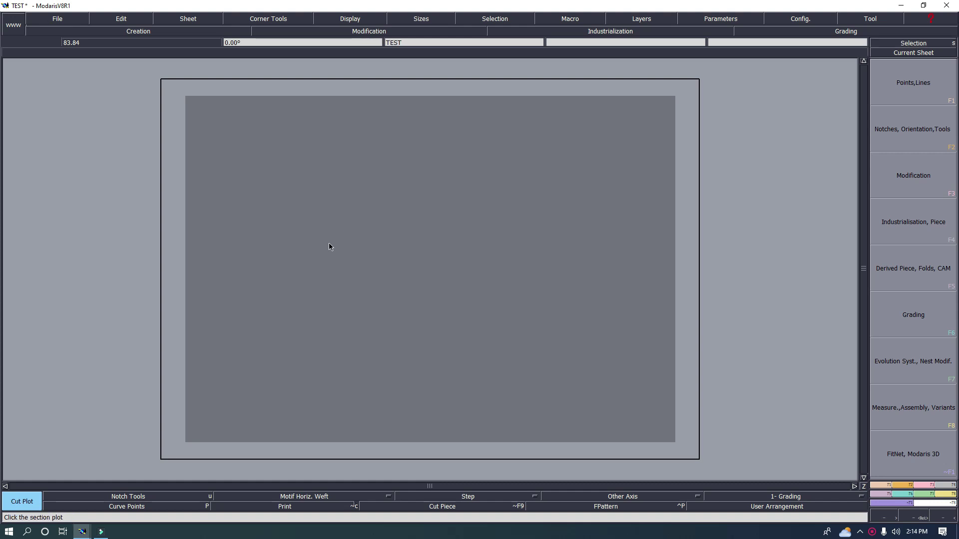
{"action": "key", "text": "r"}
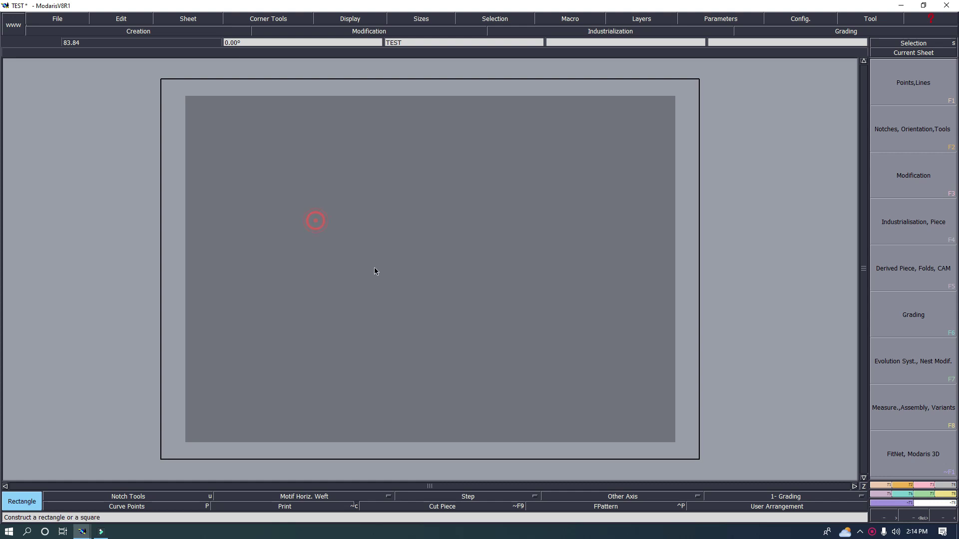
{"action": "left_click", "coordinate": [320, 220]}
{"action": "key", "text": "ctrl+q"}
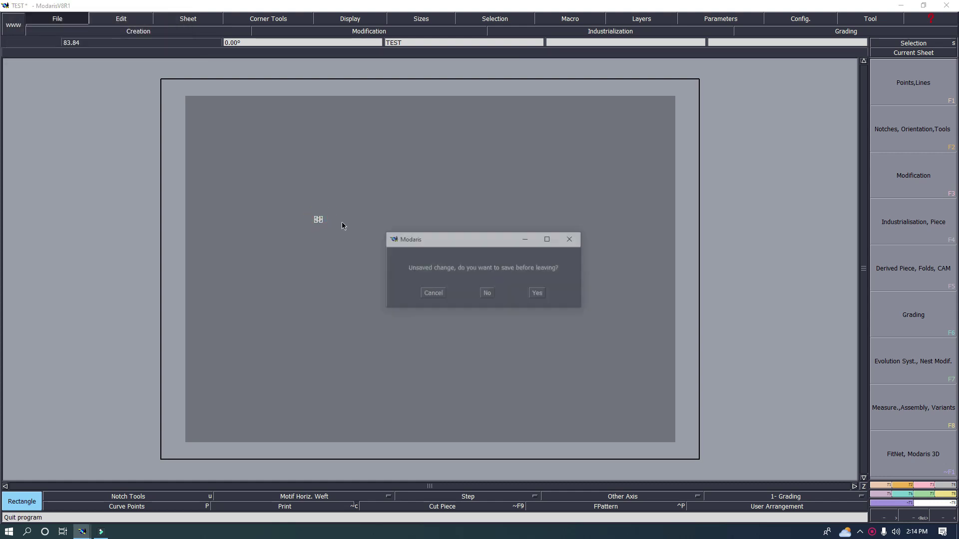
{"action": "left_click", "coordinate": [434, 294]}
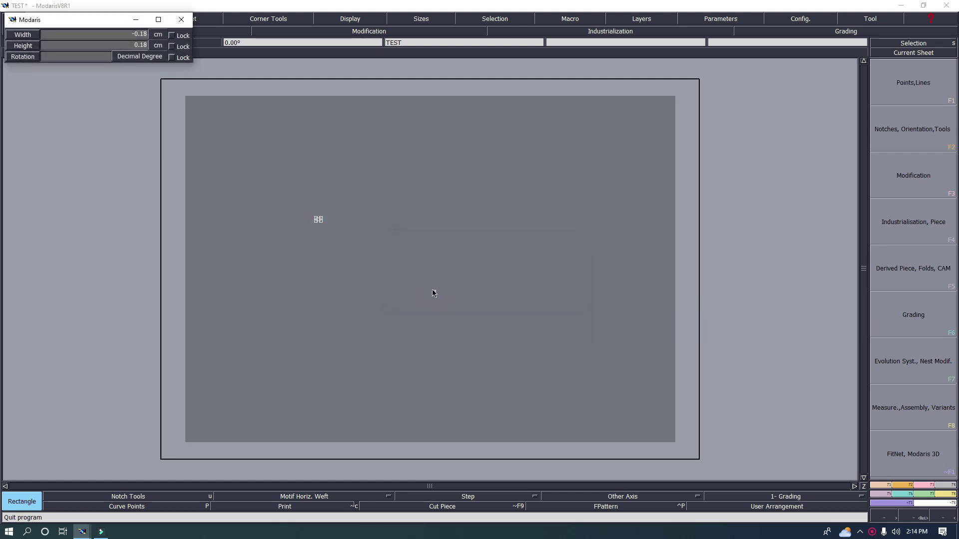
{"action": "left_click", "coordinate": [421, 265]}
{"action": "key", "text": "ctrl+z"}
Draw a rectangle 50 cm wide and 50 cm high on the blank sheet.
{"action": "left_click", "coordinate": [313, 208]}
{"action": "key", "text": "Down"}
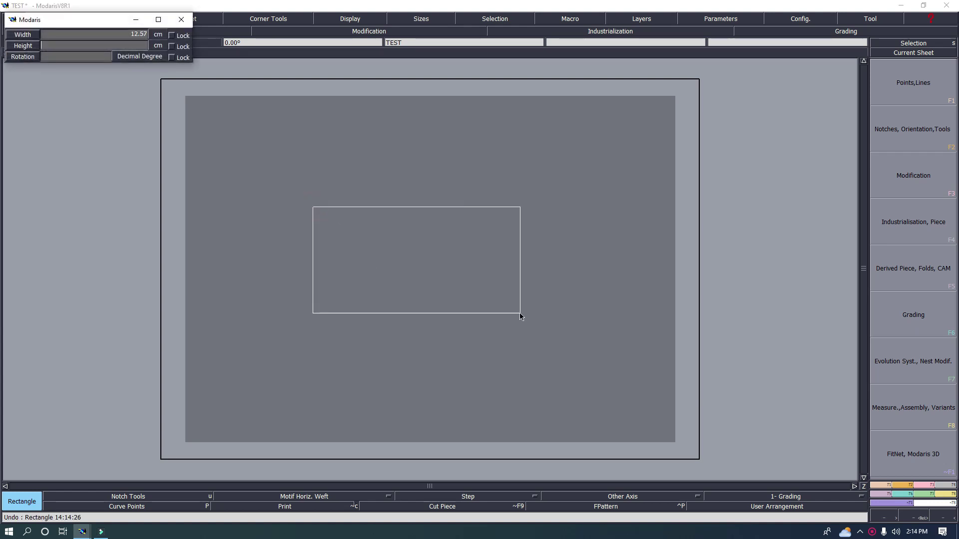
{"action": "type", "text": "50"}
{"action": "key", "text": "Up"}
{"action": "type", "text": "50"}
{"action": "key", "text": "Return"}
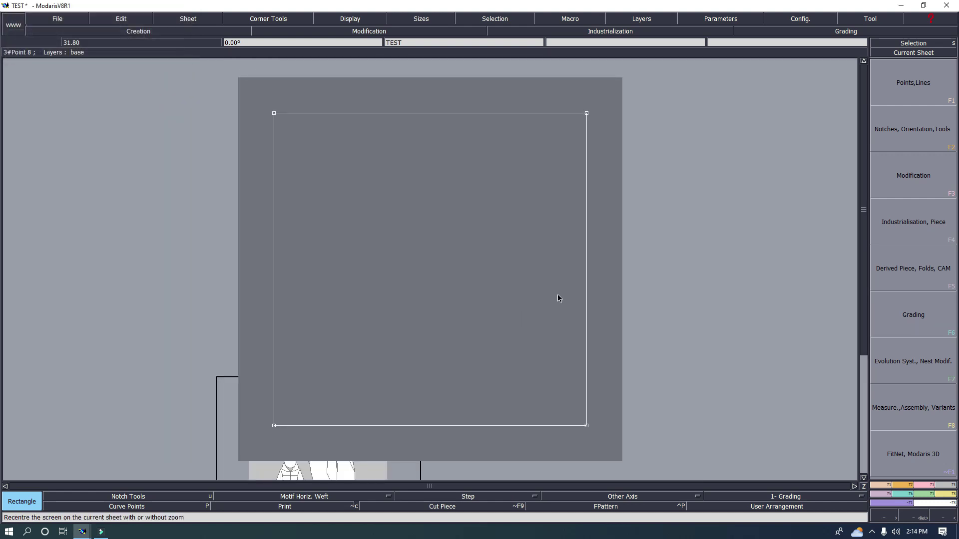
Extract the square as a new pattern piece with the Seam command and arrange all the sheets on the desk.
{"action": "key", "text": "j"}
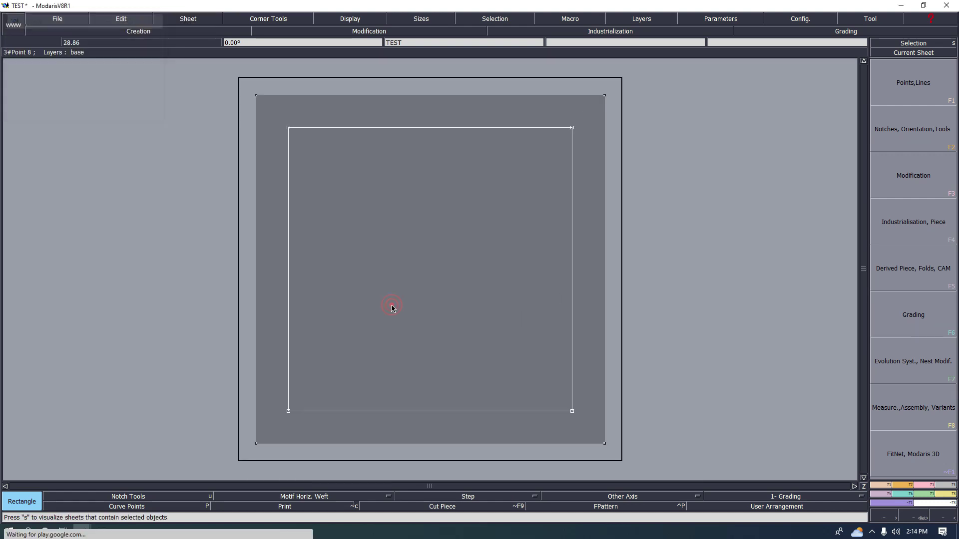
{"action": "key", "text": "shift+s"}
{"action": "left_click", "coordinate": [397, 304]}
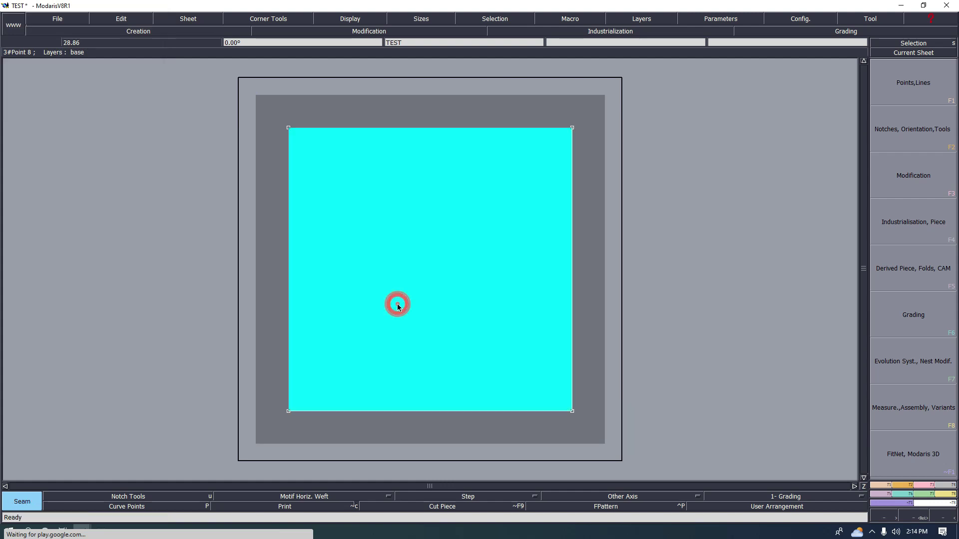
{"action": "right_click", "coordinate": [397, 303]}
{"action": "key", "text": "j"}
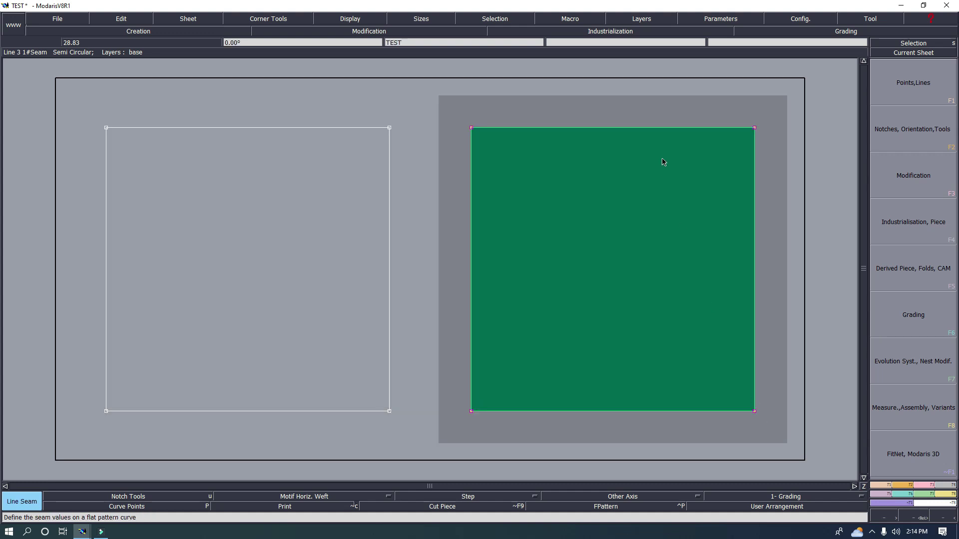
Apply a 2 cm line seam allowance to all four sides of the extracted piece.
{"action": "left_click", "coordinate": [700, 129]}
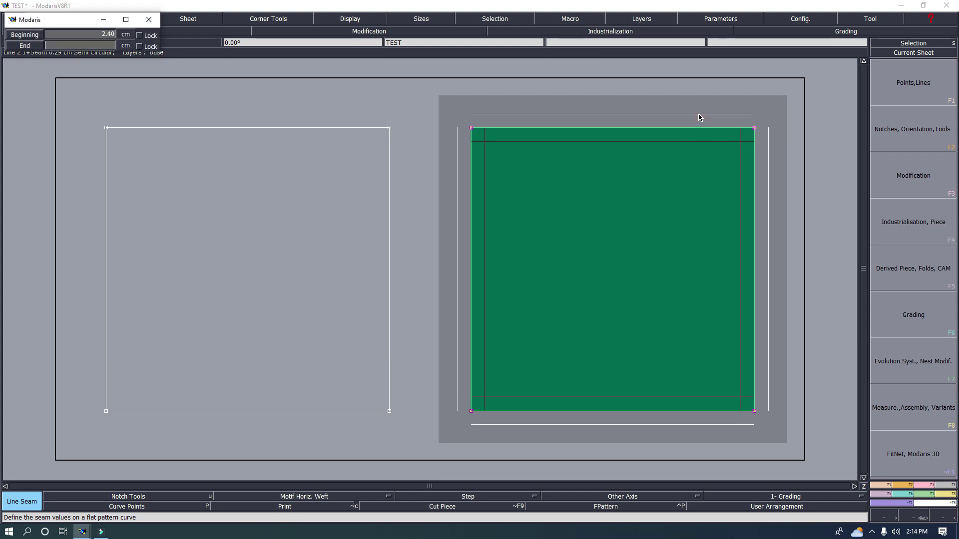
{"action": "type", "text": "2"}
{"action": "key", "text": "Return"}
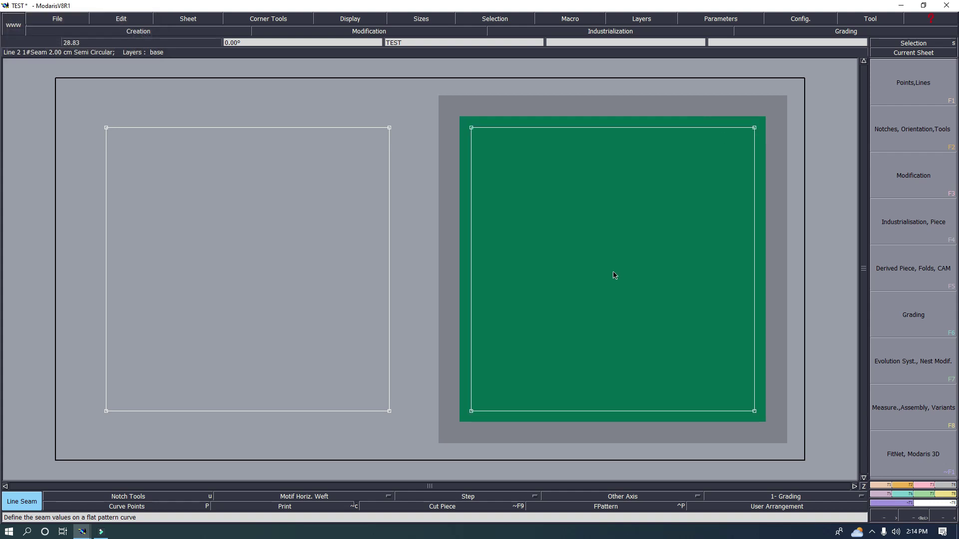
Draw a horizontal DF grain line axis in the upper middle of the extracted piece.
{"action": "key", "text": "d"}
{"action": "left_click", "coordinate": [540, 250]}
{"action": "left_click", "coordinate": [642, 259]}
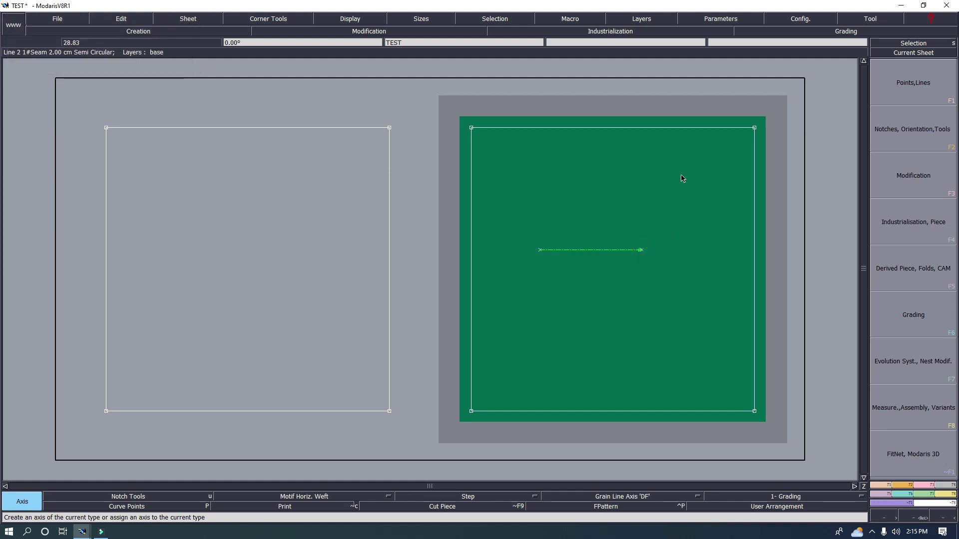
Place two developed points near the middle of the piece's upper seam line, above the grain line.
{"action": "left_click", "coordinate": [929, 177]}
{"action": "key", "text": "d"}
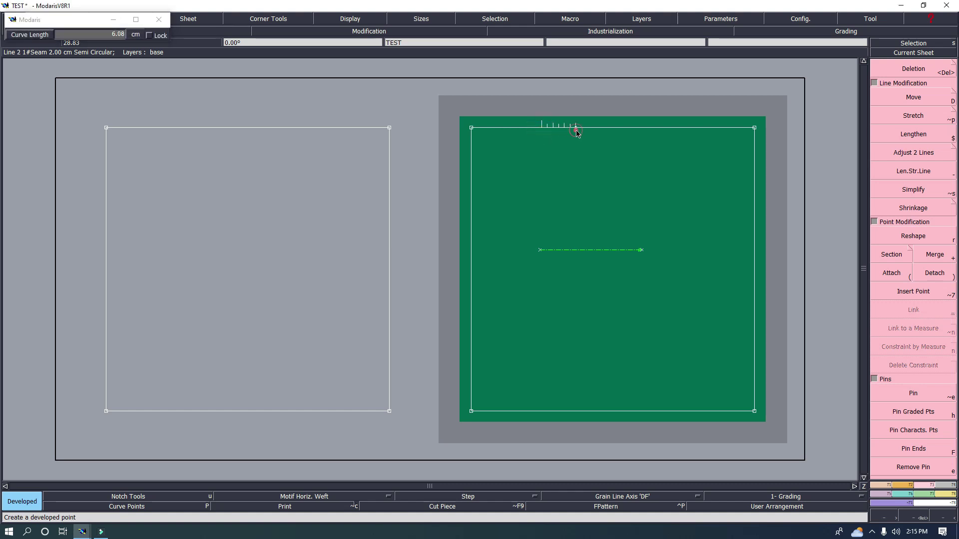
{"action": "left_click", "coordinate": [576, 128]}
{"action": "left_click", "coordinate": [628, 127]}
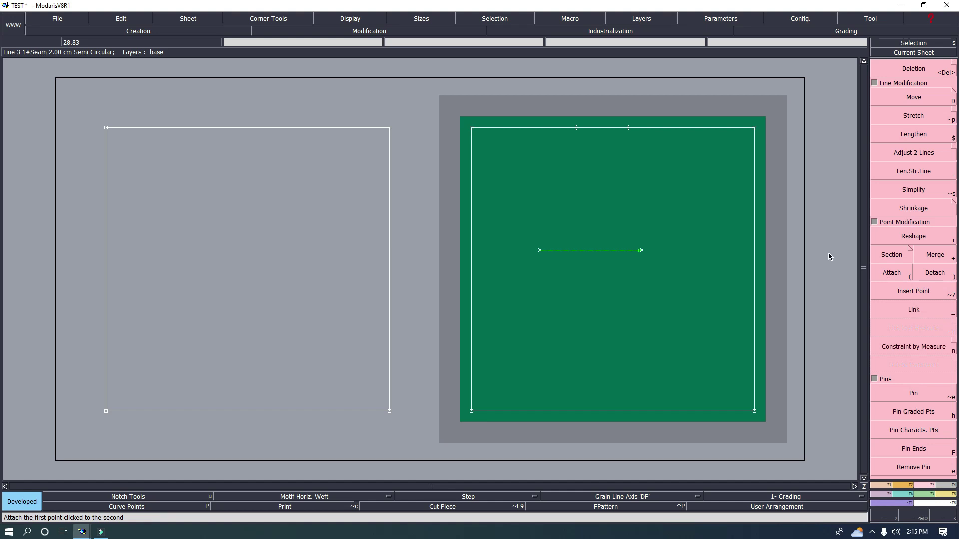
Add a corner at each of the two developed points on the piece's upper seam line.
{"action": "key", "text": "F3"}
{"action": "left_click", "coordinate": [929, 167]}
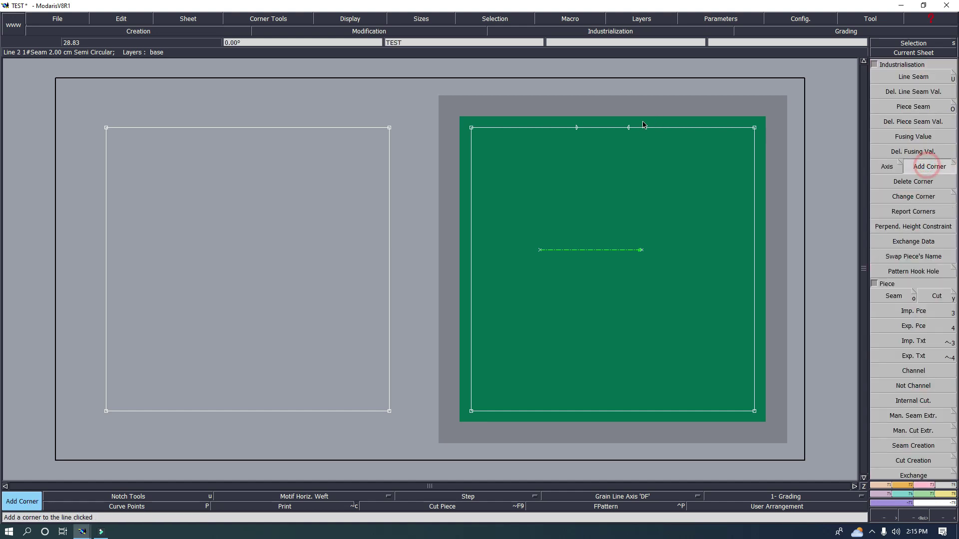
{"action": "left_click", "coordinate": [628, 128]}
{"action": "left_click", "coordinate": [576, 130]}
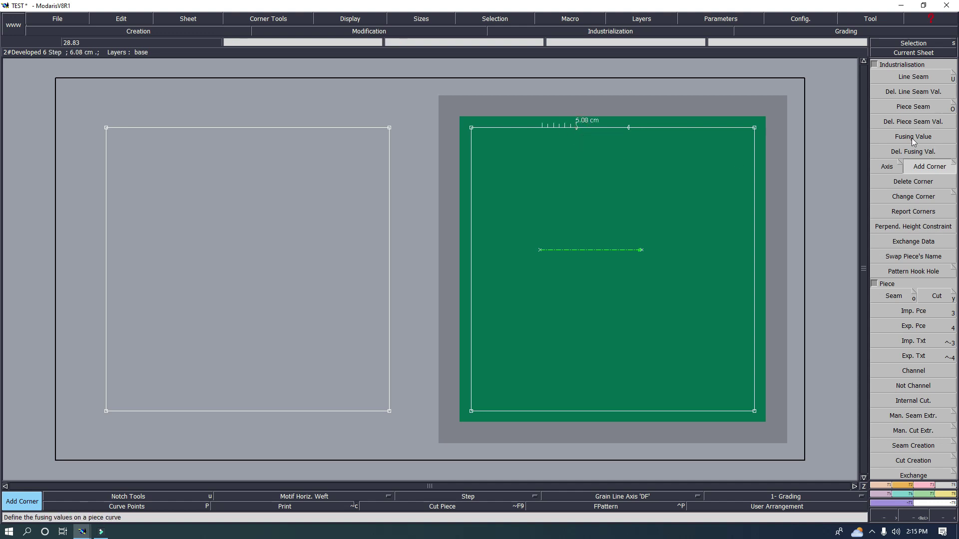
Set a fusing value of -3 cm at the beginning and end of the upper line segment between the two developed points.
{"action": "left_click", "coordinate": [912, 138]}
{"action": "left_click", "coordinate": [597, 127]}
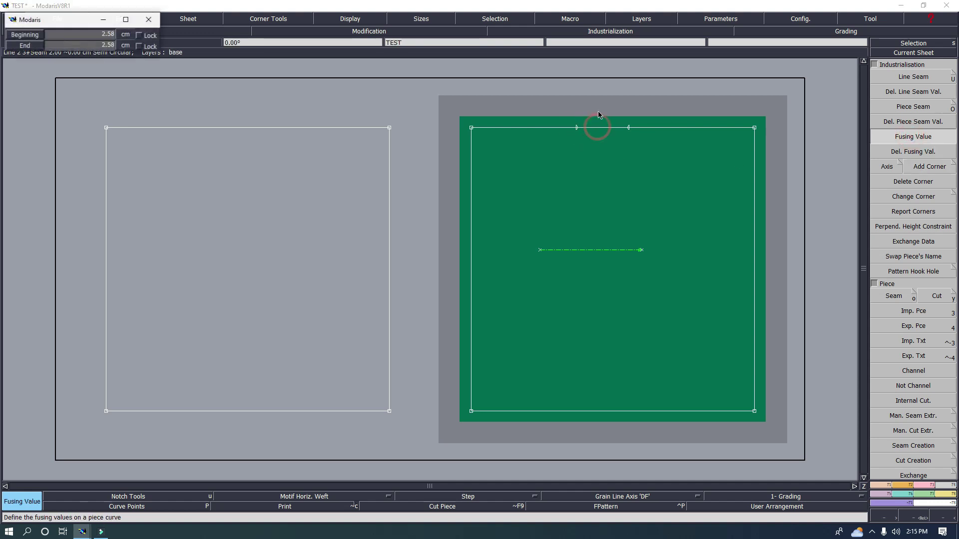
{"action": "type", "text": "-3"}
{"action": "key", "text": "Up"}
{"action": "type", "text": "-3"}
{"action": "key", "text": "Return"}
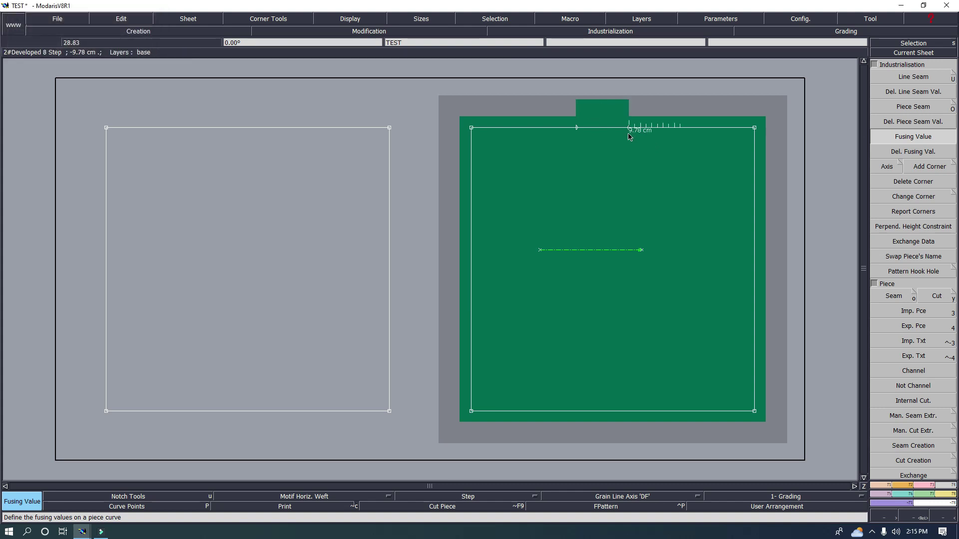
Try widening the upper tab by reshaping both developed points outward along the seam line, and undo both moves.
{"action": "key", "text": "r"}
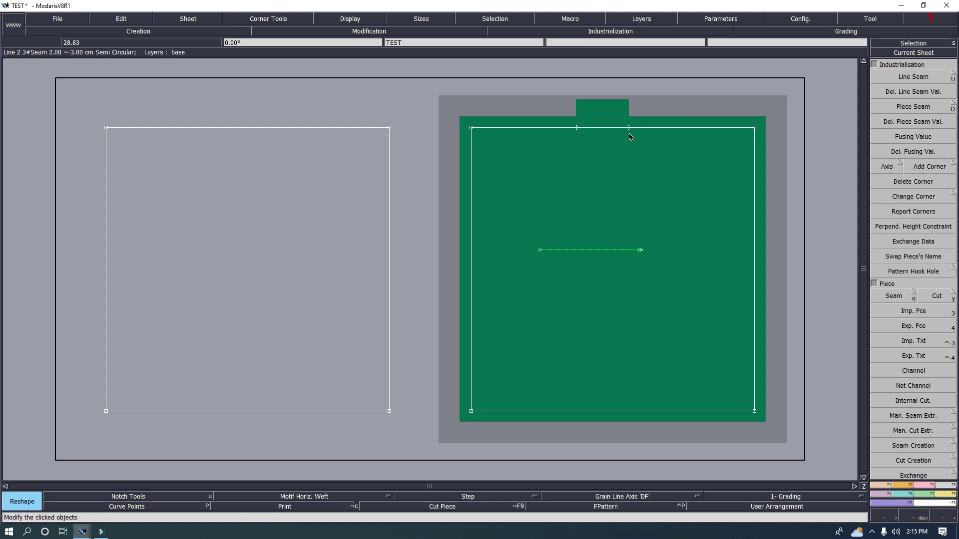
{"action": "left_click", "coordinate": [630, 130]}
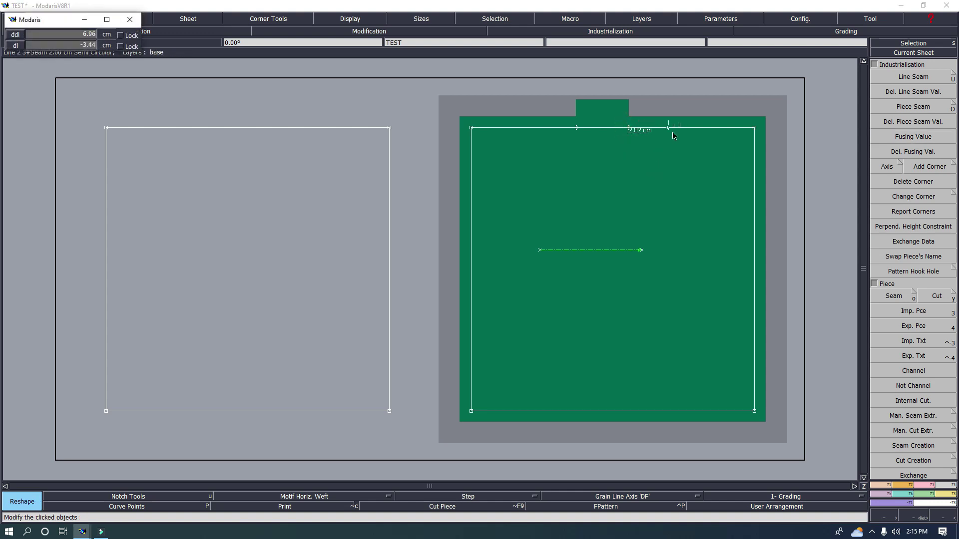
{"action": "left_click", "coordinate": [647, 134]}
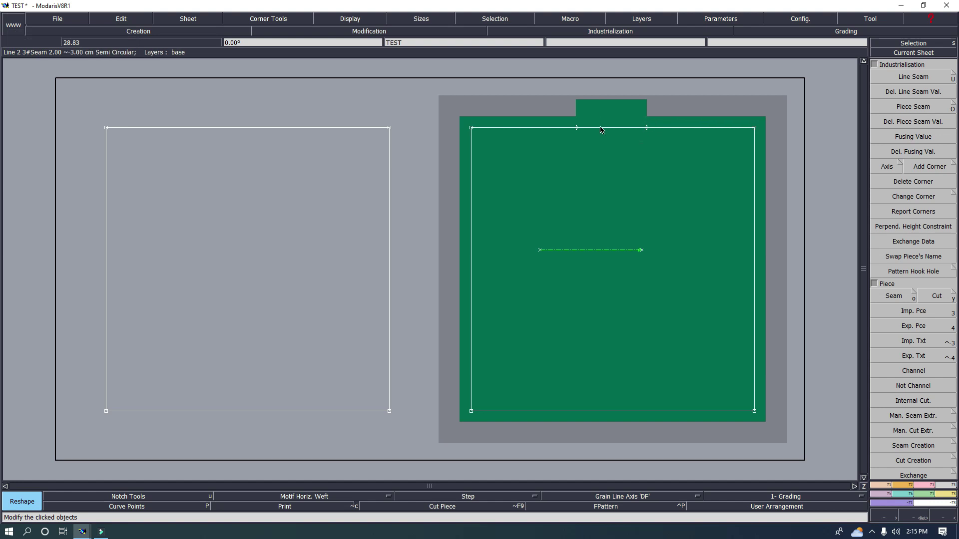
{"action": "left_click", "coordinate": [577, 129]}
{"action": "left_click", "coordinate": [563, 131]}
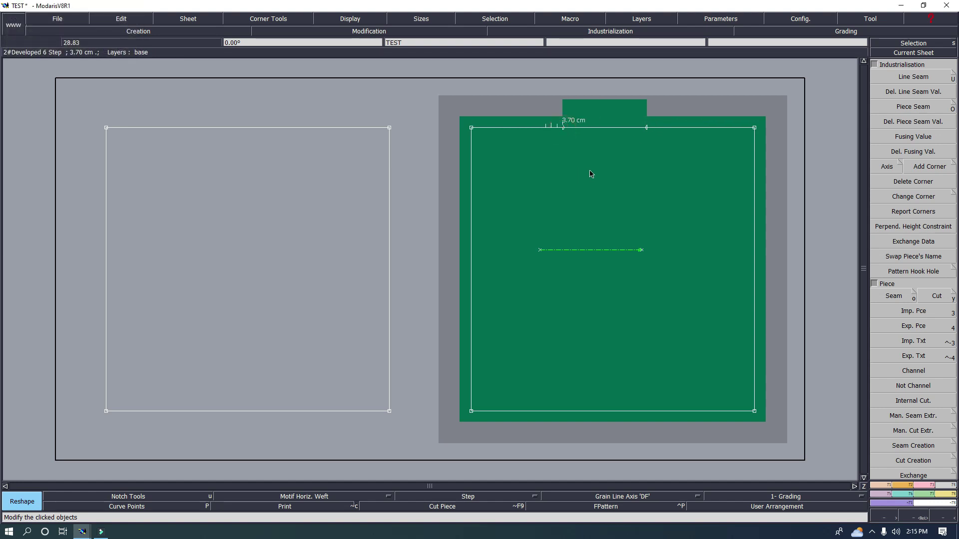
{"action": "key", "text": "ctrl+z"}
{"action": "key", "text": "ctrl+z"}
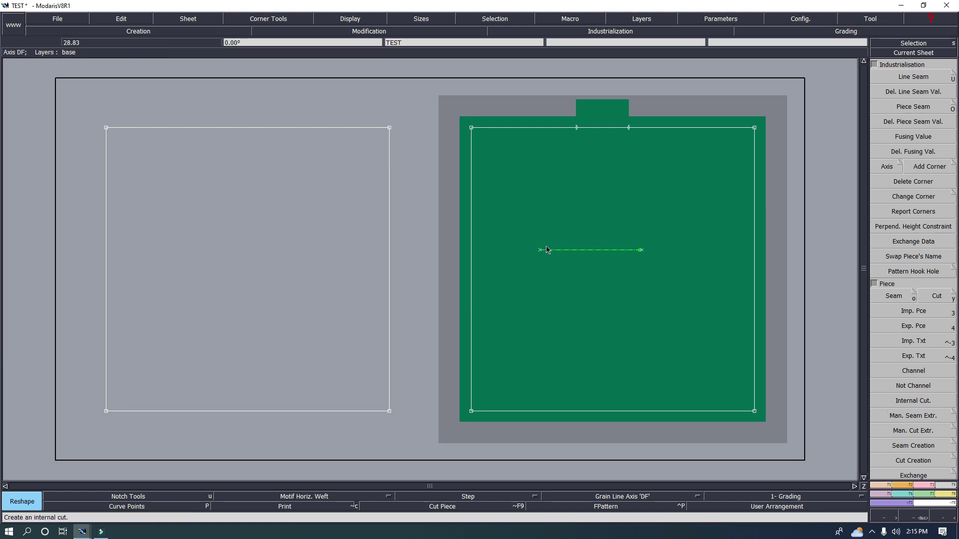
Create a new variant named trtr and close its article table.
{"action": "key", "text": "v"}
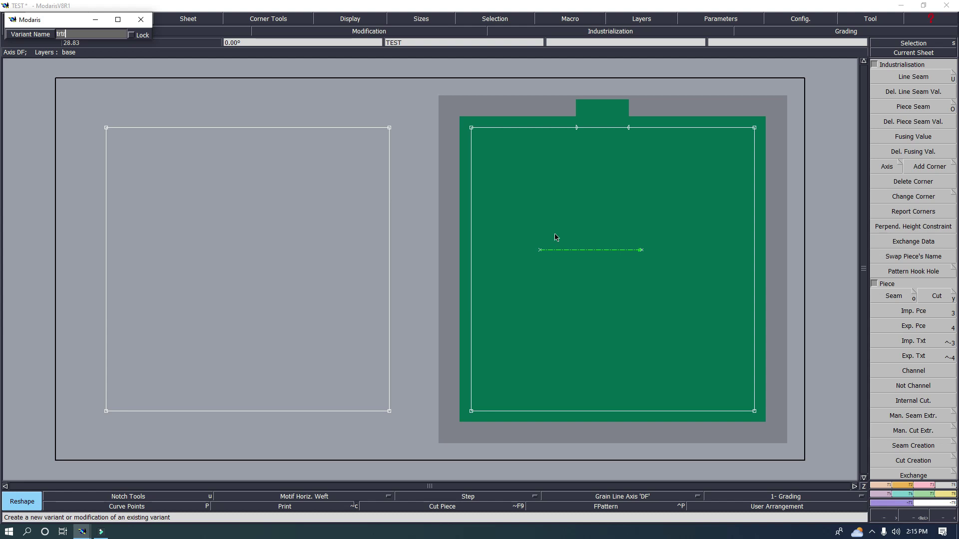
{"action": "type", "text": "trtr"}
{"action": "key", "text": "Return"}
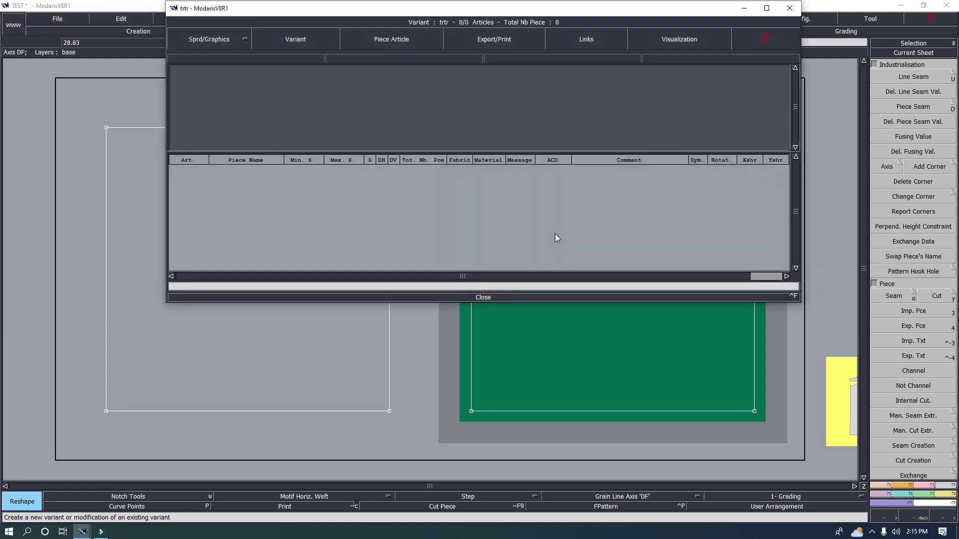
{"action": "left_click", "coordinate": [480, 299]}
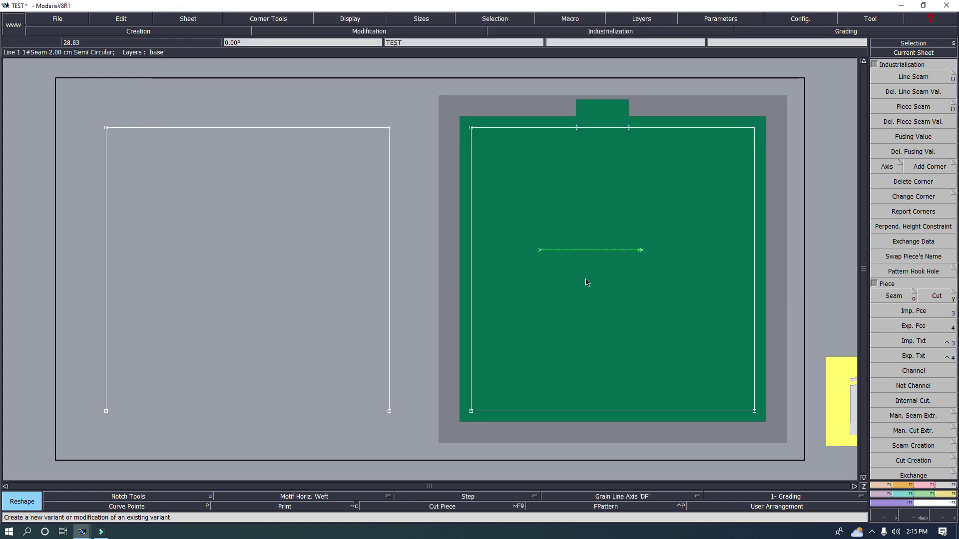
Add the tabbed piece to the current variant as a piece article, with all sheets rearranged on the desk.
{"action": "key", "text": "a"}
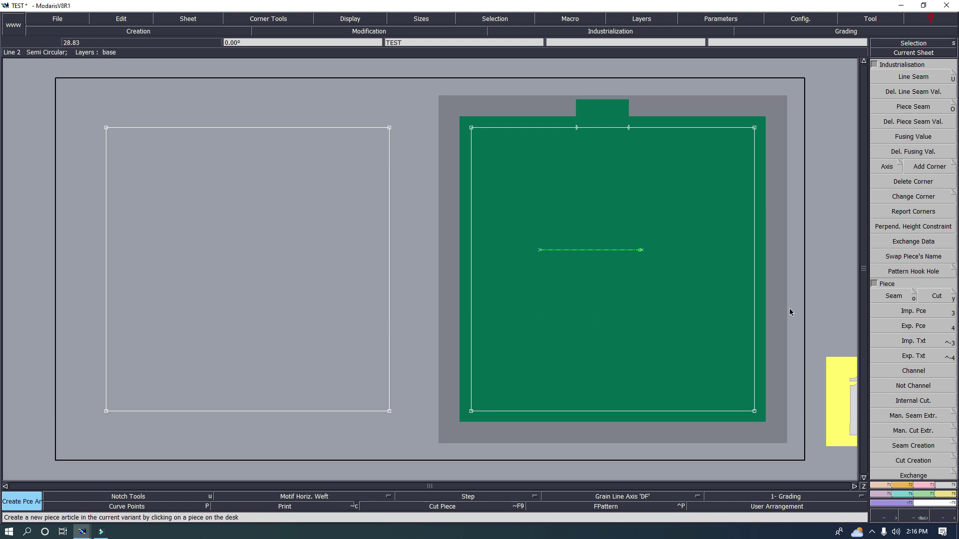
{"action": "key", "text": "k"}
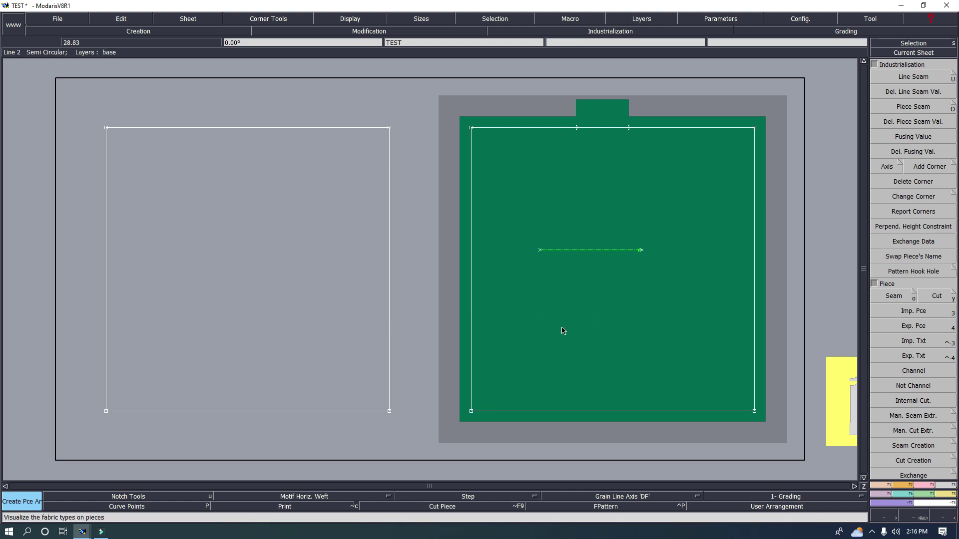
{"action": "key", "text": "j"}
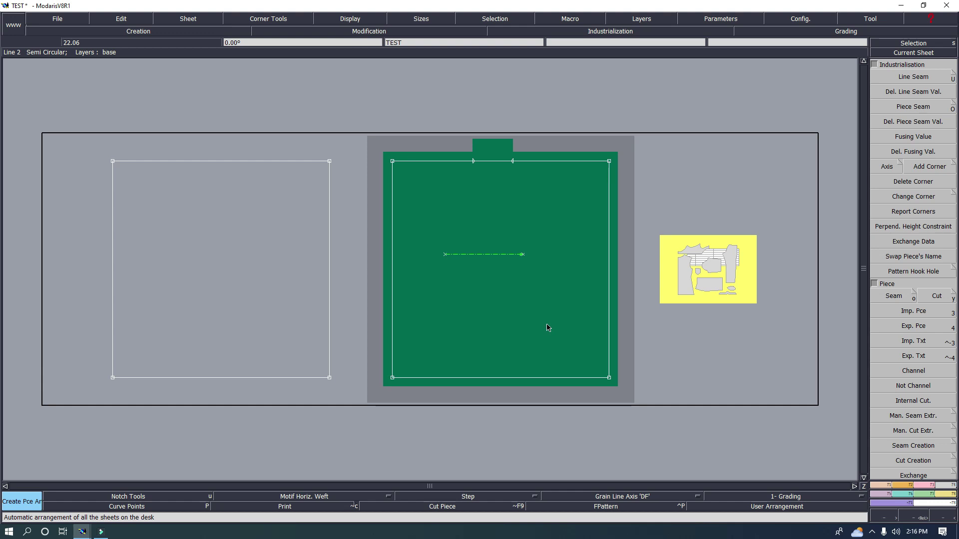
{"action": "left_click", "coordinate": [516, 306]}
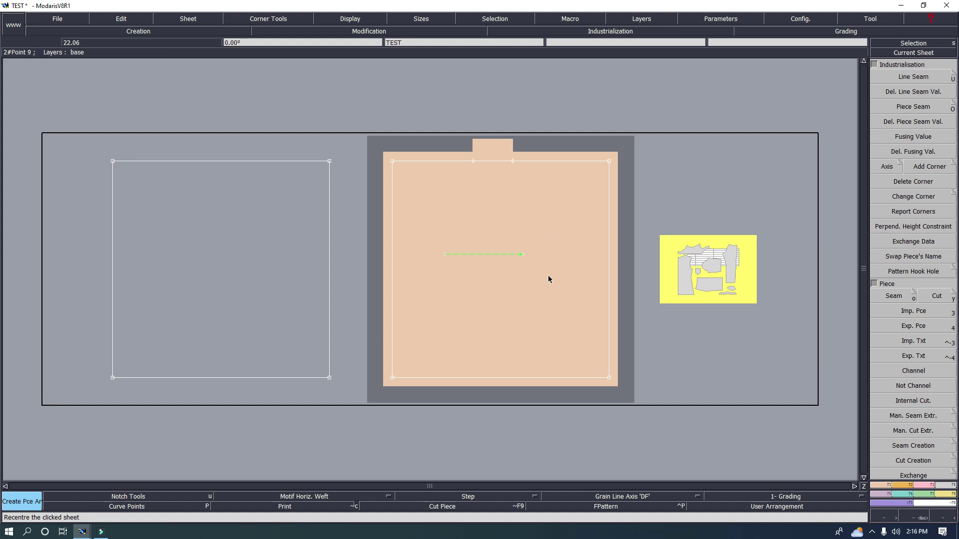
Toggle the fabric type display for the tabbed piece.
{"action": "key", "text": "ctrl+p"}
{"action": "left_click", "coordinate": [485, 296]}
{"action": "left_click", "coordinate": [570, 291]}
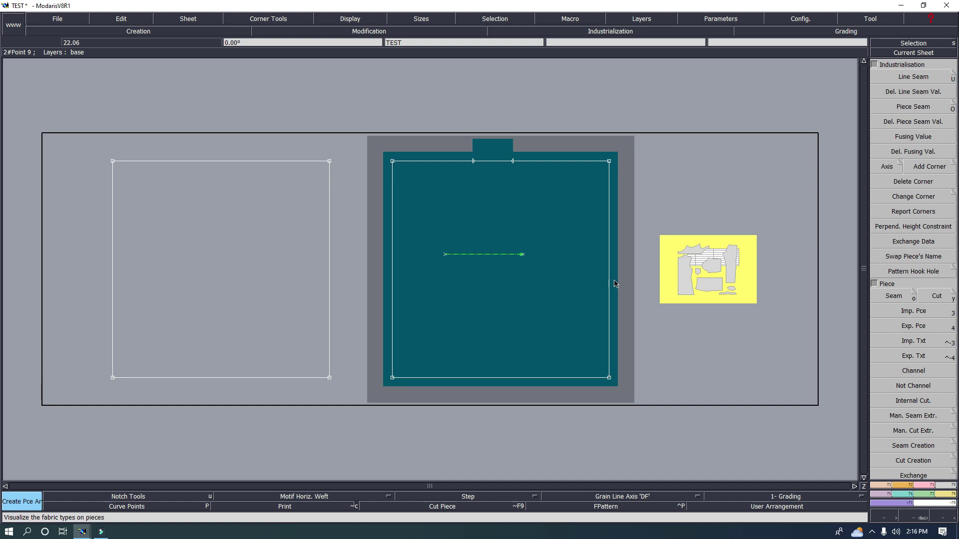
Switch to the Windows desktop, create a new folder named TEST there, and return to Modaris.
{"action": "left_click", "coordinate": [900, 5]}
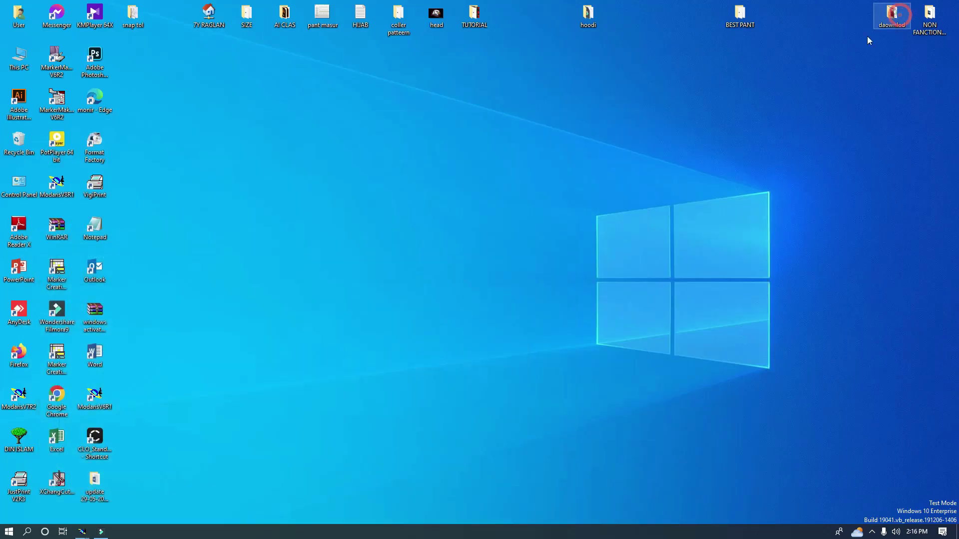
{"action": "right_click", "coordinate": [275, 263]}
{"action": "mouse_move", "coordinate": [310, 344]}
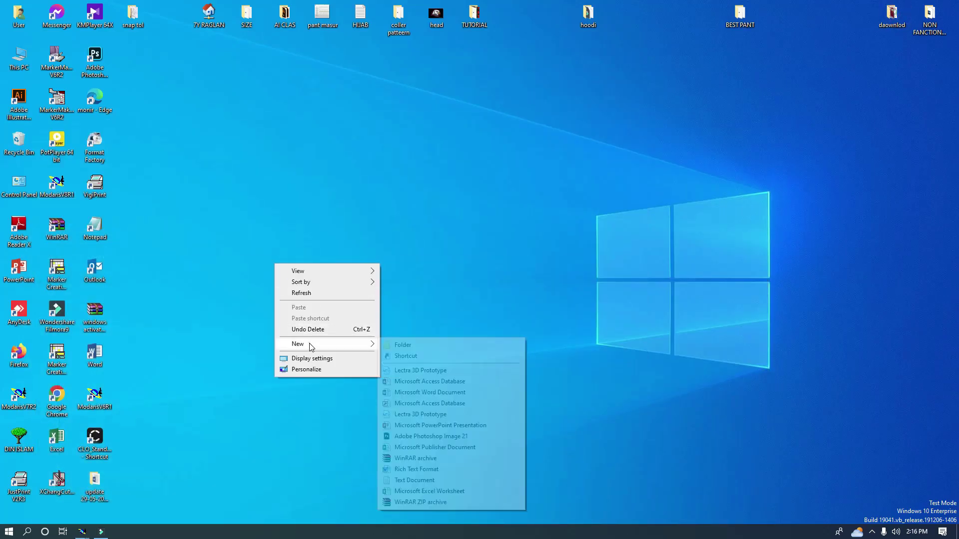
{"action": "left_click", "coordinate": [400, 345]}
{"action": "key", "text": "BackSpace"}
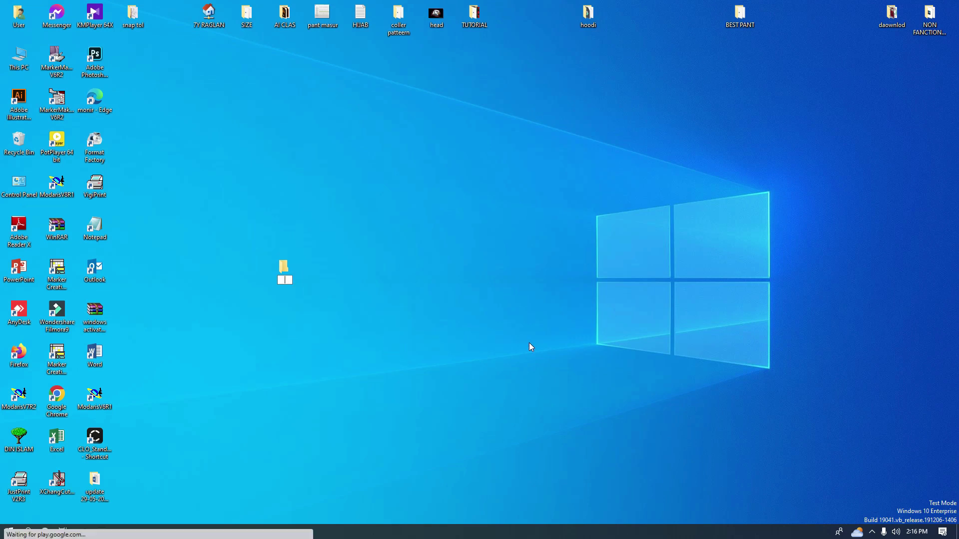
{"action": "type", "text": "TEST"}
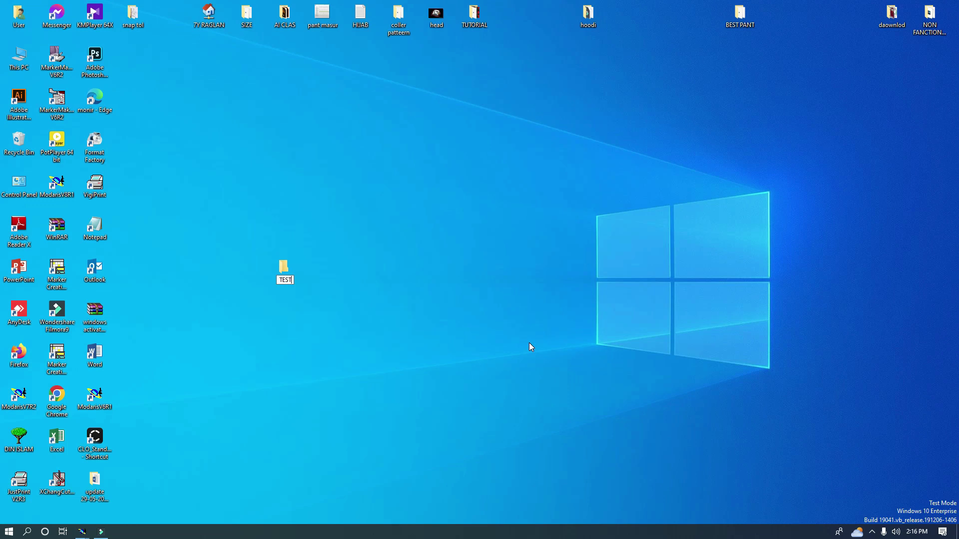
{"action": "key", "text": "Return"}
{"action": "left_click", "coordinate": [82, 532]}
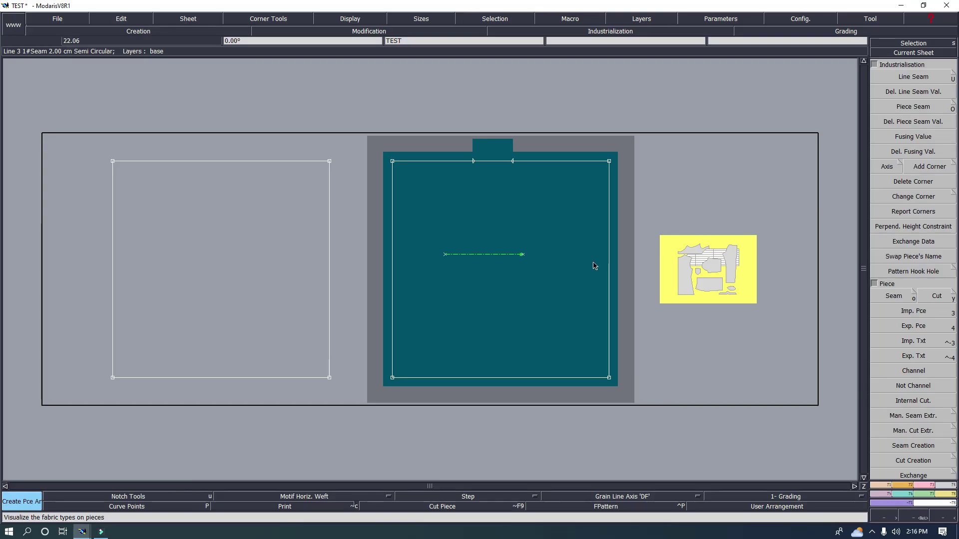
Display the title blocks and size tables of the sheets, and toggle the fabric type display on and back off.
{"action": "key", "text": "ctrl+t"}
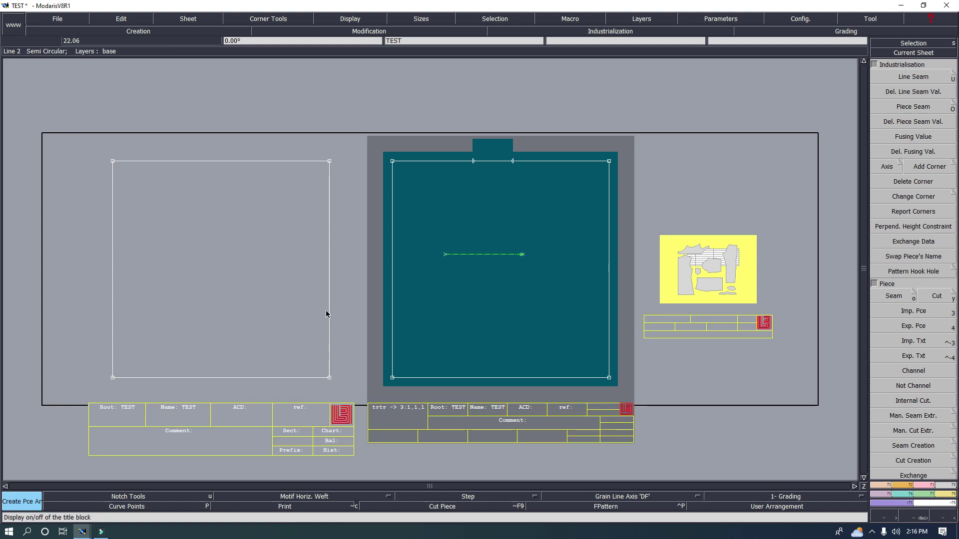
{"action": "key", "text": "F10"}
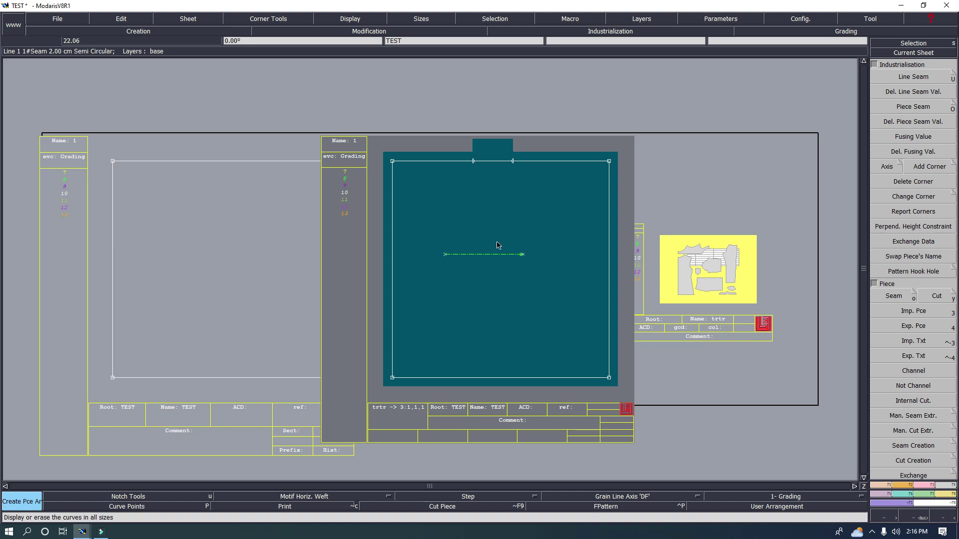
{"action": "key", "text": "ctrl+p"}
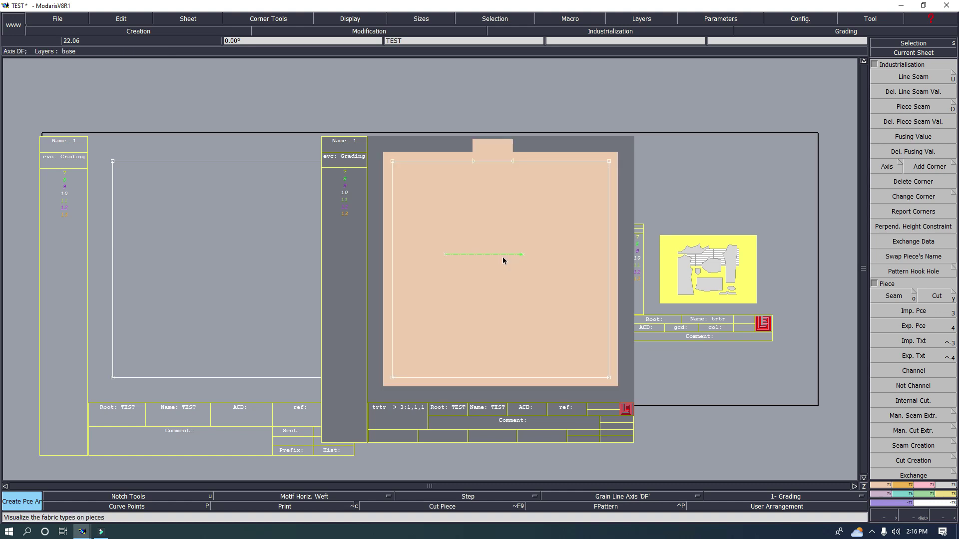
{"action": "key", "text": "ctrl+p"}
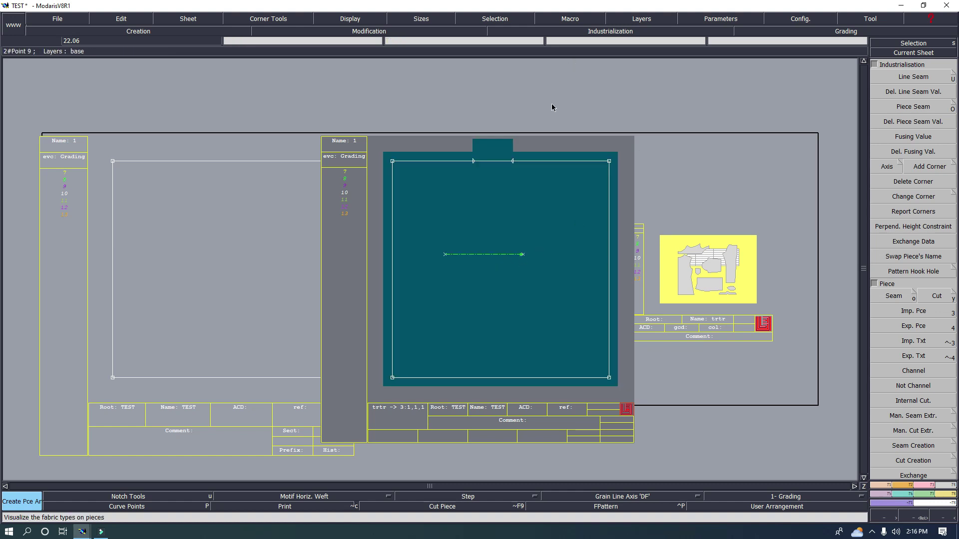
Set the Open Model path to the desktop TEST folder and apply it to all the other access paths.
{"action": "key", "text": "ctrl+a"}
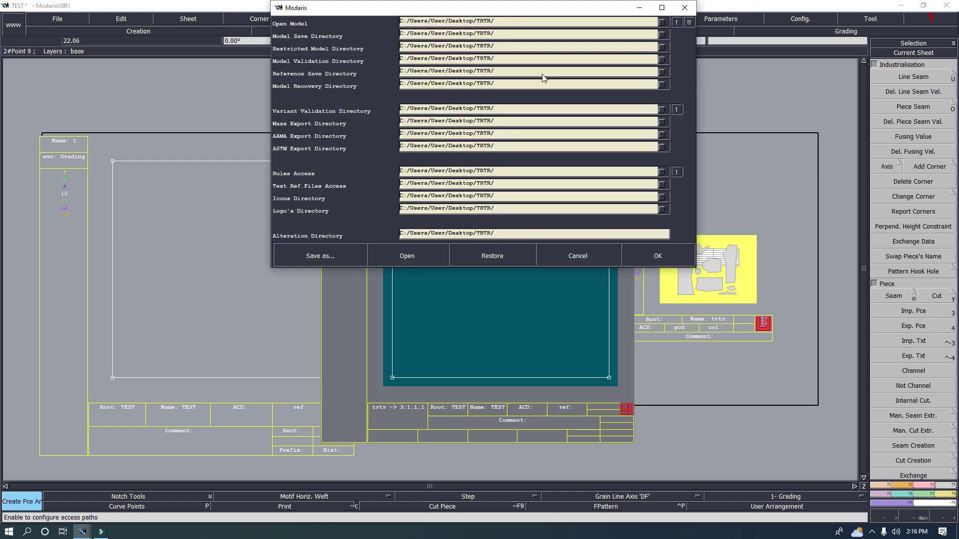
{"action": "left_click", "coordinate": [511, 24]}
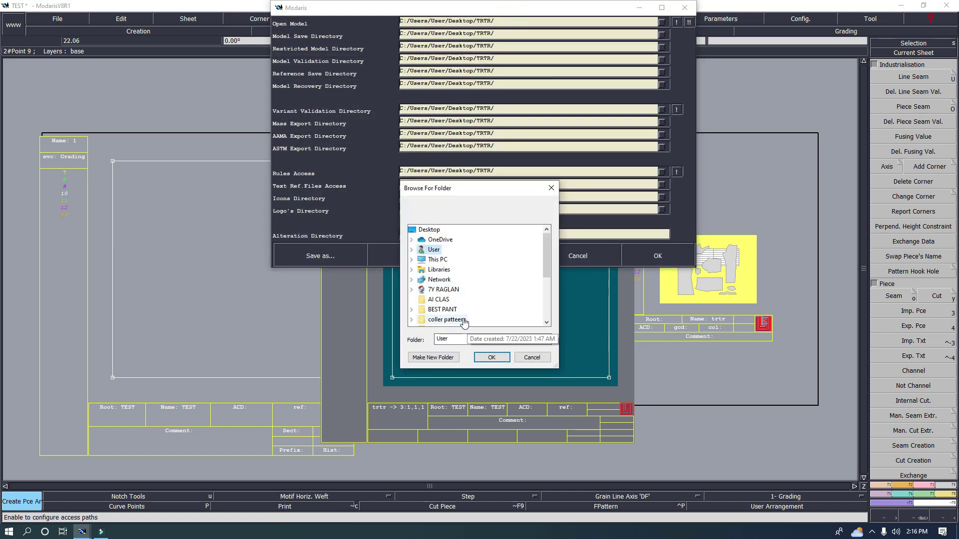
{"action": "scroll", "coordinate": [481, 288], "scroll_direction": "down", "scroll_amount": 2}
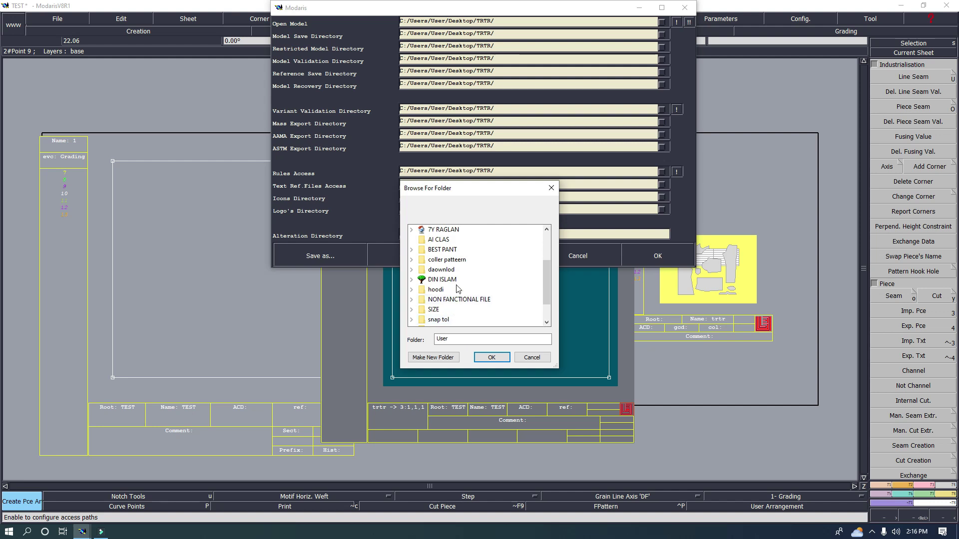
{"action": "scroll", "coordinate": [448, 295], "scroll_direction": "down", "scroll_amount": 1}
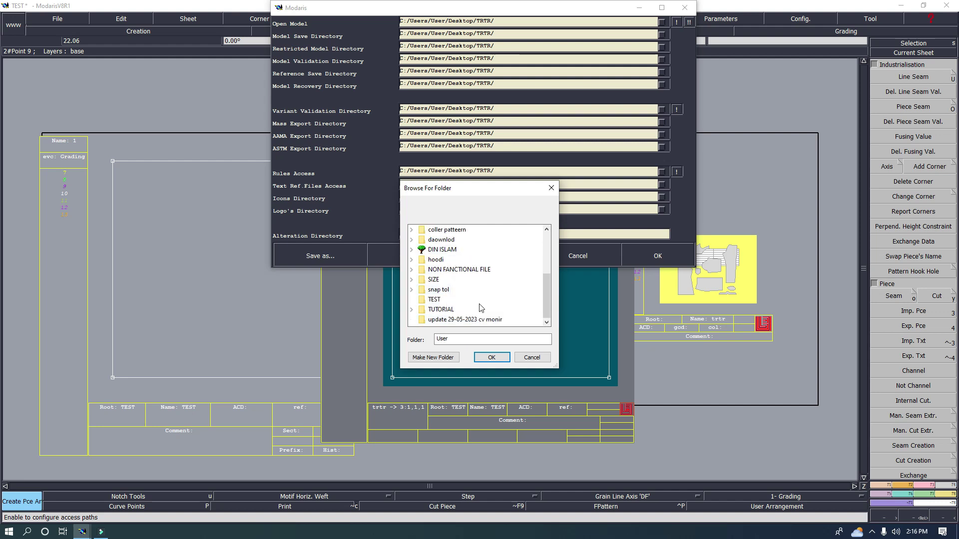
{"action": "left_click", "coordinate": [434, 299]}
{"action": "left_click", "coordinate": [491, 357]}
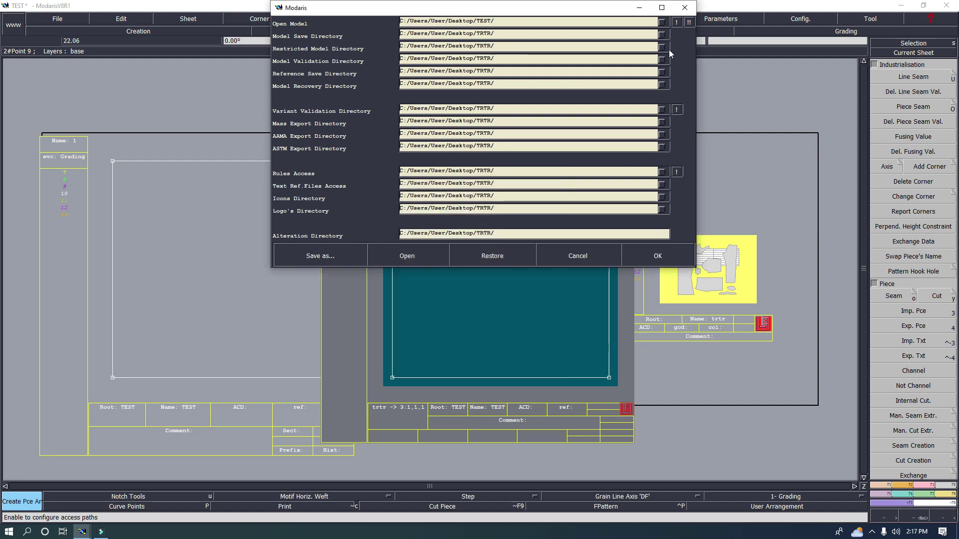
{"action": "left_click", "coordinate": [676, 22]}
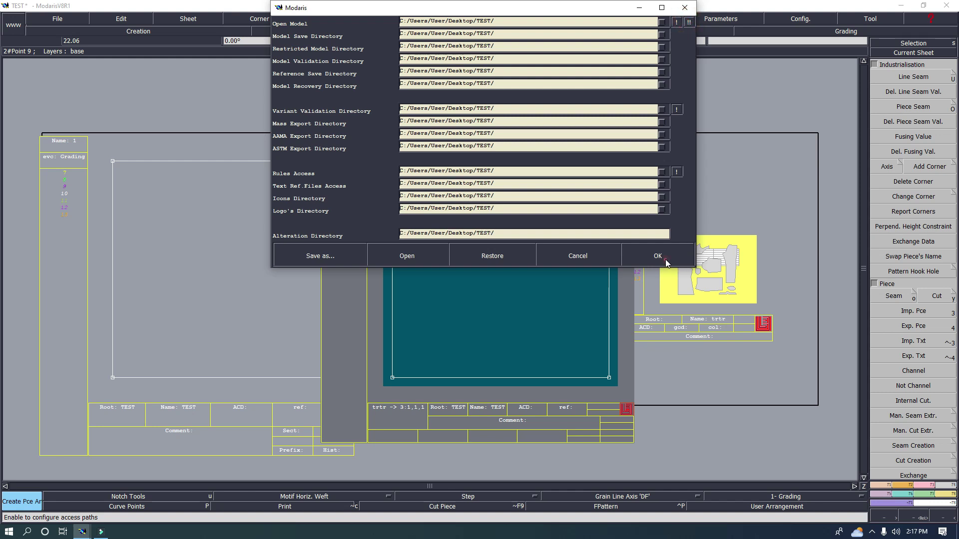
{"action": "left_click", "coordinate": [657, 257]}
Save the model in the TEST folder and automatically rearrange all the sheets on the desk.
{"action": "key", "text": "ctrl+s"}
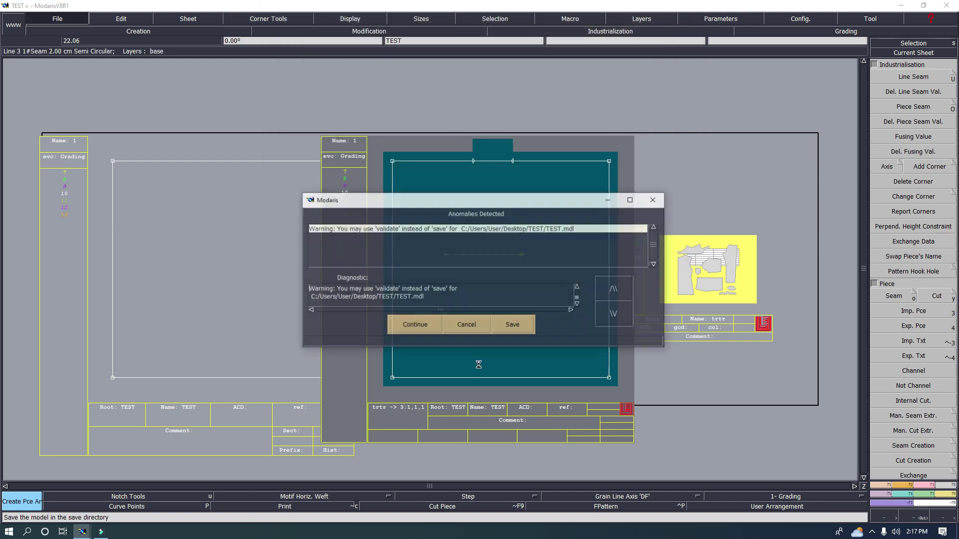
{"action": "left_click", "coordinate": [416, 324]}
{"action": "left_click", "coordinate": [422, 326]}
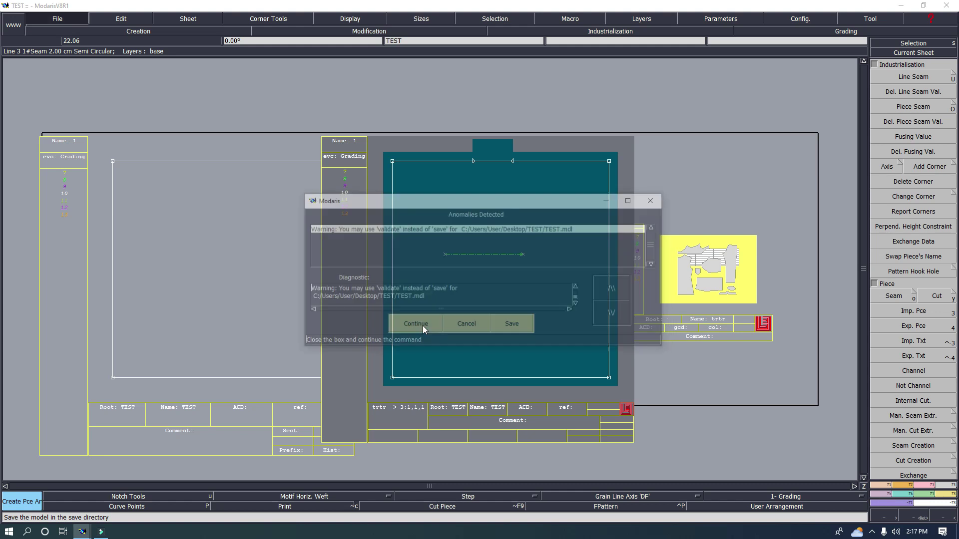
{"action": "left_click", "coordinate": [423, 326]}
{"action": "key", "text": "j"}
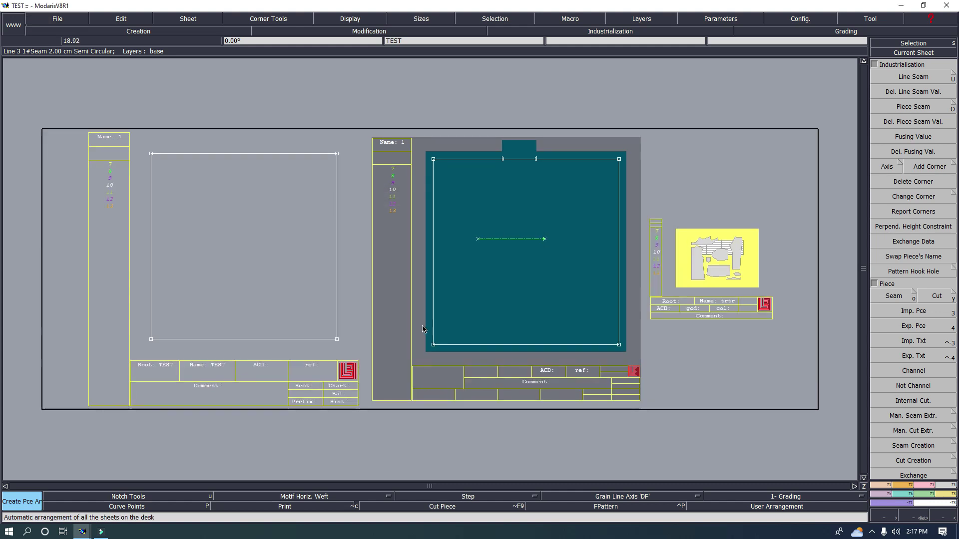
{"action": "left_click", "coordinate": [927, 362]}
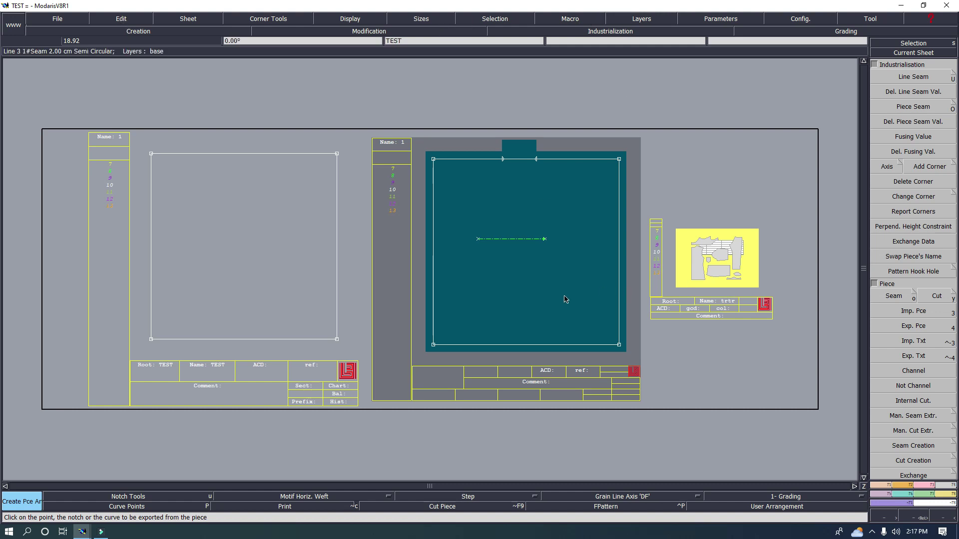
{"action": "left_click", "coordinate": [548, 308]}
{"action": "left_click", "coordinate": [484, 292]}
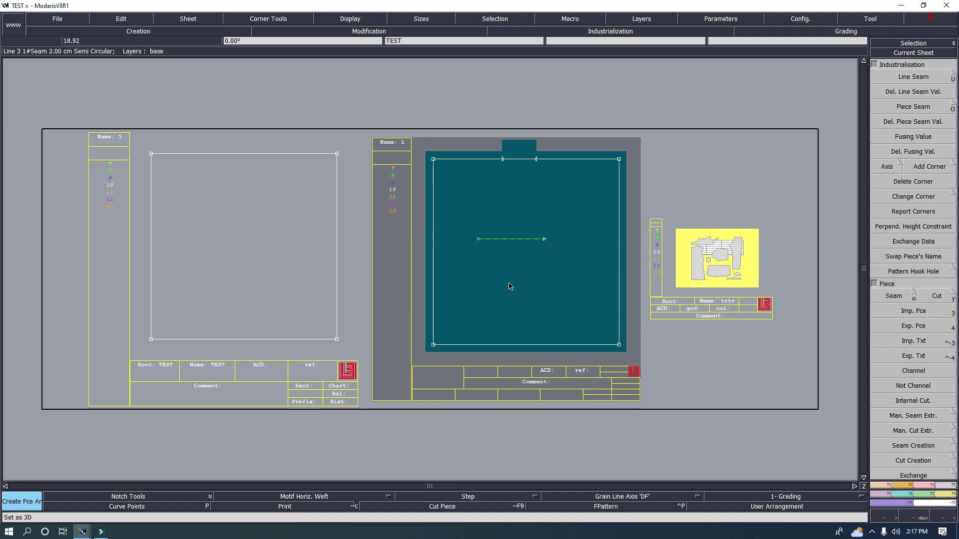
Draw a Bezier curve from the piece's upper edge to its right edge and reshape its handles into an S-shaped line.
{"action": "key", "text": "b"}
{"action": "left_click", "coordinate": [447, 159]}
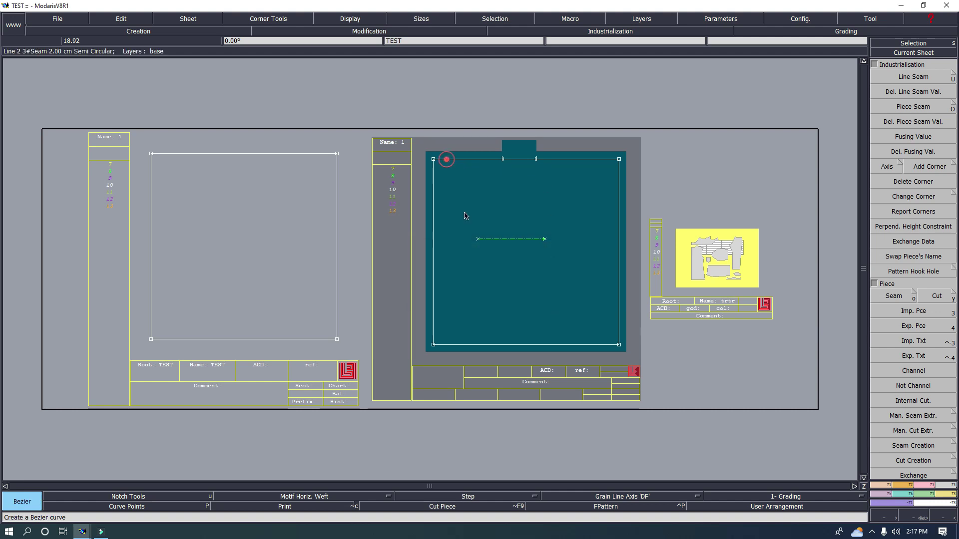
{"action": "left_click", "coordinate": [619, 308]}
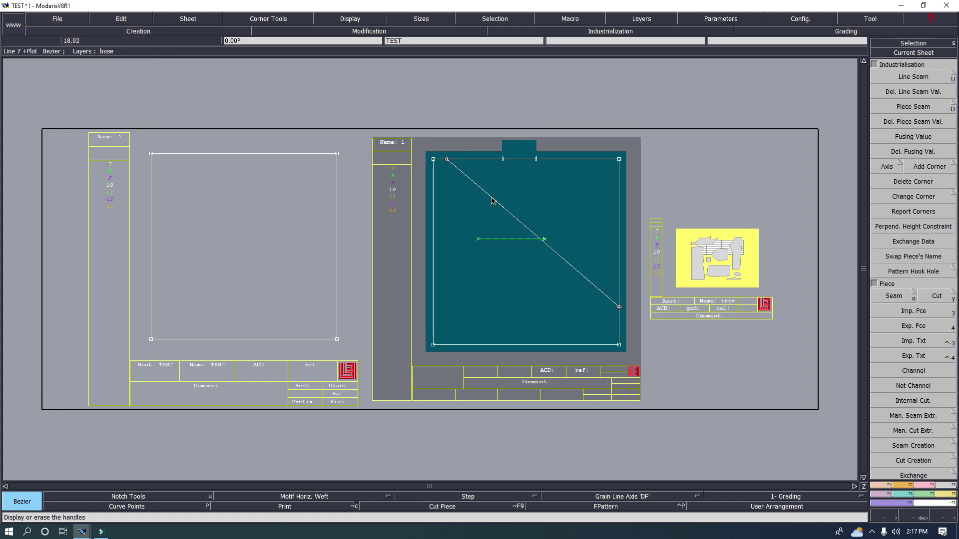
{"action": "key", "text": "r"}
{"action": "left_click_drag", "start_coordinate": [492, 203], "coordinate": [590, 241]}
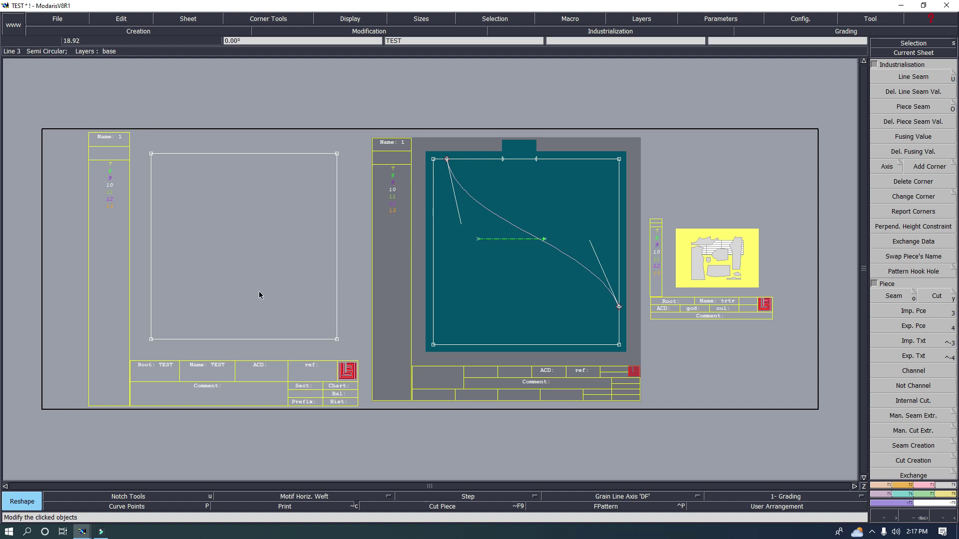
Add the line text "ttest test" to the Bezier curve with Text on Line.
{"action": "key", "text": "t"}
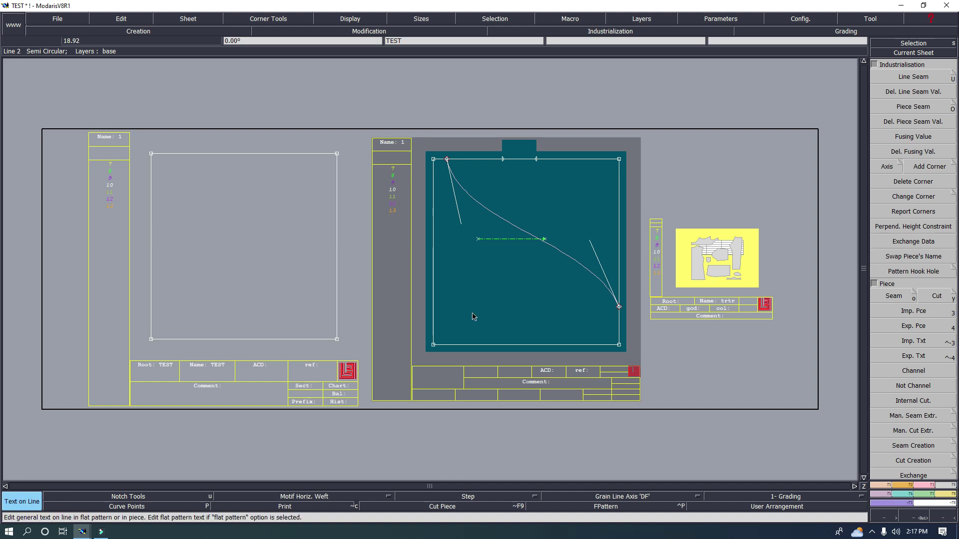
{"action": "left_click", "coordinate": [495, 215]}
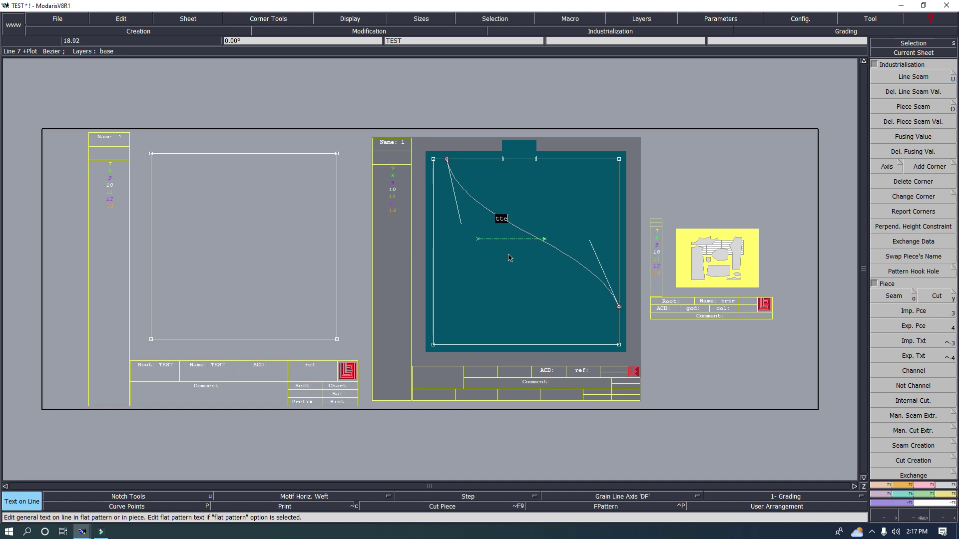
{"action": "type", "text": "ttest"}
{"action": "key", "text": "Delete"}
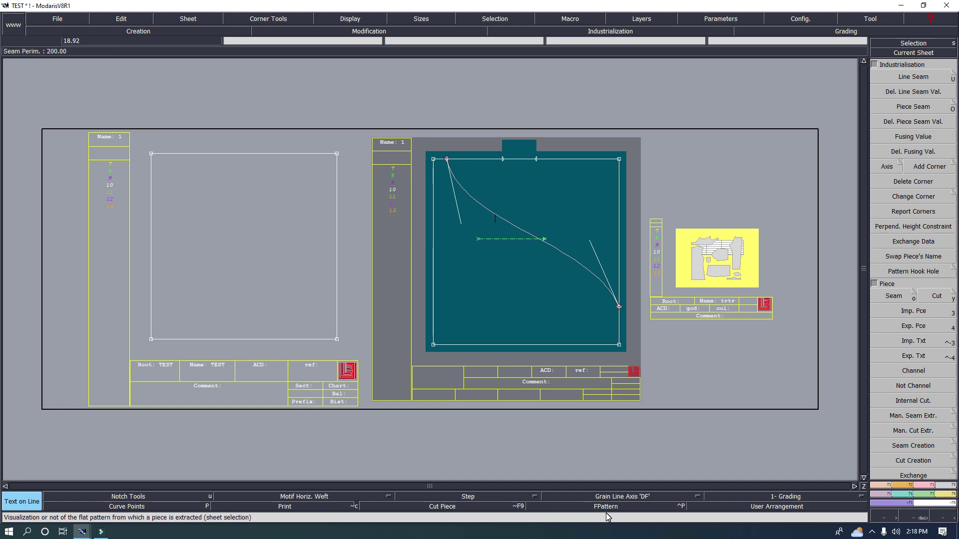
Check the tabbed piece in the cut-piece-only display, return to the normal display, and turn on its flat pattern display.
{"action": "left_click", "coordinate": [465, 507]}
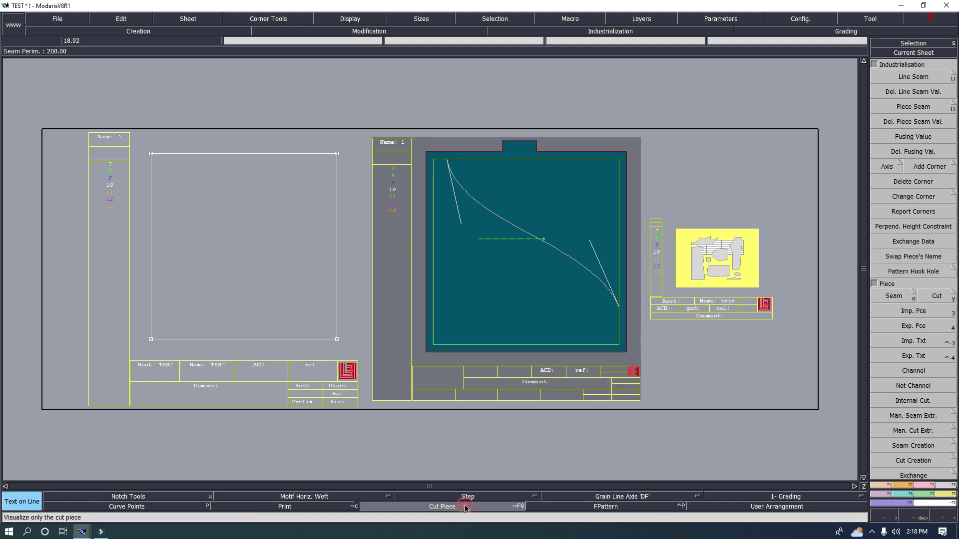
{"action": "left_click", "coordinate": [465, 506]}
{"action": "left_click", "coordinate": [589, 507]}
{"action": "left_click", "coordinate": [589, 507]}
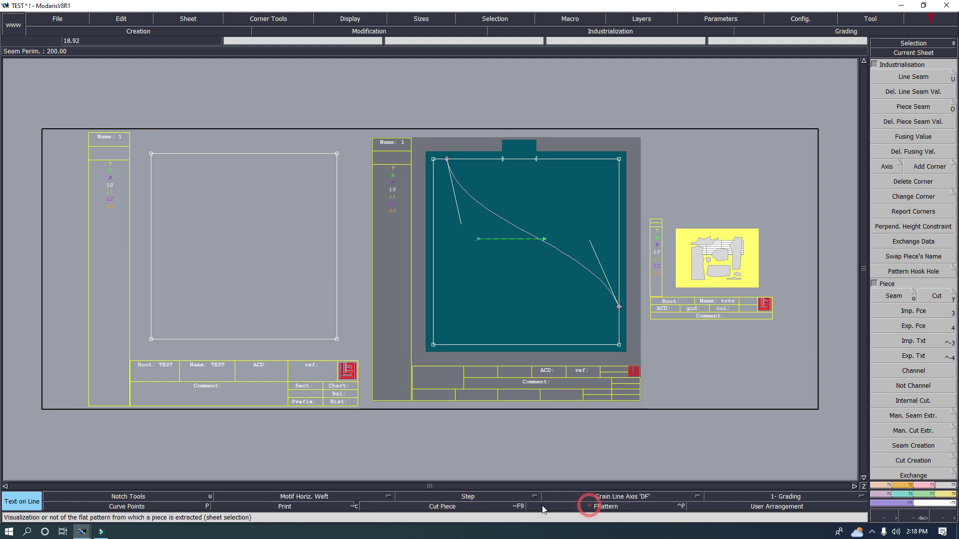
{"action": "left_click", "coordinate": [466, 509]}
{"action": "left_click", "coordinate": [466, 509]}
{"action": "left_click", "coordinate": [466, 509]}
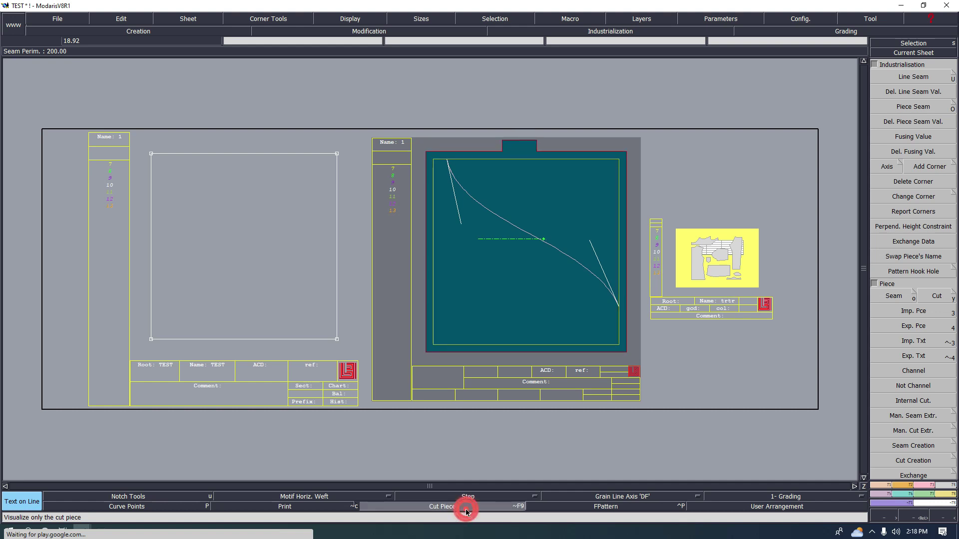
{"action": "left_click", "coordinate": [570, 506]}
{"action": "left_click", "coordinate": [462, 505]}
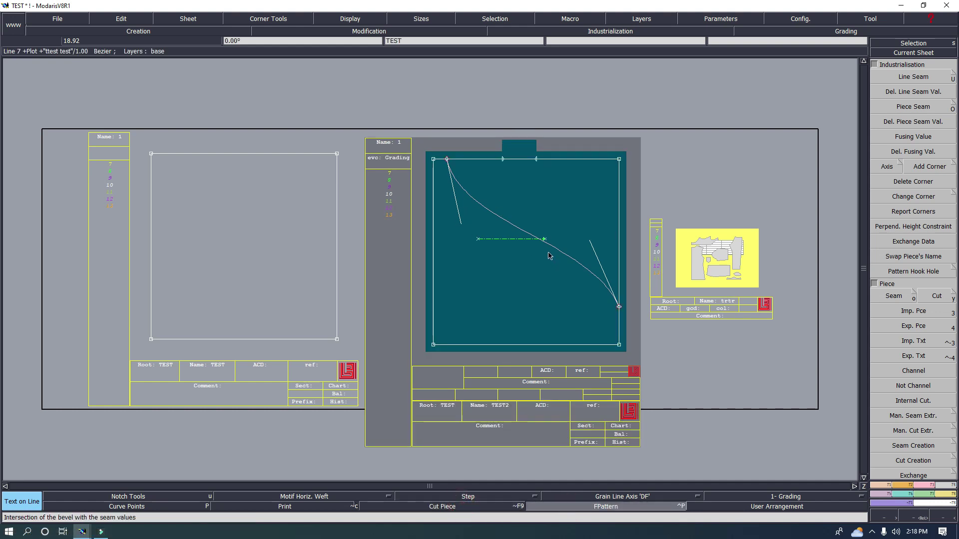
Add a horizontal Special Axis 'SPE' to the tabbed piece below its grain line.
{"action": "left_click", "coordinate": [516, 333]}
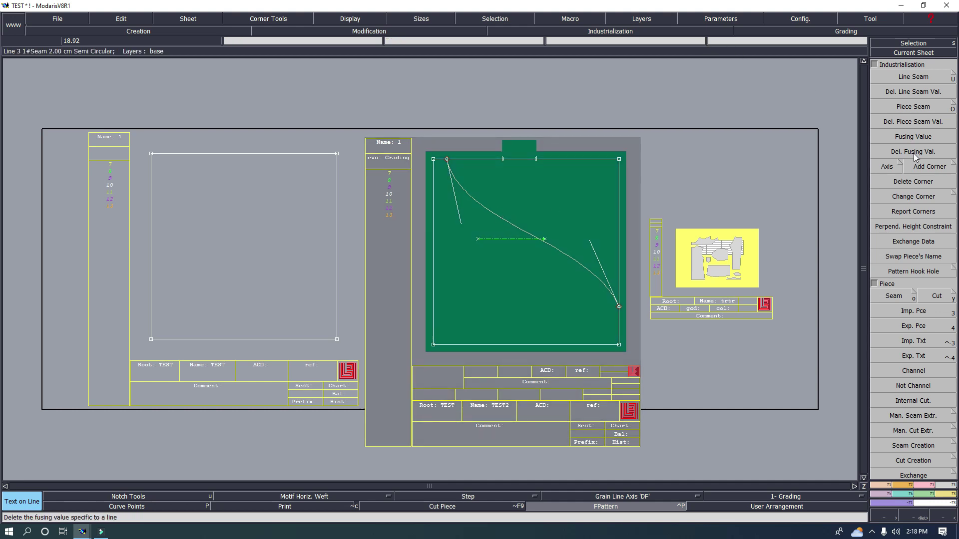
{"action": "left_click", "coordinate": [699, 498]}
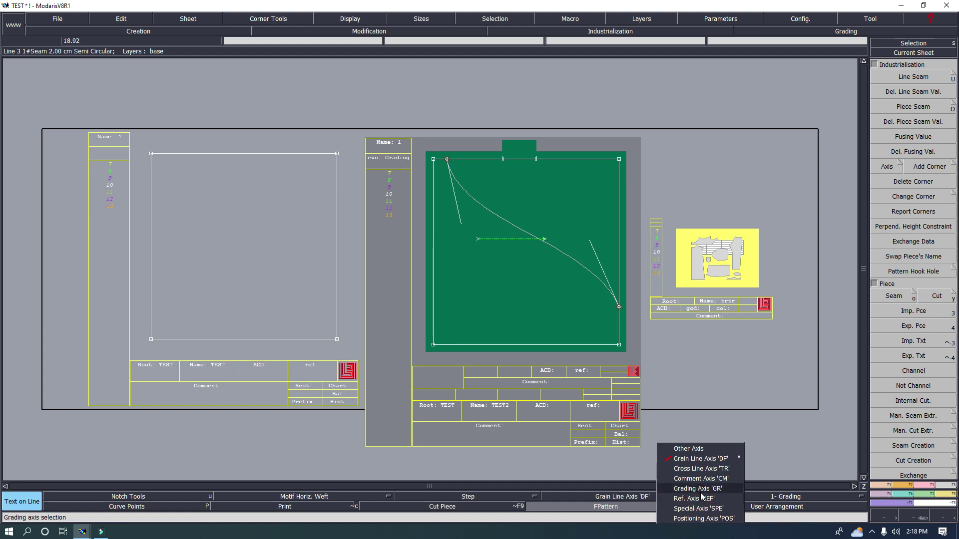
{"action": "left_click", "coordinate": [700, 509]}
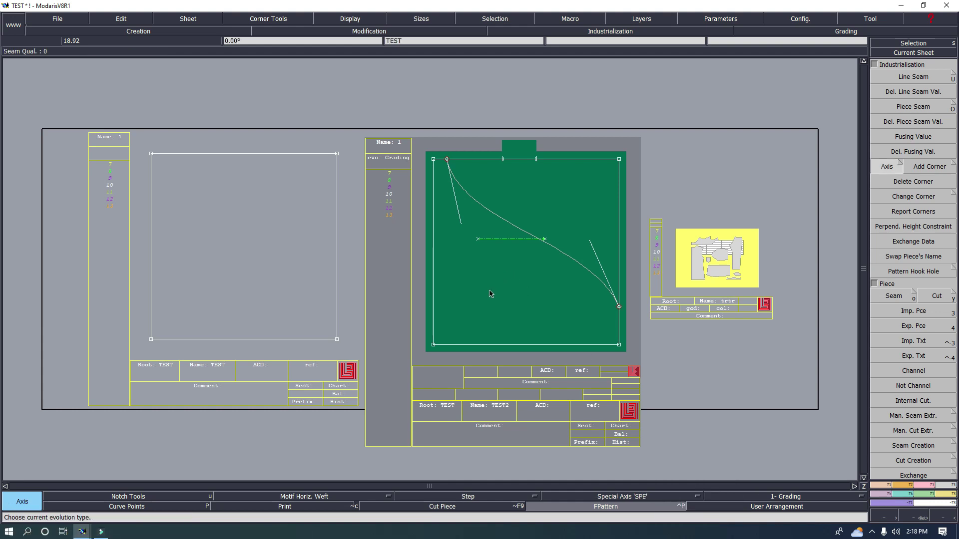
{"action": "left_click", "coordinate": [461, 294]}
{"action": "left_click", "coordinate": [532, 293]}
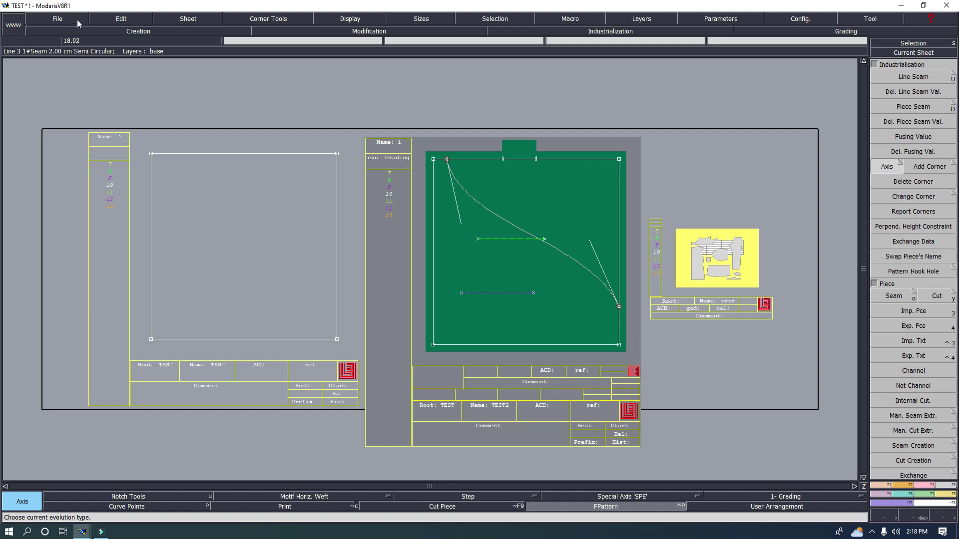
Name the special axis below the tabbed piece's grain line "test" with Edit.
{"action": "left_click", "coordinate": [127, 19]}
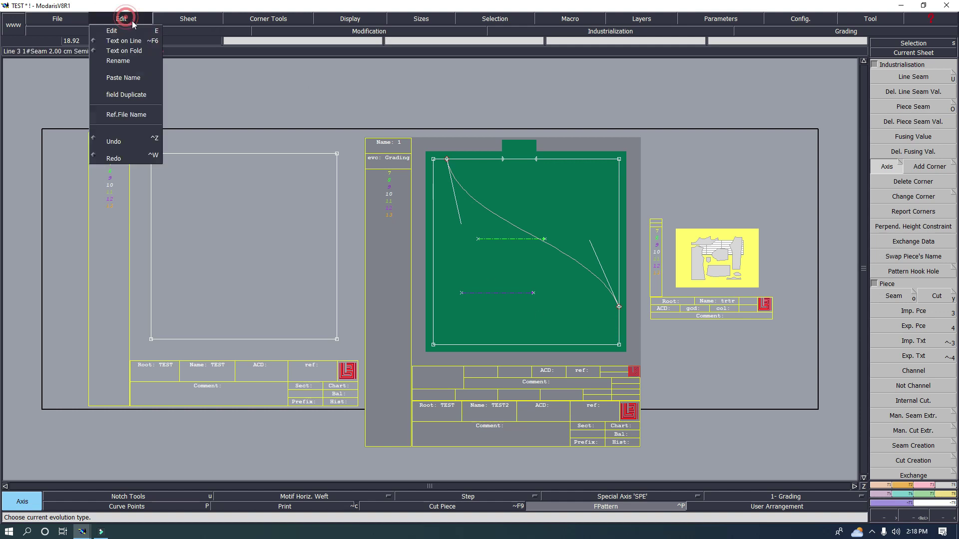
{"action": "left_click", "coordinate": [123, 38]}
{"action": "left_click", "coordinate": [506, 294]}
{"action": "left_click", "coordinate": [506, 293]}
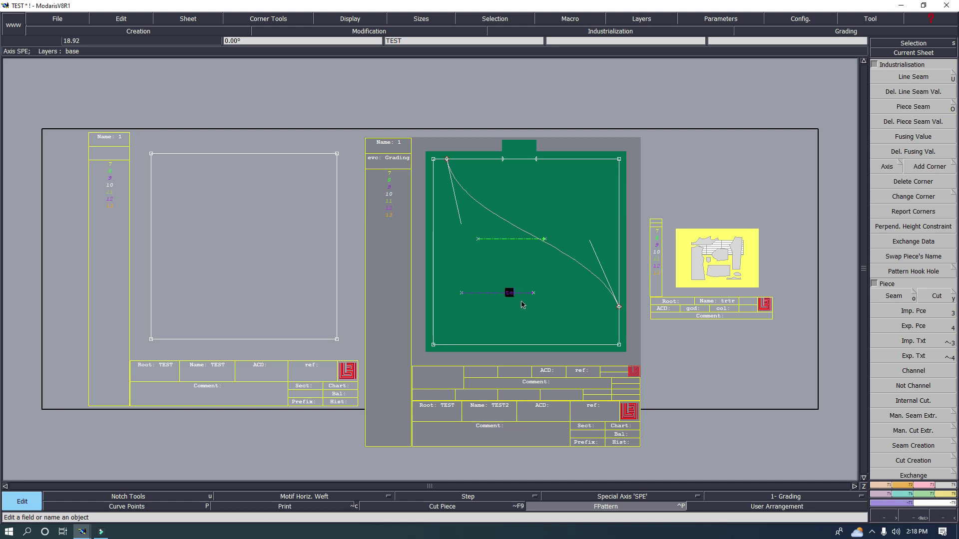
{"action": "key", "text": "Return"}
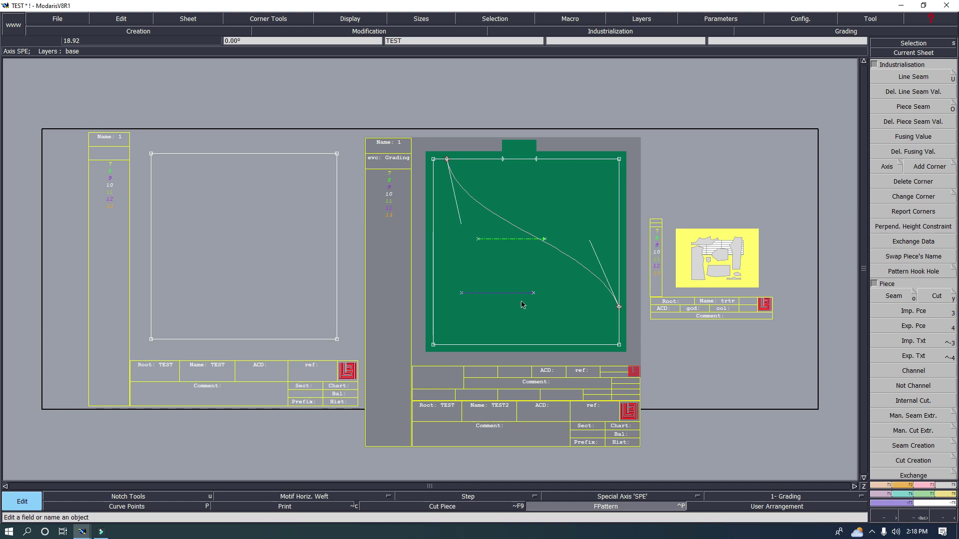
Turn on the cut-piece display and examine the special axis name and the text along the Bezier curve up close.
{"action": "left_click", "coordinate": [494, 508]}
{"action": "scroll", "coordinate": [482, 293], "scroll_direction": "up", "scroll_amount": 4}
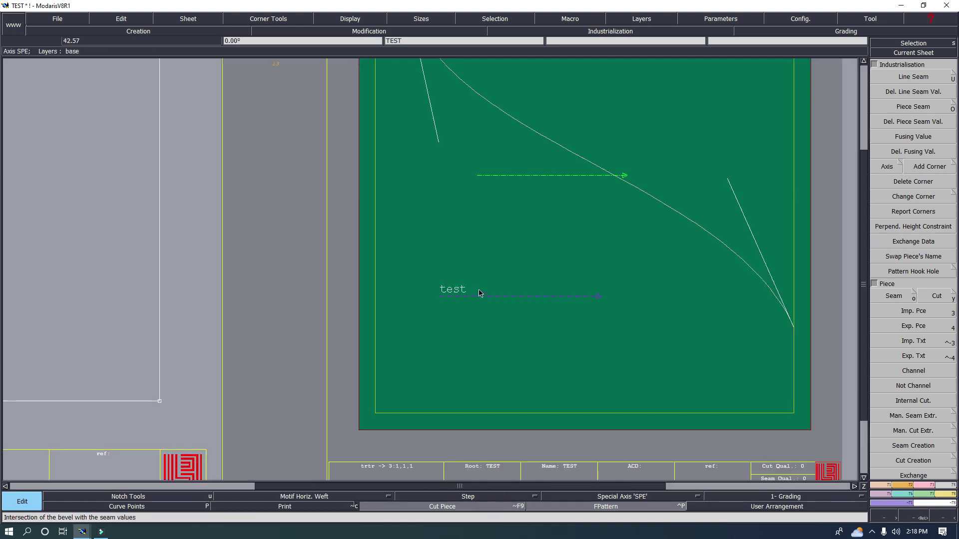
{"action": "scroll", "coordinate": [480, 287], "scroll_direction": "down", "scroll_amount": 4}
{"action": "scroll", "coordinate": [470, 202], "scroll_direction": "up", "scroll_amount": 5}
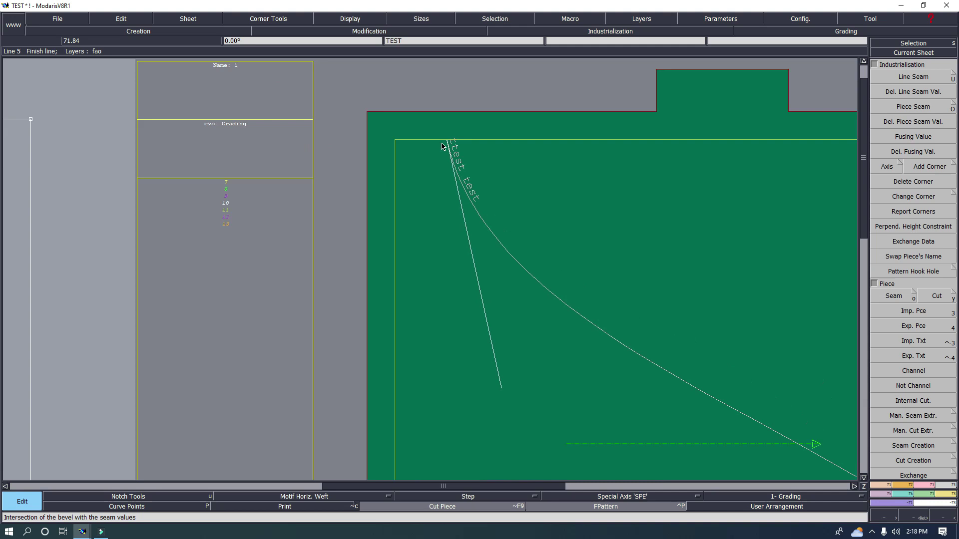
{"action": "scroll", "coordinate": [470, 166], "scroll_direction": "down", "scroll_amount": 3}
{"action": "scroll", "coordinate": [471, 168], "scroll_direction": "up", "scroll_amount": 5}
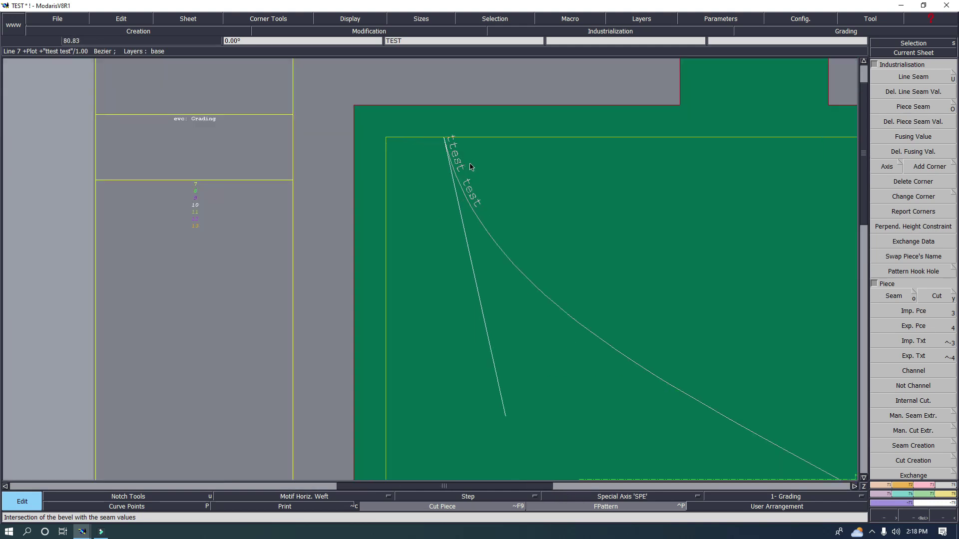
{"action": "scroll", "coordinate": [441, 168], "scroll_direction": "down", "scroll_amount": 4}
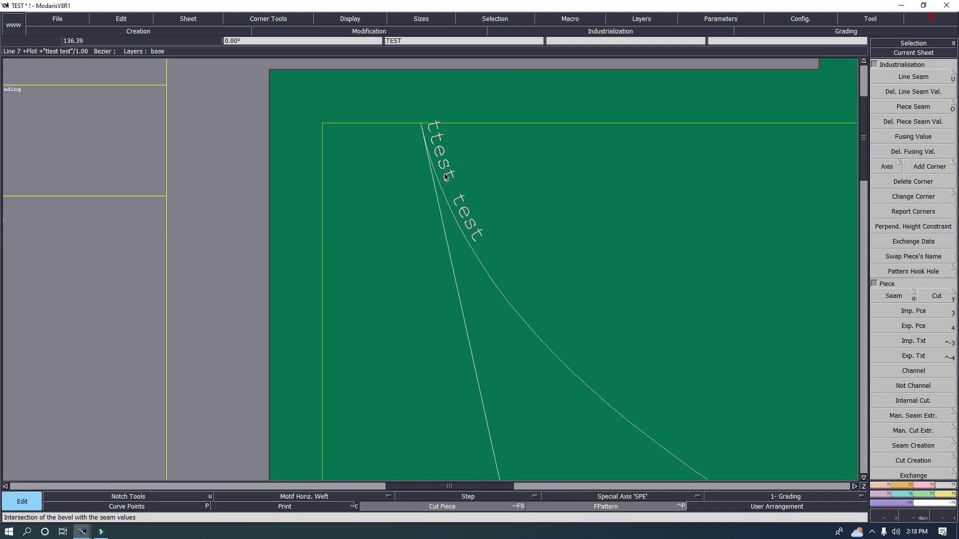
{"action": "scroll", "coordinate": [446, 181], "scroll_direction": "up", "scroll_amount": 1}
{"action": "scroll", "coordinate": [447, 183], "scroll_direction": "down", "scroll_amount": 4}
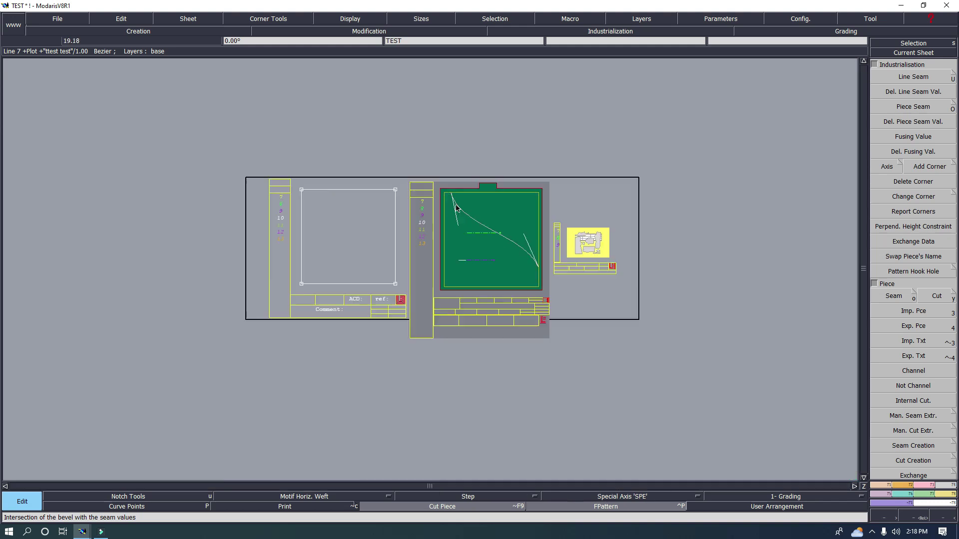
{"action": "scroll", "coordinate": [459, 204], "scroll_direction": "up", "scroll_amount": 6}
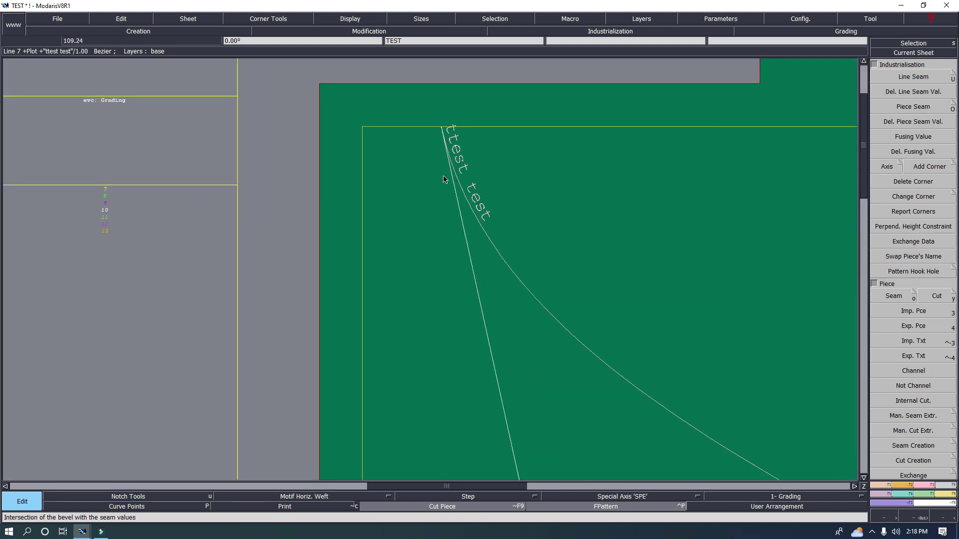
{"action": "scroll", "coordinate": [497, 254], "scroll_direction": "down", "scroll_amount": 7}
{"action": "scroll", "coordinate": [501, 264], "scroll_direction": "up", "scroll_amount": 2}
{"action": "scroll", "coordinate": [499, 265], "scroll_direction": "up", "scroll_amount": 7}
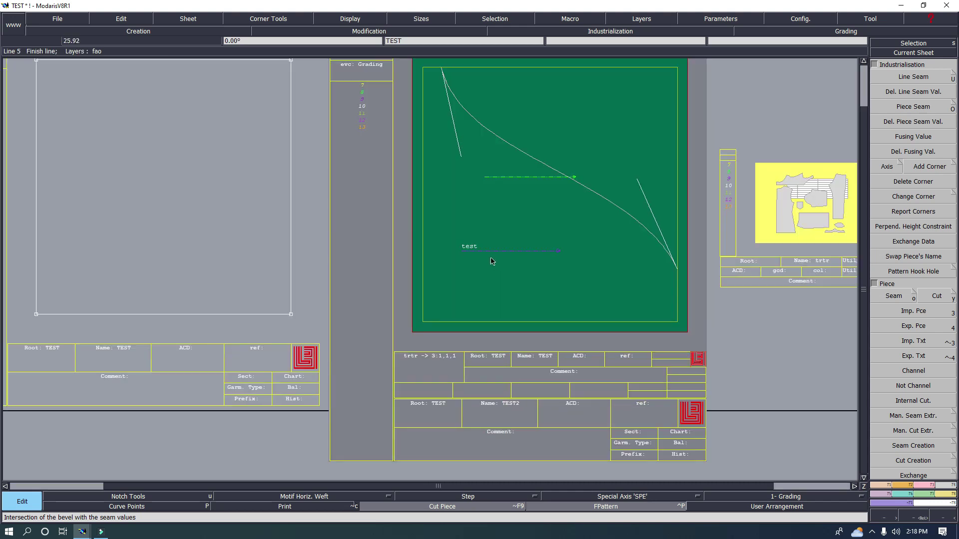
{"action": "scroll", "coordinate": [493, 250], "scroll_direction": "down", "scroll_amount": 4}
{"action": "scroll", "coordinate": [493, 250], "scroll_direction": "down", "scroll_amount": 2}
{"action": "scroll", "coordinate": [499, 251], "scroll_direction": "up", "scroll_amount": 6}
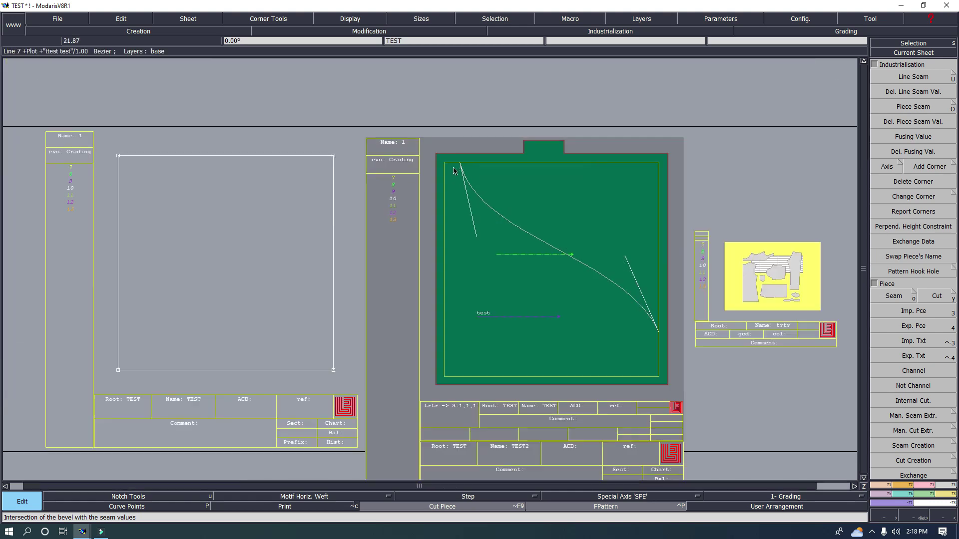
{"action": "scroll", "coordinate": [562, 252], "scroll_direction": "down", "scroll_amount": 3}
{"action": "scroll", "coordinate": [554, 265], "scroll_direction": "up", "scroll_amount": 2}
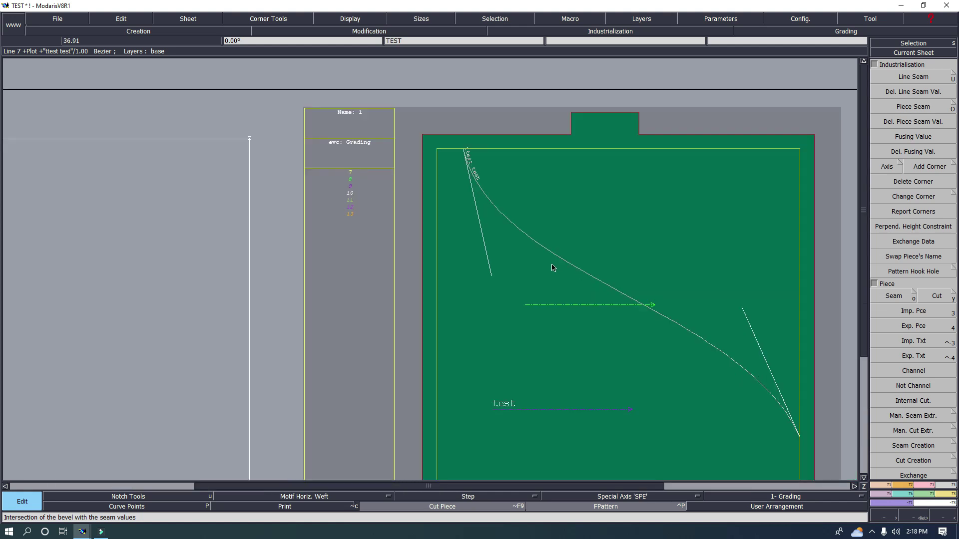
Extend the Bezier curve's existing line text with "tytytyyyttty" using Text on Line.
{"action": "left_click", "coordinate": [133, 19]}
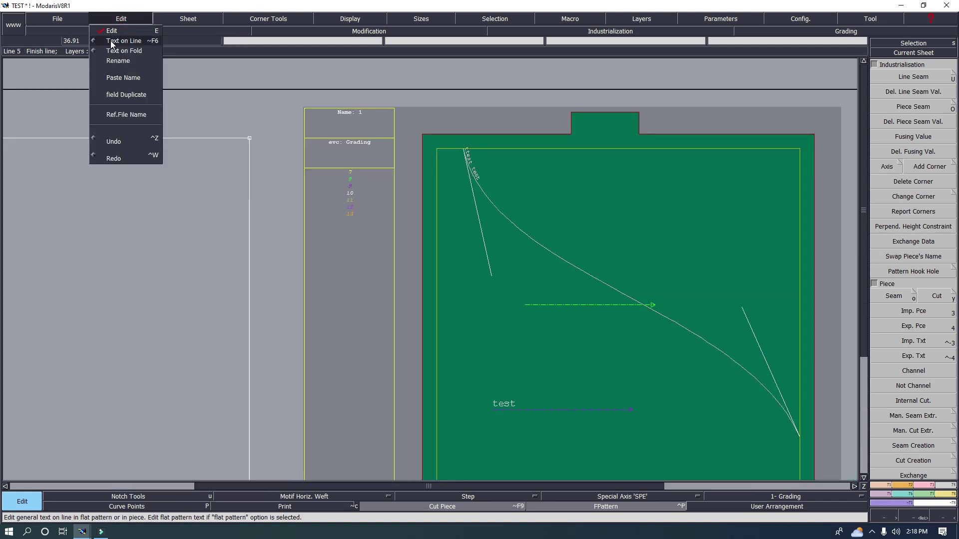
{"action": "left_click", "coordinate": [124, 41]}
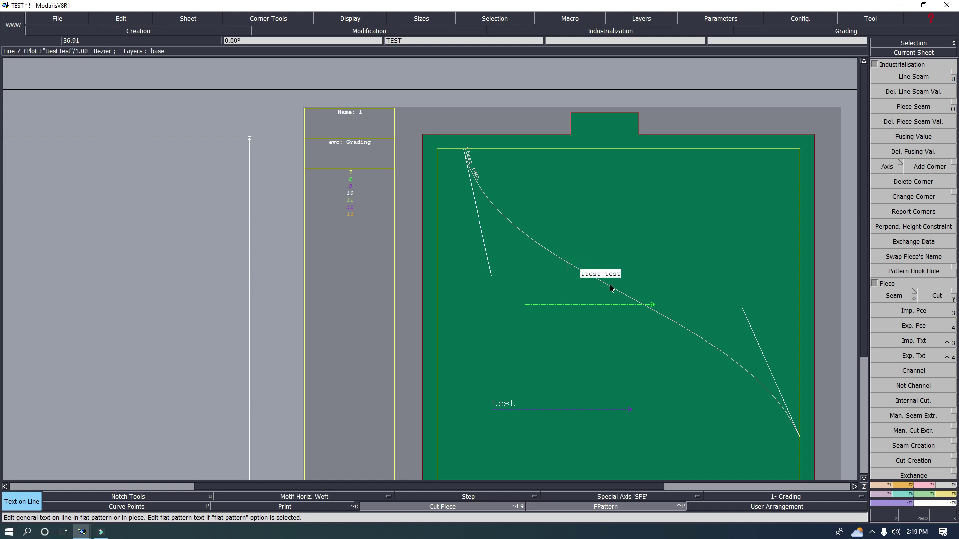
{"action": "left_click", "coordinate": [611, 271]}
{"action": "type", "text": "tytytyyyttty"}
{"action": "key", "text": "Return"}
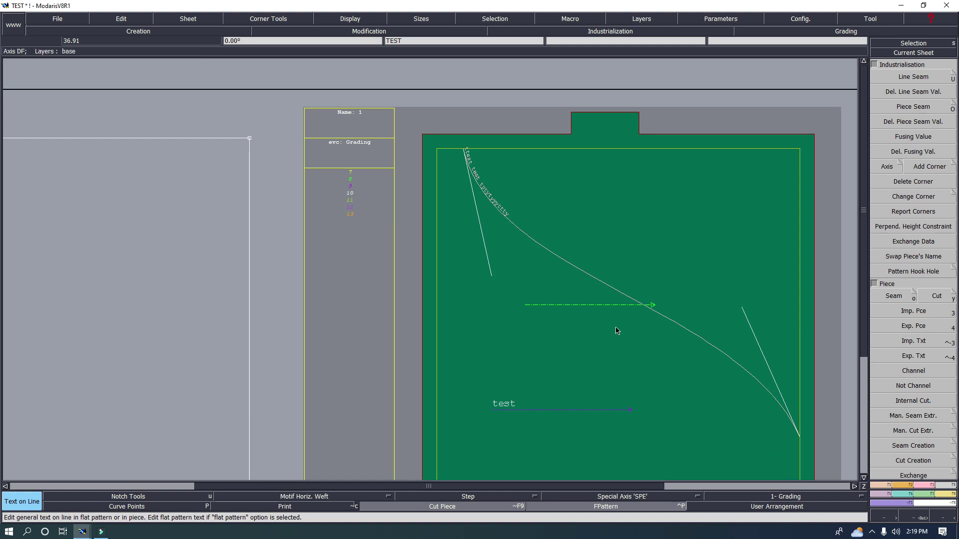
Save the model with the cut-piece display turned off, and arrange all the sheets on the desk.
{"action": "left_click", "coordinate": [498, 507]}
{"action": "key", "text": "ctrl+s"}
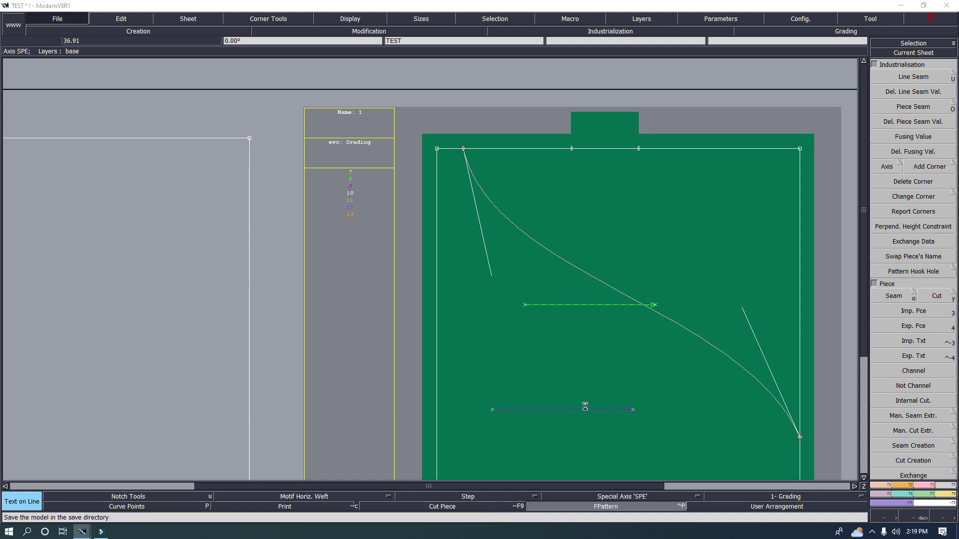
{"action": "left_click", "coordinate": [414, 327]}
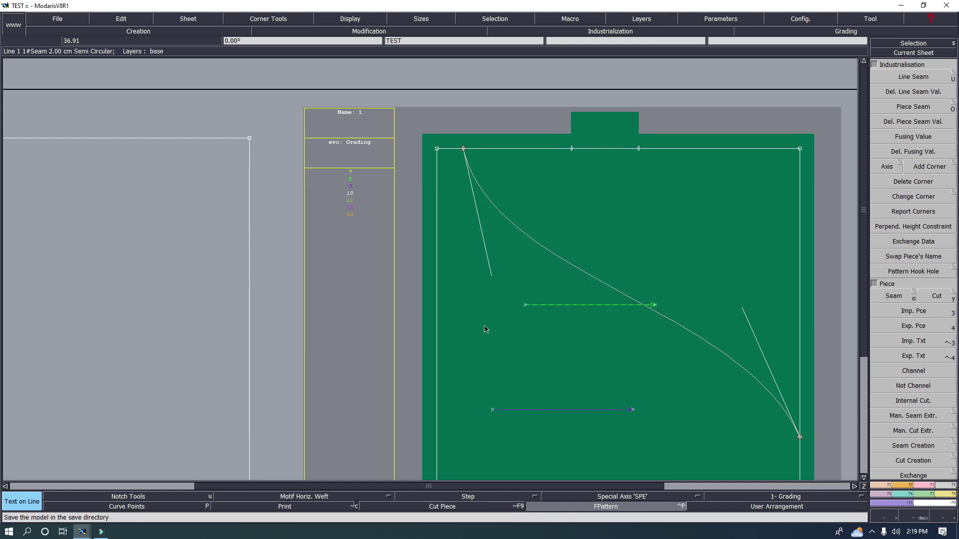
{"action": "key", "text": "s"}
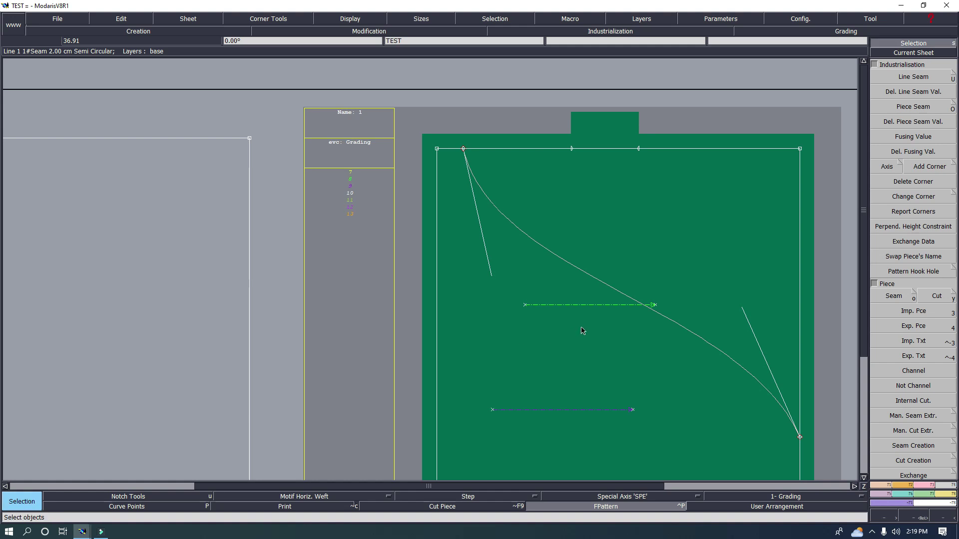
{"action": "key", "text": "j"}
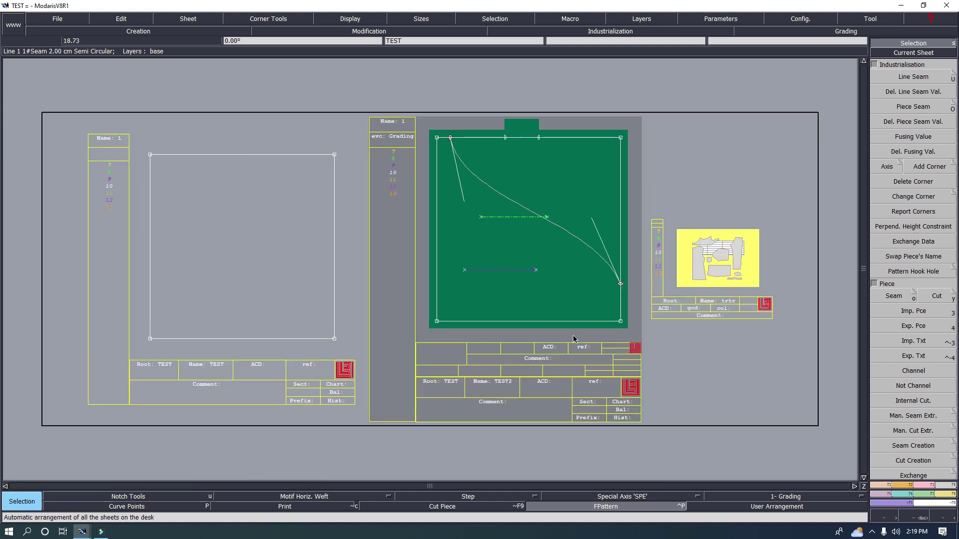
Review the AAMA export options, including the export directory, rule mode, all sizes precision and smoothing points, keeping the existing settings.
{"action": "left_click", "coordinate": [59, 18]}
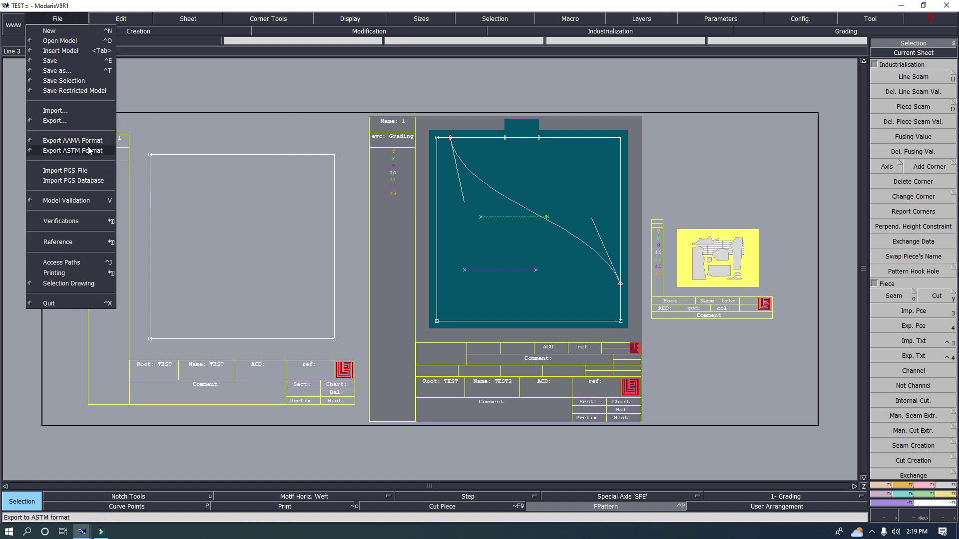
{"action": "left_click", "coordinate": [36, 141]}
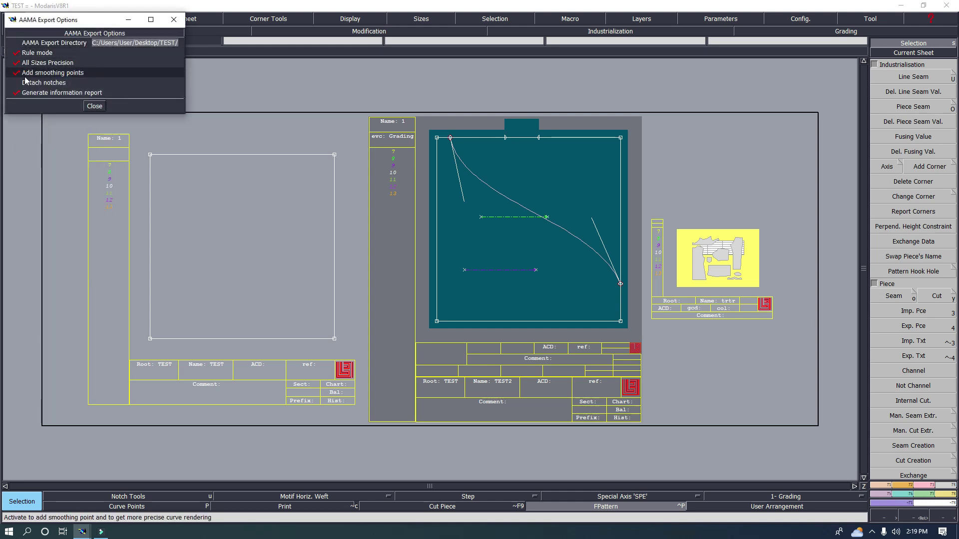
{"action": "left_click", "coordinate": [95, 106]}
{"action": "left_click", "coordinate": [55, 19]}
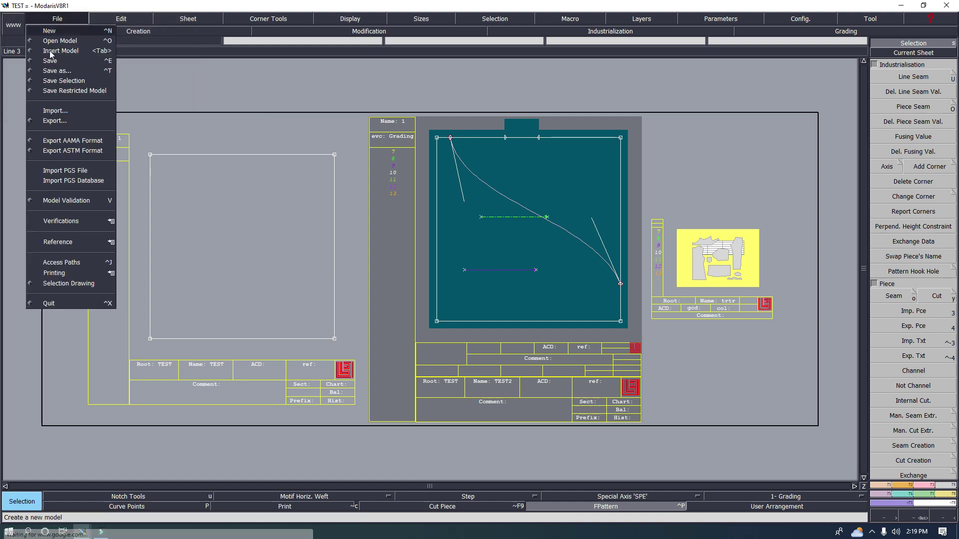
{"action": "left_click", "coordinate": [29, 143]}
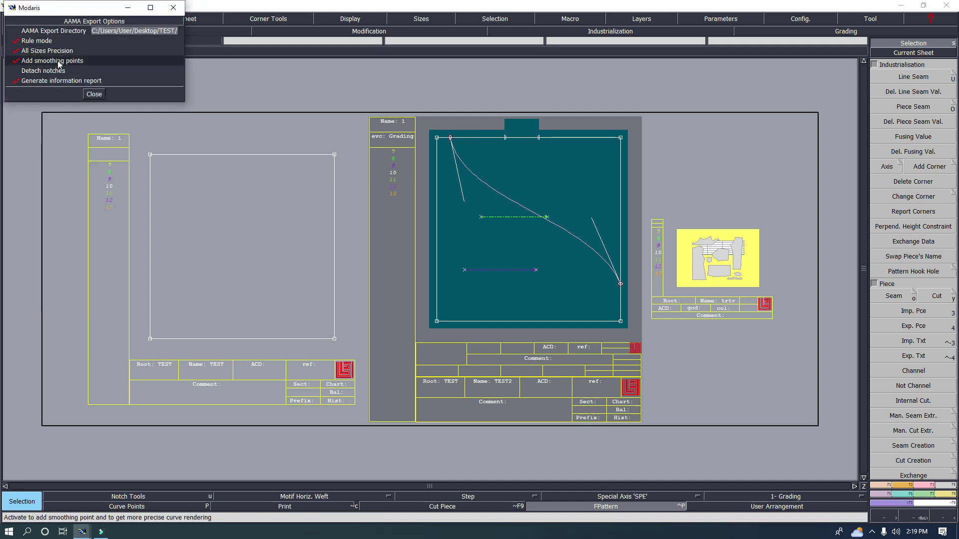
{"action": "left_click", "coordinate": [18, 42]}
{"action": "left_click", "coordinate": [18, 51]}
{"action": "left_click", "coordinate": [18, 61]}
{"action": "left_click", "coordinate": [17, 40]}
{"action": "left_click", "coordinate": [17, 50]}
{"action": "left_click", "coordinate": [16, 61]}
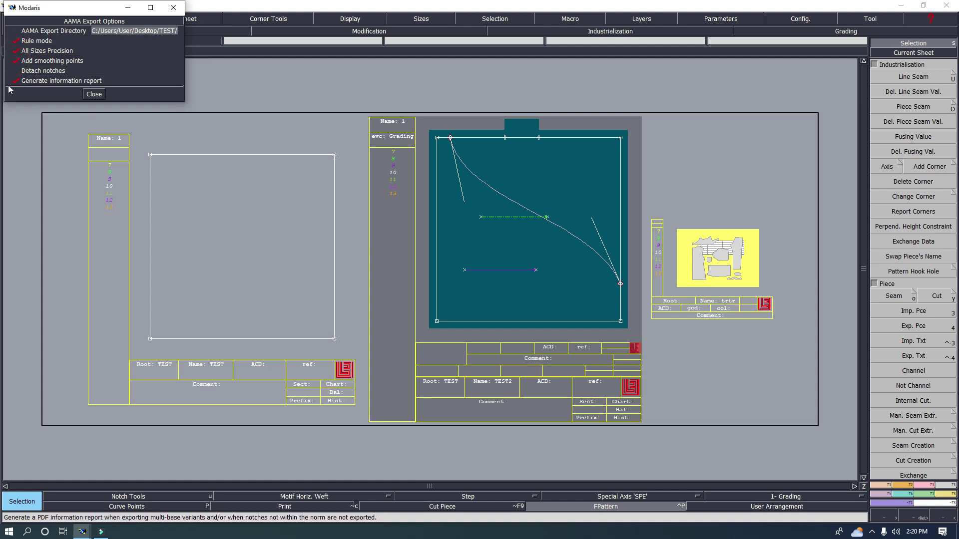
{"action": "left_click", "coordinate": [94, 95]}
Export the selected tabbed piece in AAMA format, check the exported files in the desktop's TEST folder, and return to Modaris.
{"action": "left_click", "coordinate": [58, 19]}
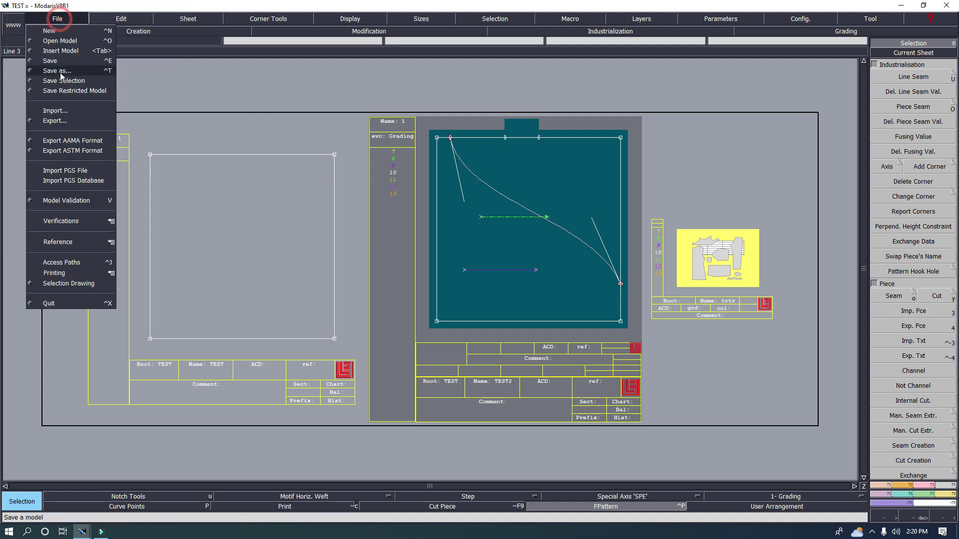
{"action": "left_click", "coordinate": [61, 143]}
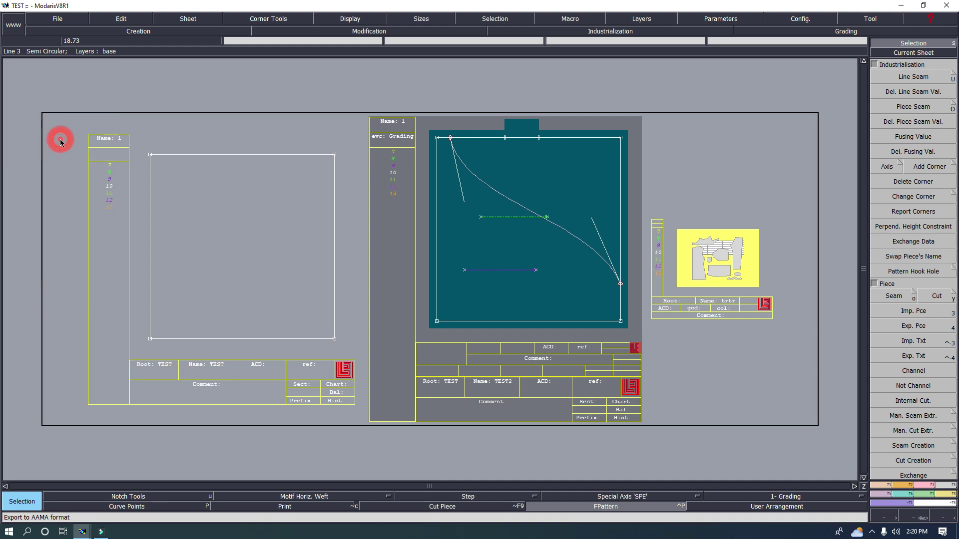
{"action": "left_click", "coordinate": [902, 5]}
{"action": "double_click", "coordinate": [278, 270]}
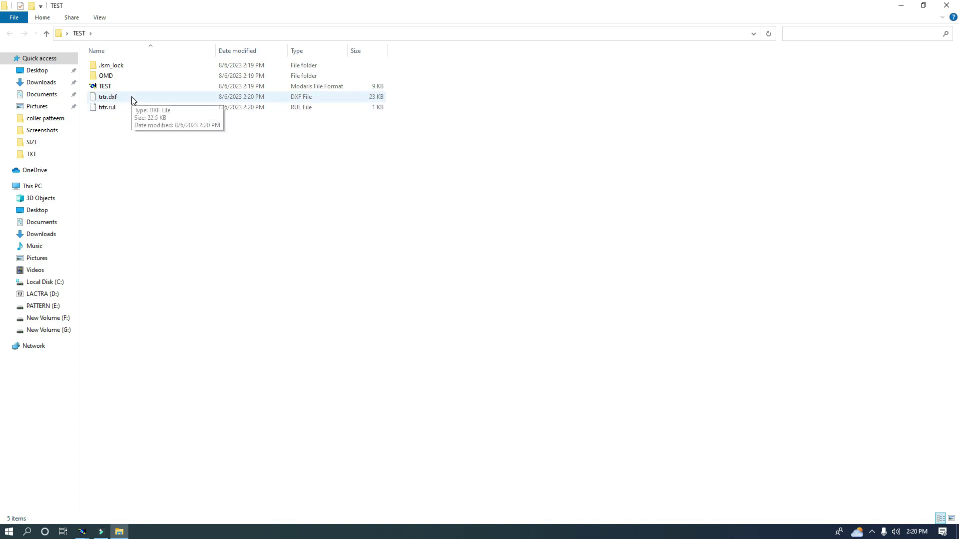
{"action": "left_click", "coordinate": [900, 5]}
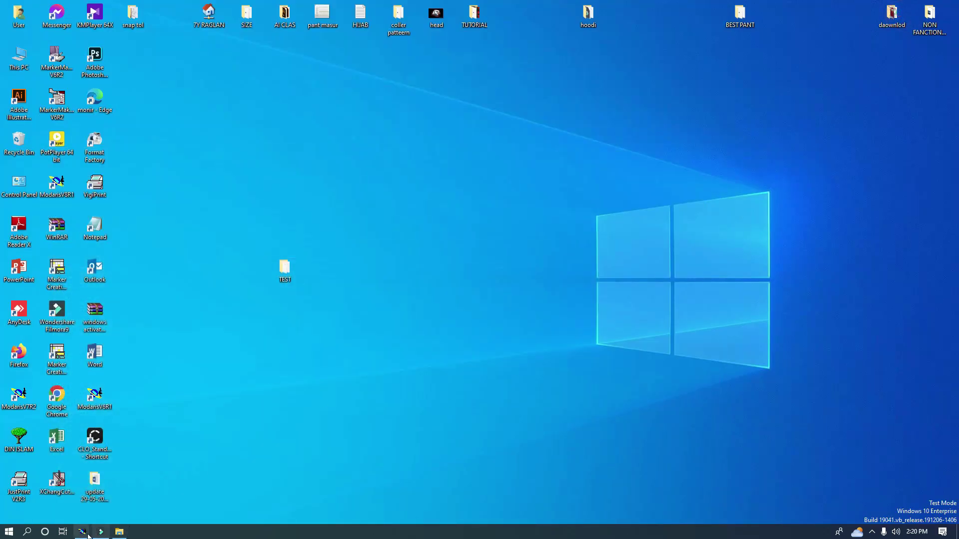
{"action": "mouse_move", "coordinate": [81, 531]}
{"action": "left_click", "coordinate": [167, 487]}
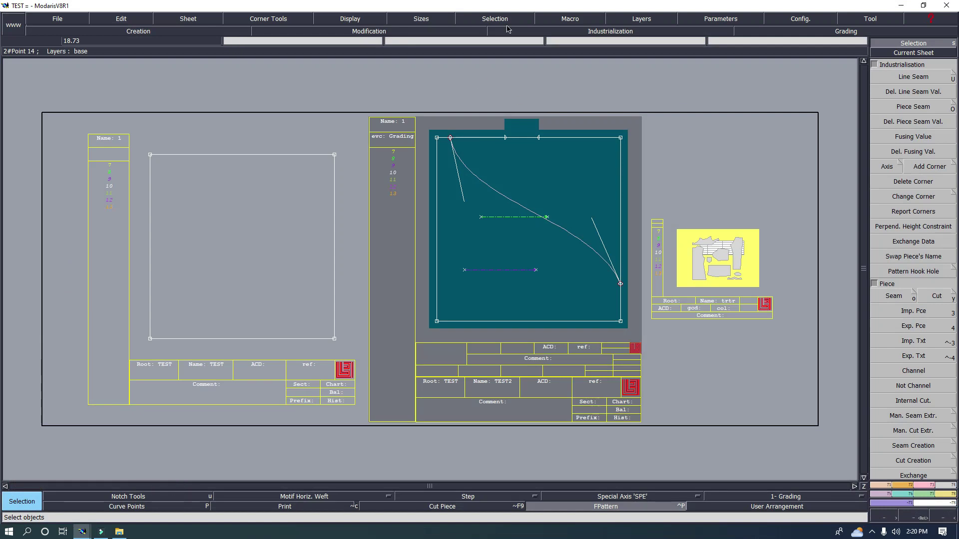
Create a new model named "open" and add a new blank sheet to it.
{"action": "left_click", "coordinate": [66, 21]}
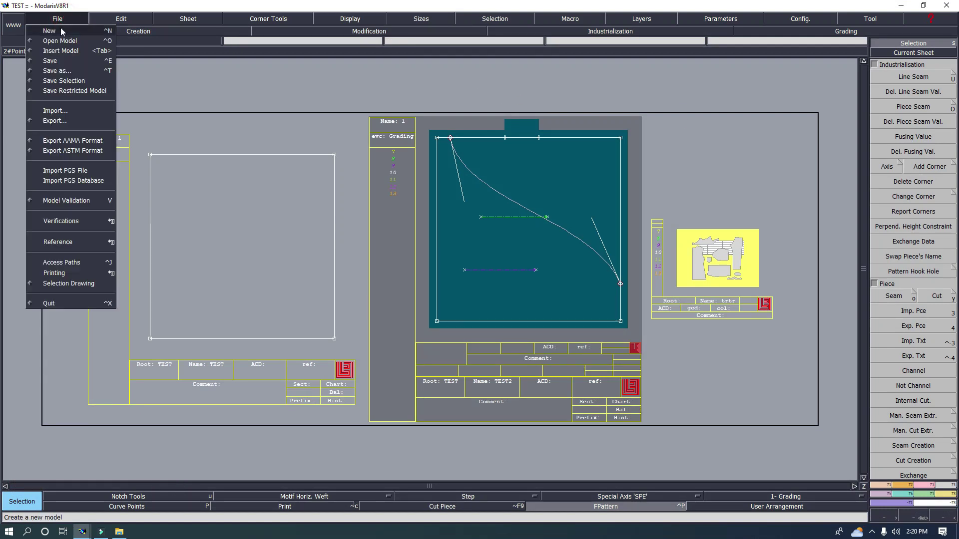
{"action": "left_click", "coordinate": [48, 31]}
{"action": "key", "text": "BackSpace"}
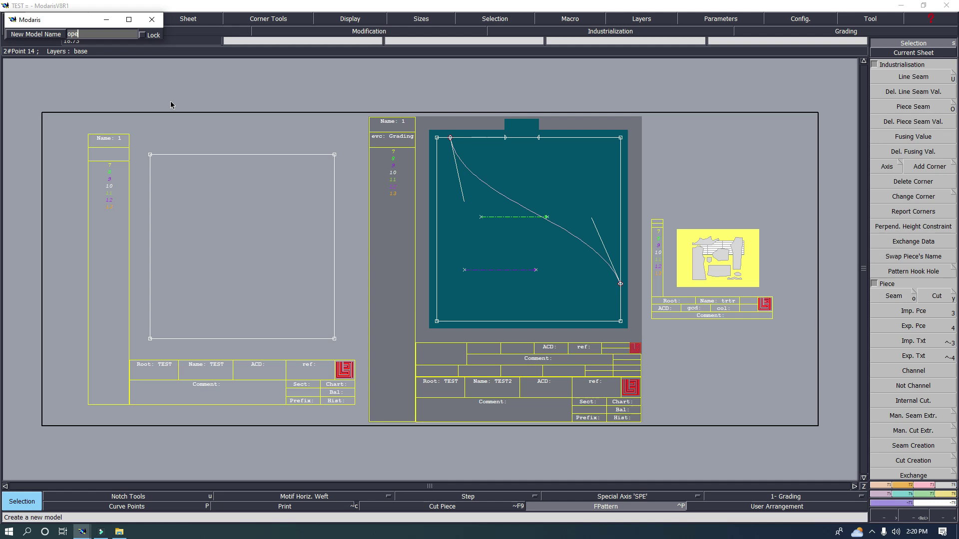
{"action": "type", "text": "open"}
{"action": "key", "text": "Return"}
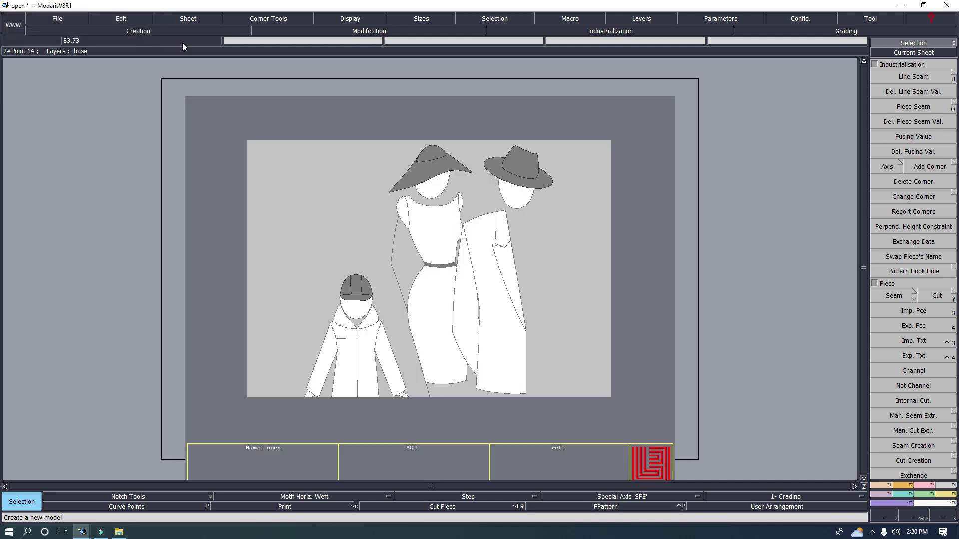
{"action": "left_click", "coordinate": [188, 19]}
{"action": "left_click", "coordinate": [186, 30]}
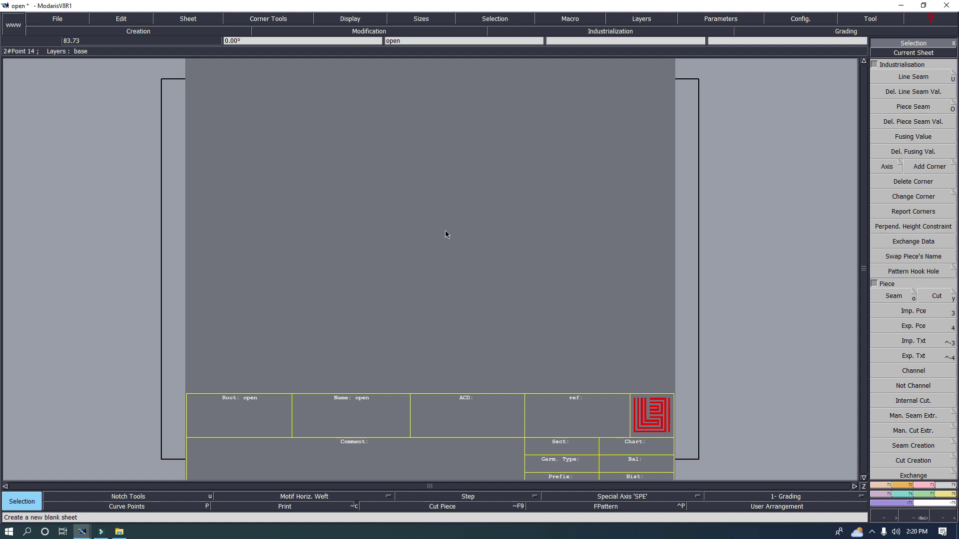
Check the directories in the access paths configuration and cancel without changing them.
{"action": "key", "text": "ctrl+a"}
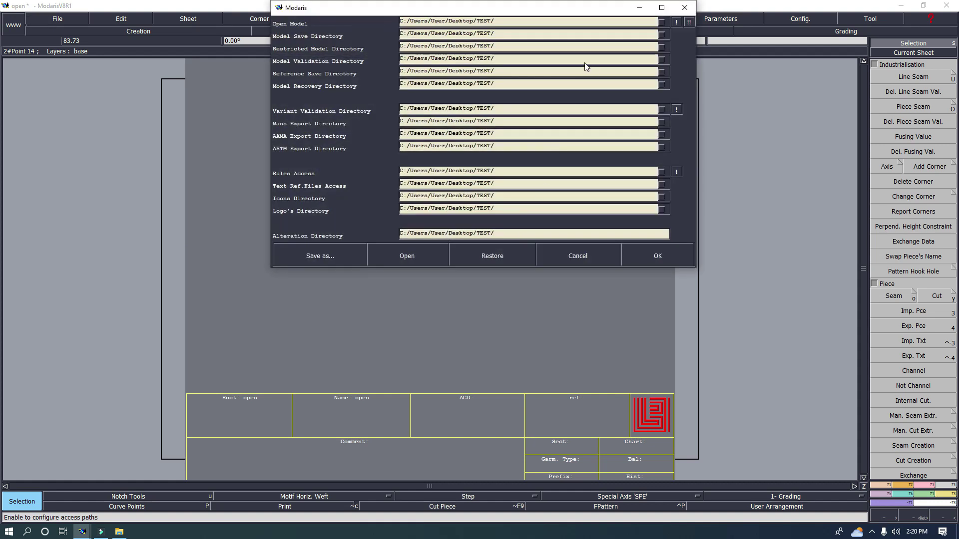
{"action": "left_click", "coordinate": [587, 259]}
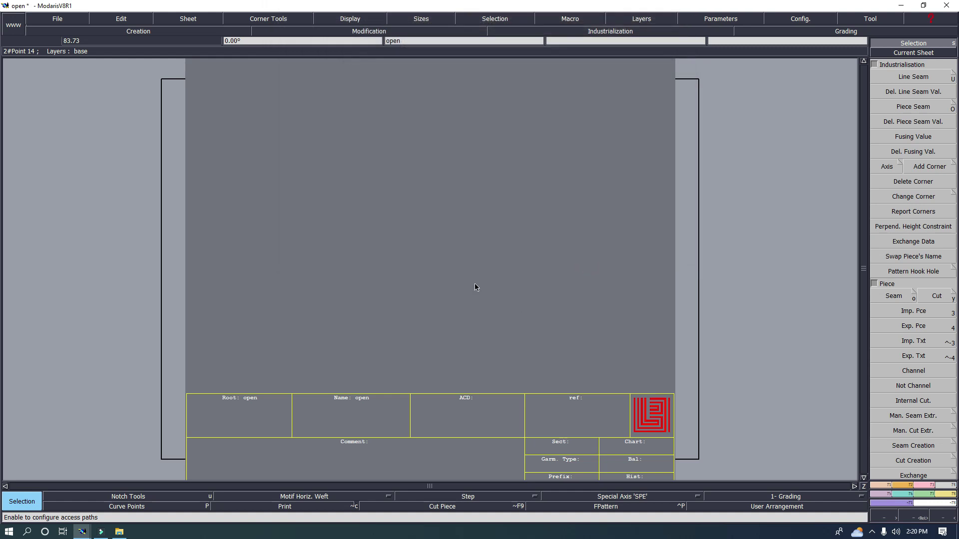
Arrange the sheets of the "open" model, hide the title blocks and keep only the blank sheet in view.
{"action": "key", "text": "7"}
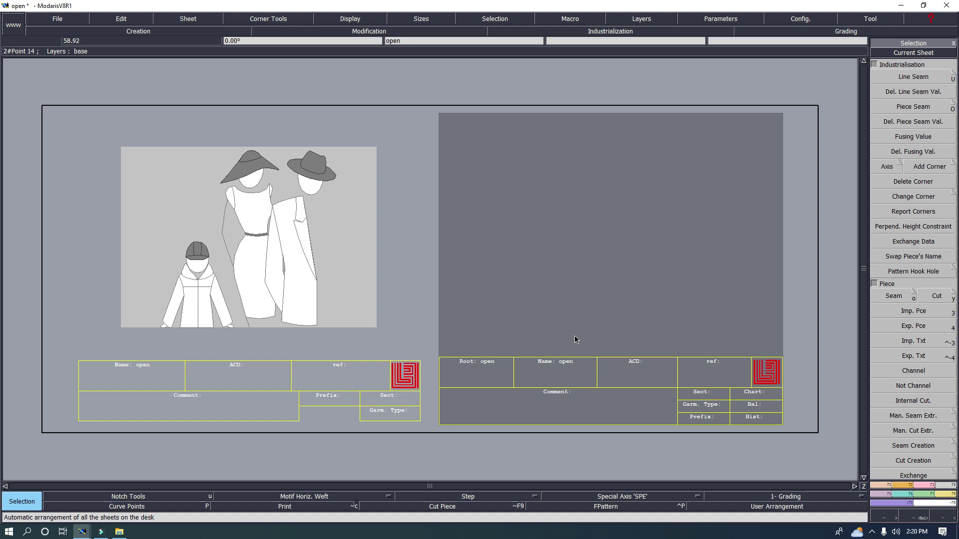
{"action": "key", "text": "F10"}
{"action": "key", "text": "i"}
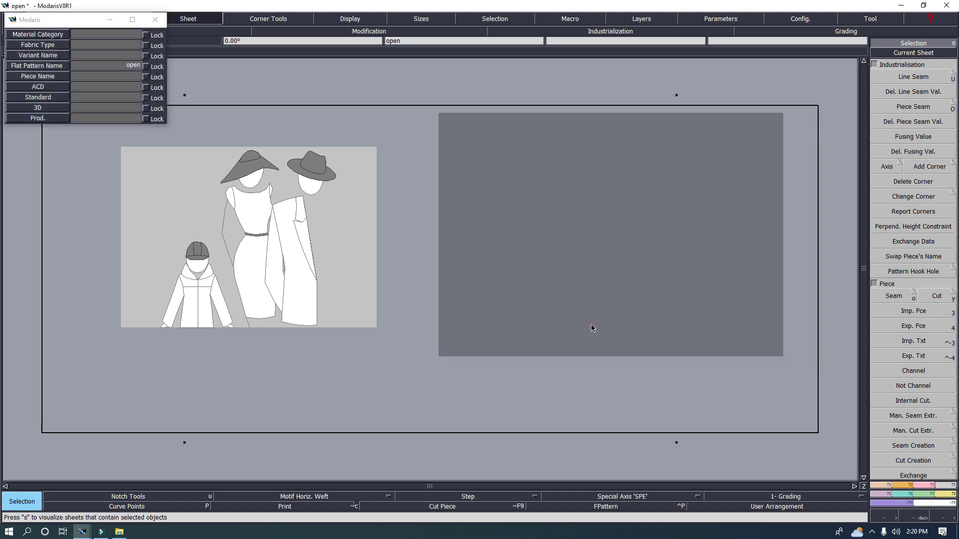
{"action": "left_click", "coordinate": [591, 325]}
Start a standard-format import and create a new AAMA alias named DXFOPEN.
{"action": "left_click", "coordinate": [51, 15]}
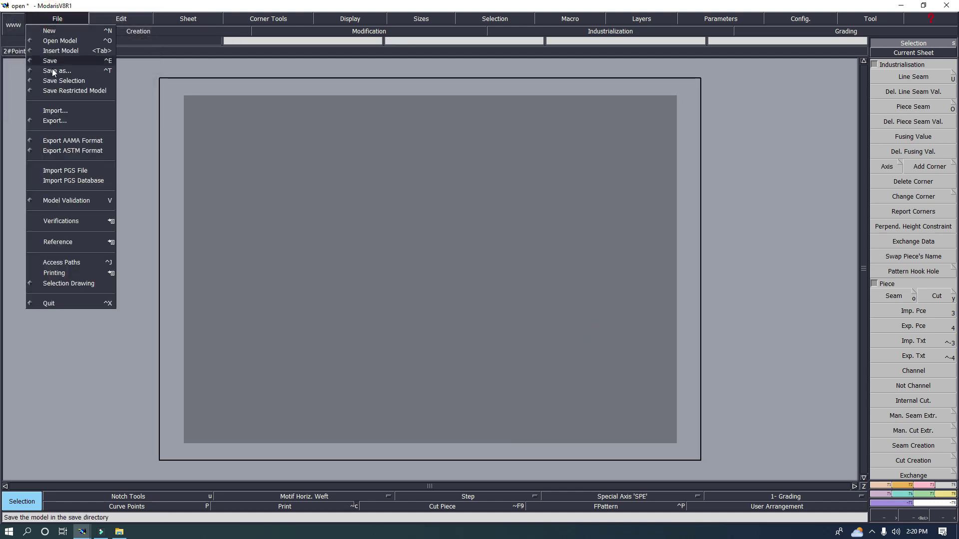
{"action": "left_click", "coordinate": [52, 112]}
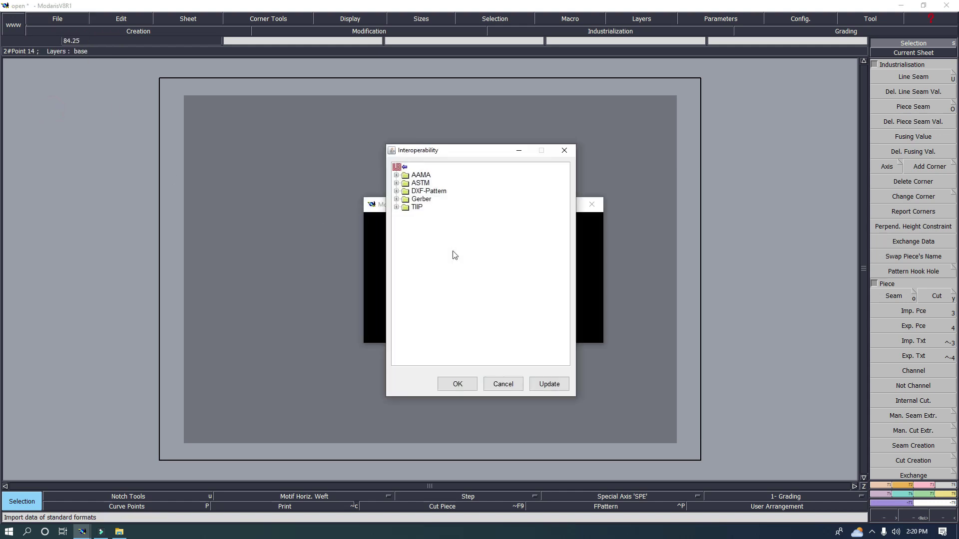
{"action": "double_click", "coordinate": [400, 176]}
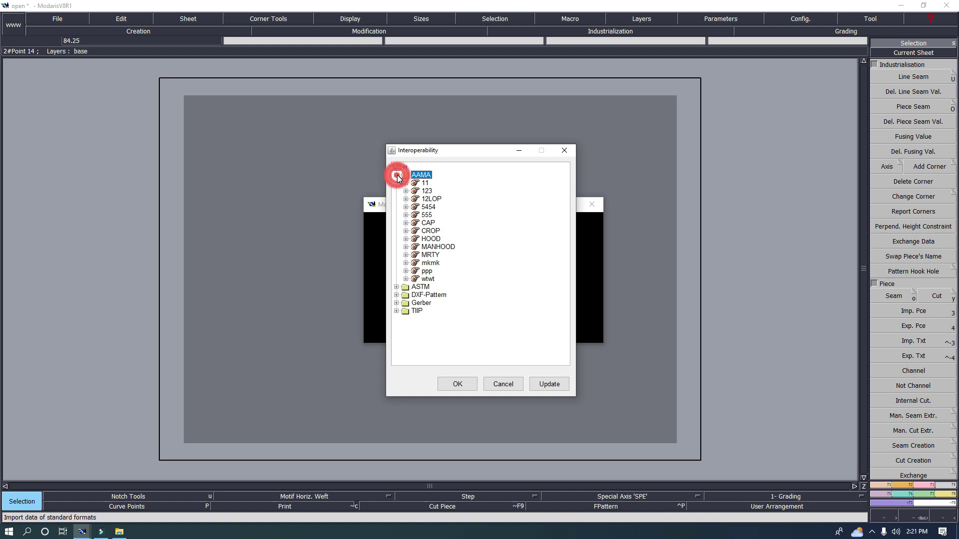
{"action": "right_click", "coordinate": [424, 179]}
{"action": "left_click", "coordinate": [444, 183]}
{"action": "left_click", "coordinate": [419, 275]}
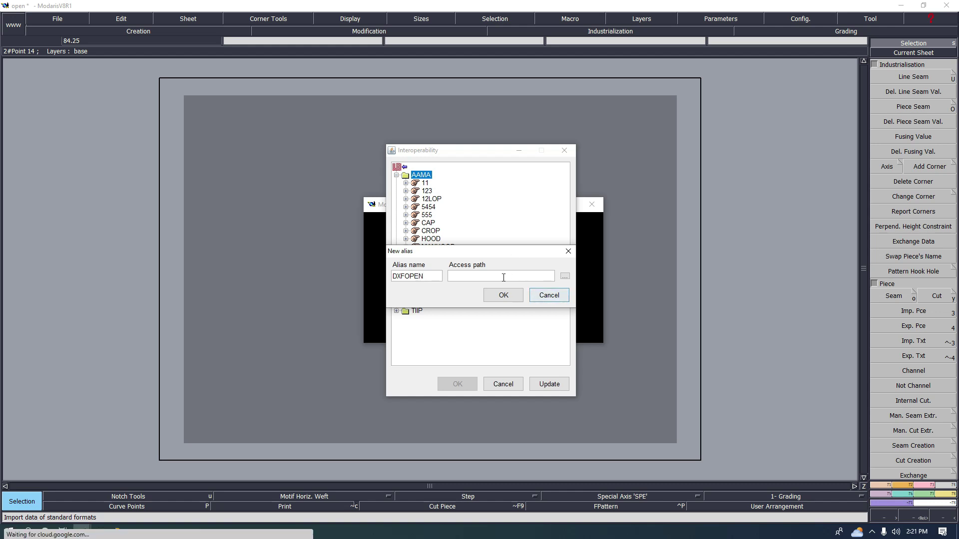
Set the new alias's access path to the desktop's TEST folder and confirm the alias.
{"action": "left_click", "coordinate": [565, 277]}
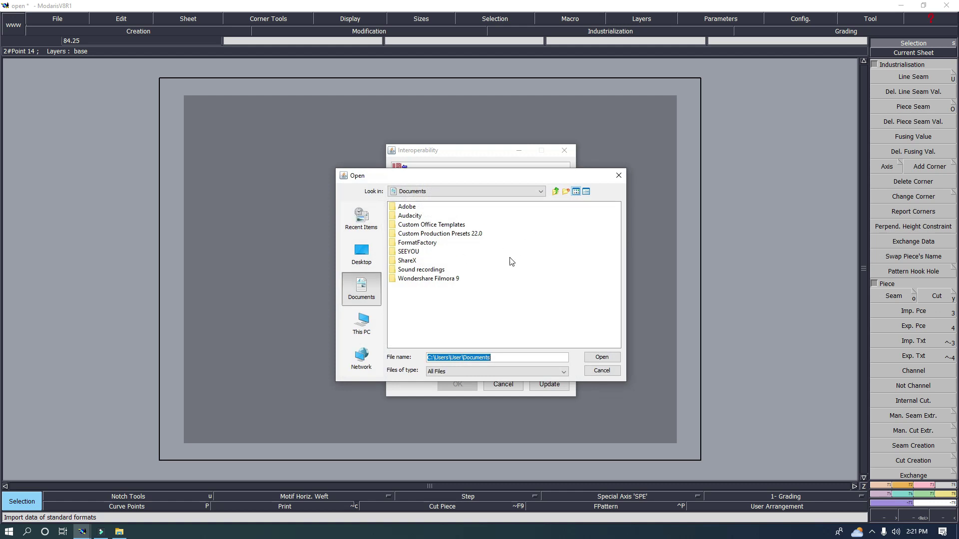
{"action": "left_click", "coordinate": [364, 255]}
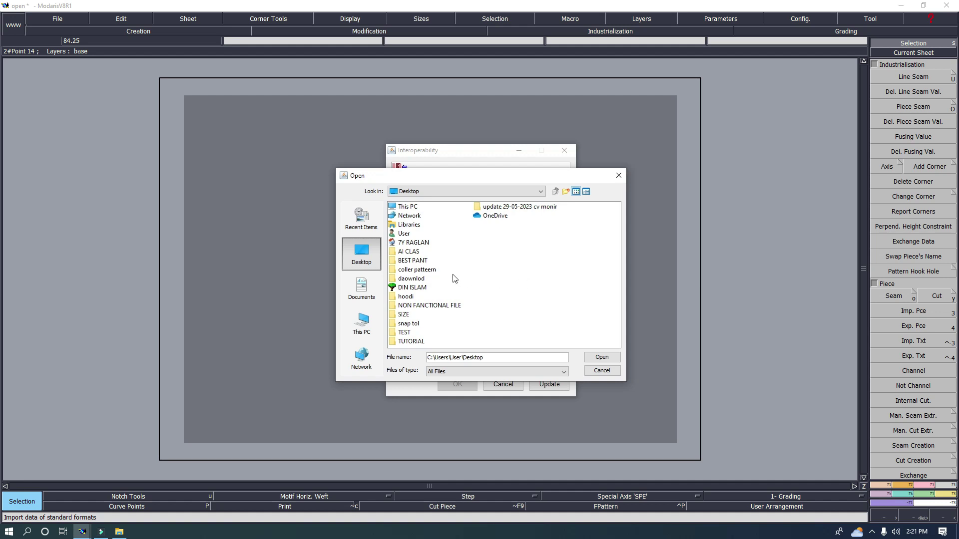
{"action": "double_click", "coordinate": [406, 333]}
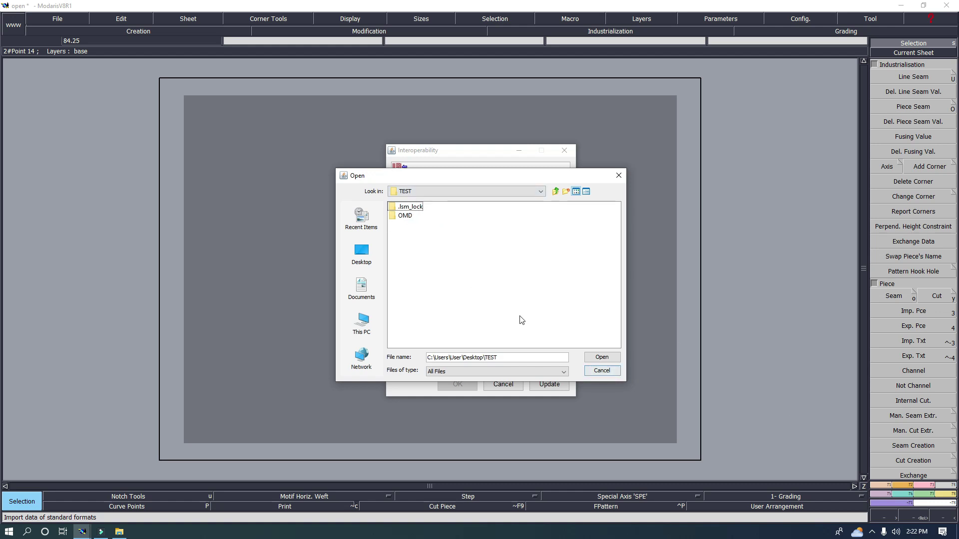
{"action": "left_click", "coordinate": [603, 357]}
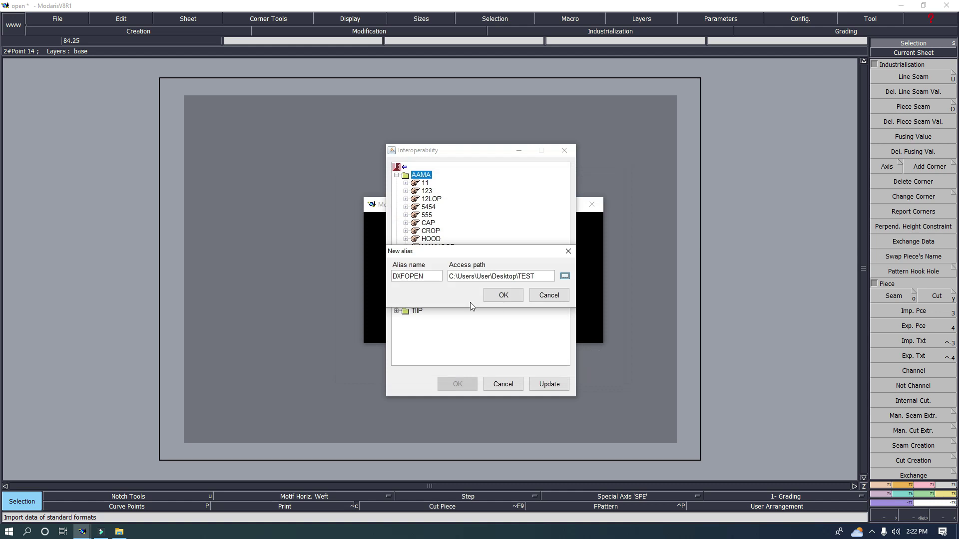
{"action": "left_click", "coordinate": [502, 294]}
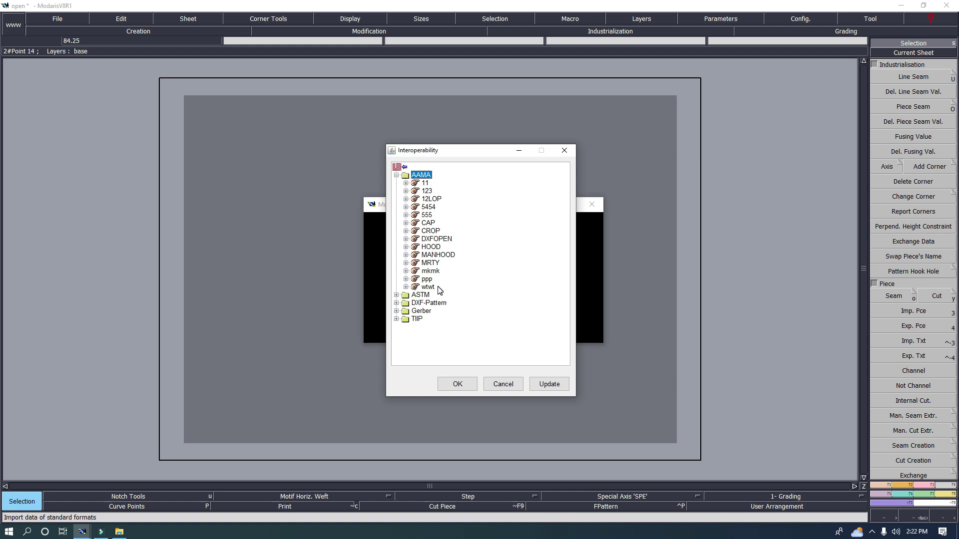
Import the pieces TEST, TEST_1 and TEST_2 from trtr.dxf under the DXFOPEN alias.
{"action": "left_click", "coordinate": [444, 242]}
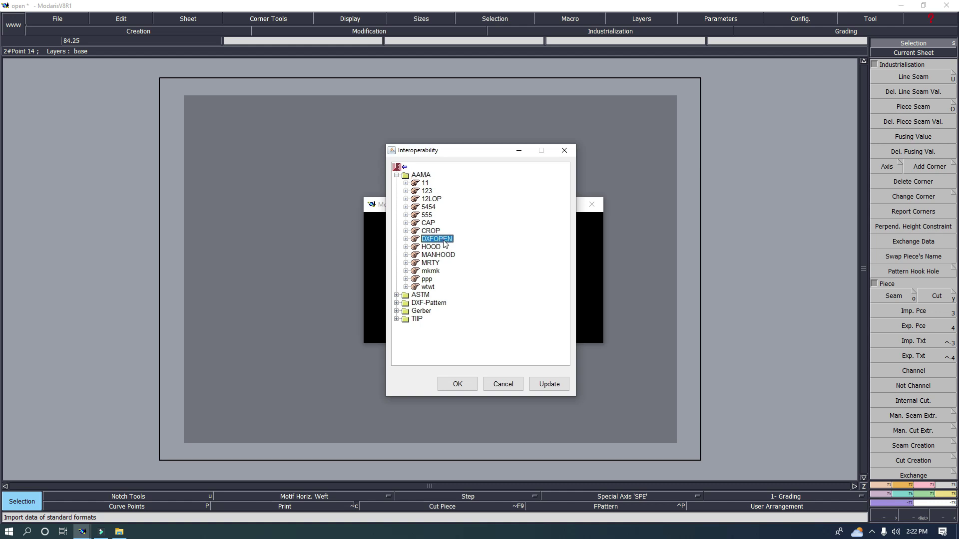
{"action": "left_click", "coordinate": [406, 239]}
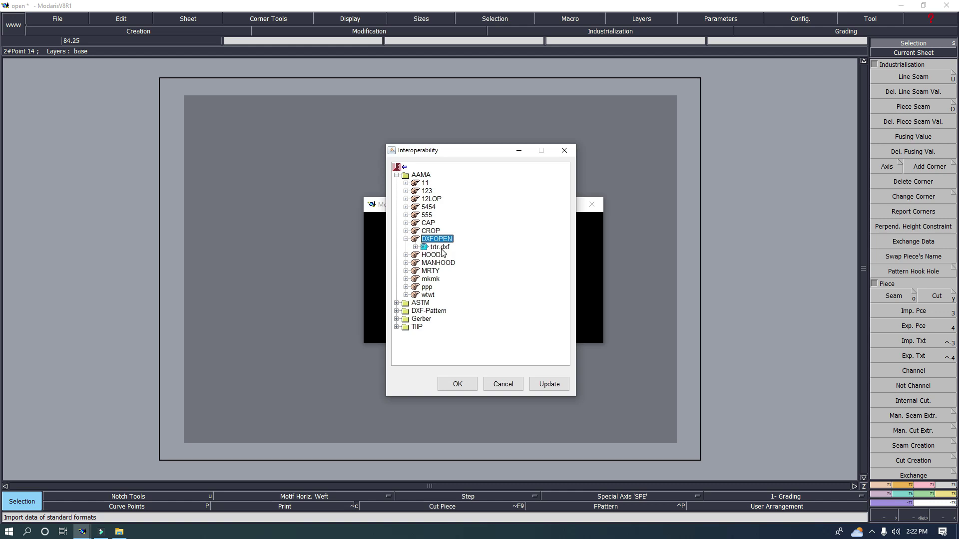
{"action": "left_click", "coordinate": [415, 247]}
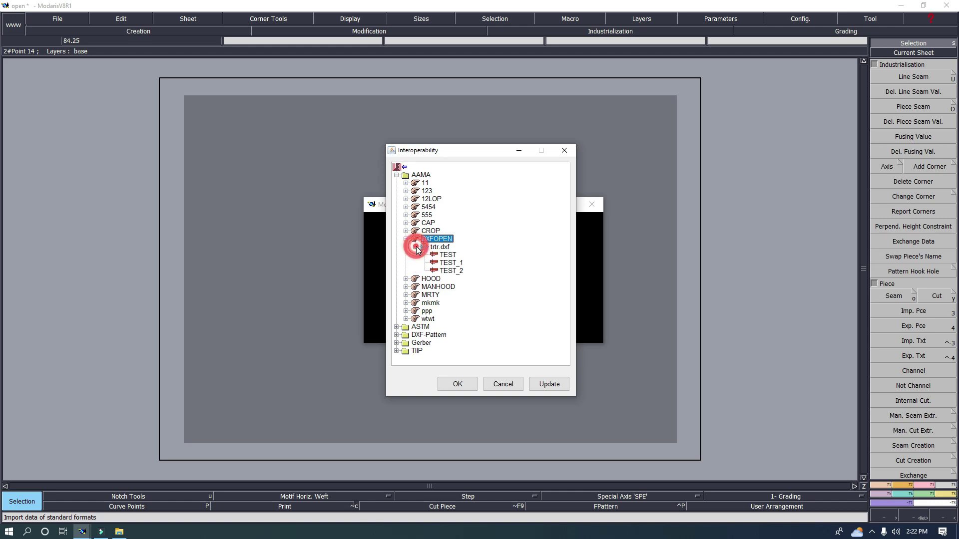
{"action": "left_click", "coordinate": [449, 271]}
{"action": "left_click", "coordinate": [448, 263]}
{"action": "left_click", "coordinate": [448, 253], "text": "ctrl"}
{"action": "left_click", "coordinate": [452, 270], "text": "ctrl"}
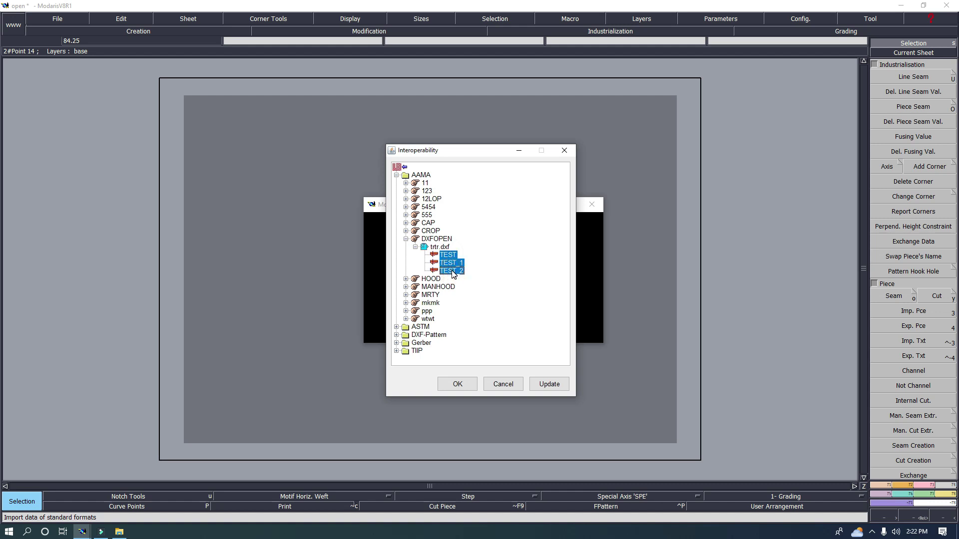
{"action": "left_click", "coordinate": [457, 384]}
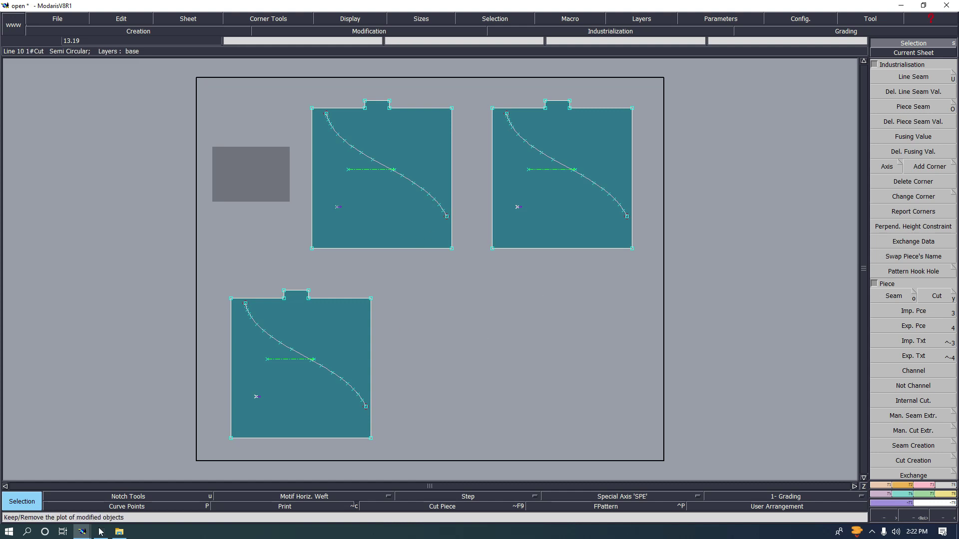
Display the title blocks of the imported pieces and rearrange all the sheets on the desk.
{"action": "mouse_move", "coordinate": [101, 532]}
{"action": "left_click", "coordinate": [73, 499]}
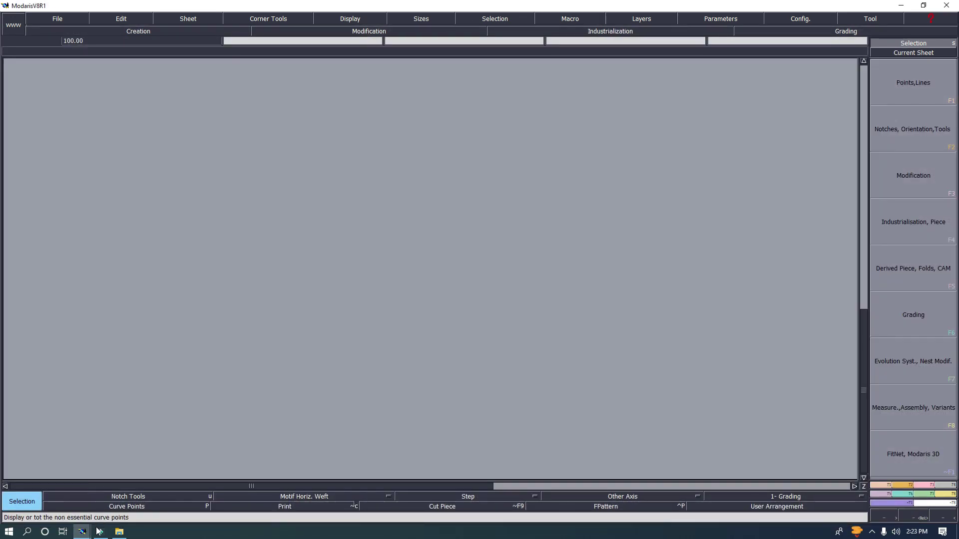
{"action": "left_click", "coordinate": [135, 497]}
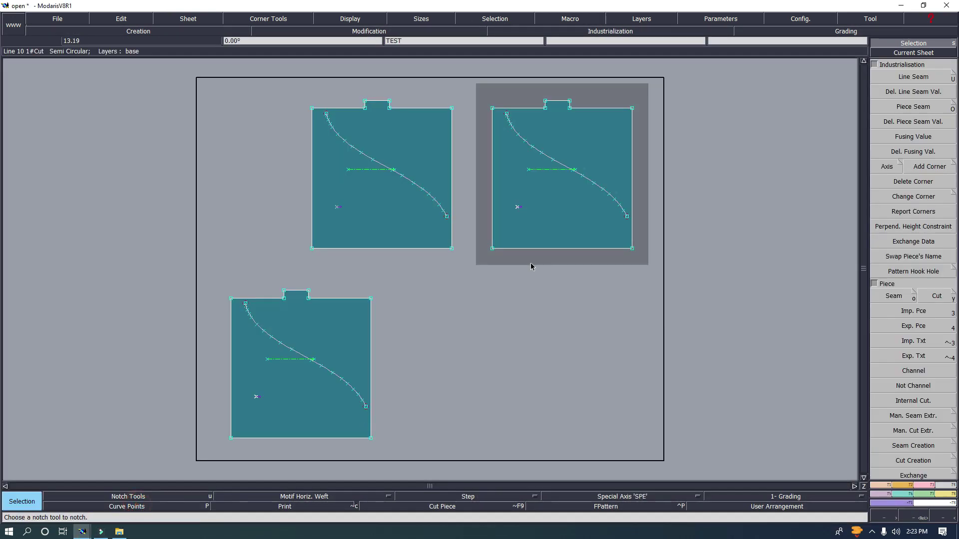
{"action": "key", "text": "F11"}
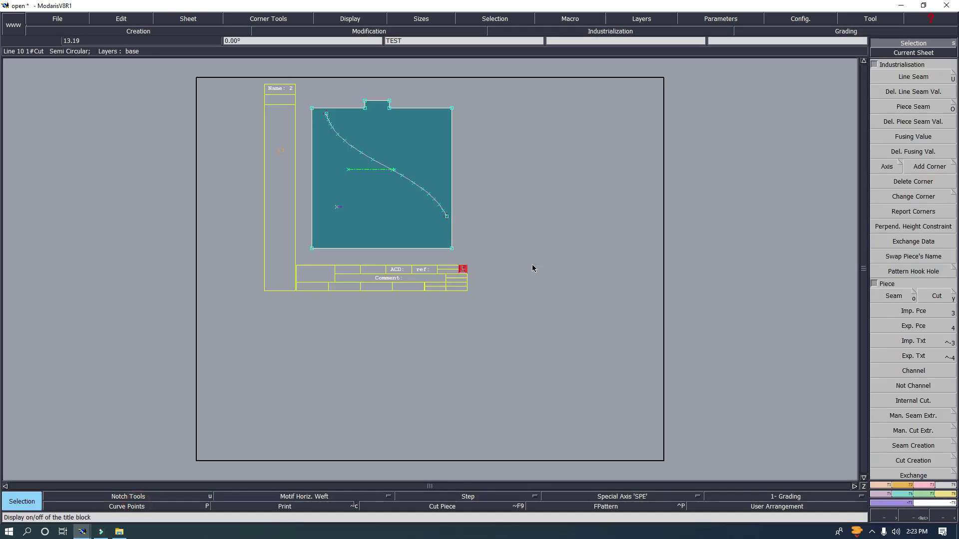
{"action": "left_click", "coordinate": [591, 200]}
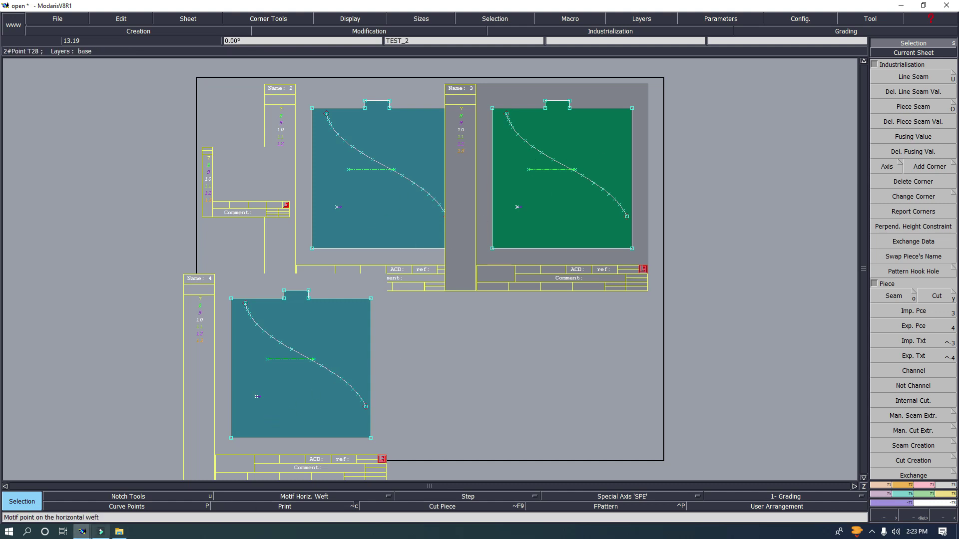
{"action": "mouse_move", "coordinate": [81, 524]}
{"action": "left_click", "coordinate": [75, 505]}
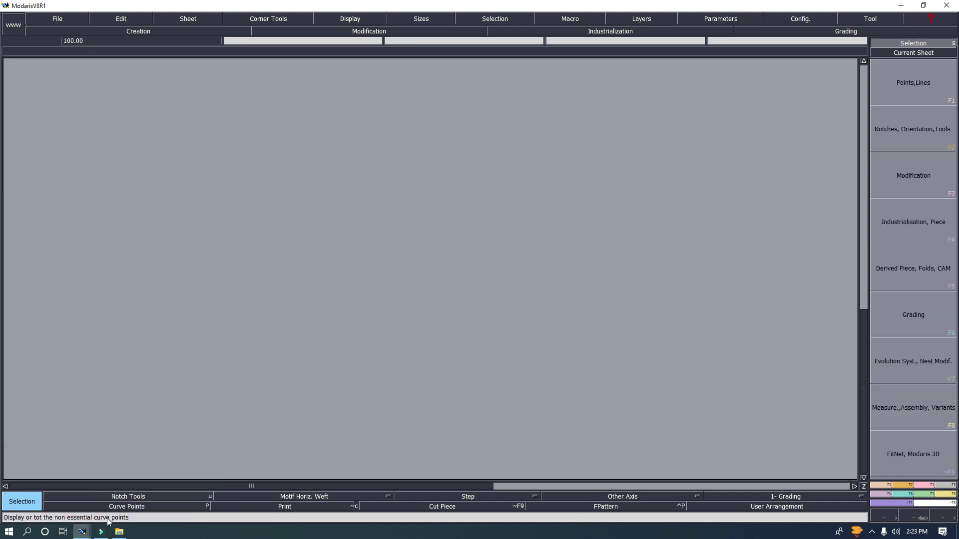
{"action": "left_click", "coordinate": [85, 531]}
{"action": "left_click", "coordinate": [127, 506]}
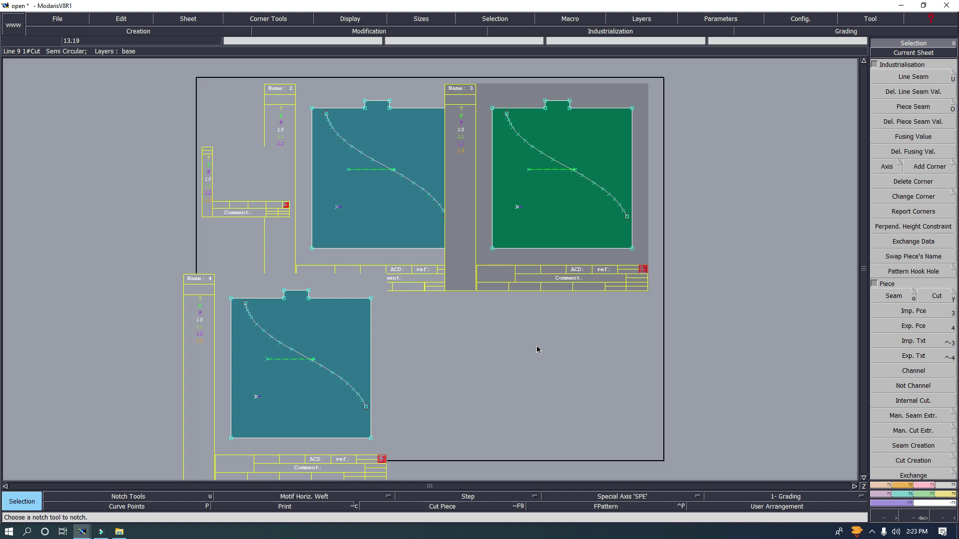
{"action": "key", "text": "8"}
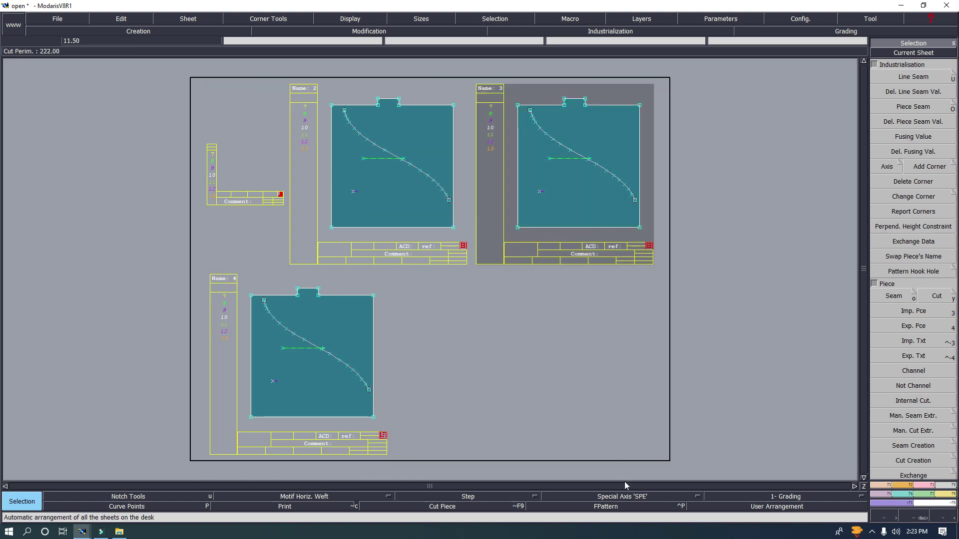
Turn on the FPattern display for each of the three imported pieces and rearrange the sheets with their title blocks hidden.
{"action": "left_click", "coordinate": [623, 508]}
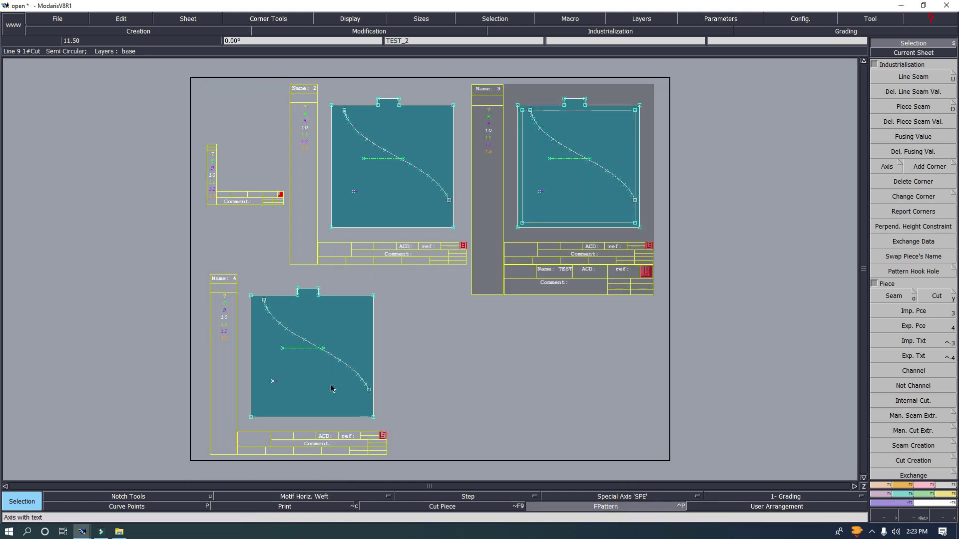
{"action": "left_click", "coordinate": [329, 382]}
{"action": "left_click", "coordinate": [606, 506]}
{"action": "left_click", "coordinate": [395, 186]}
{"action": "left_click", "coordinate": [603, 506]}
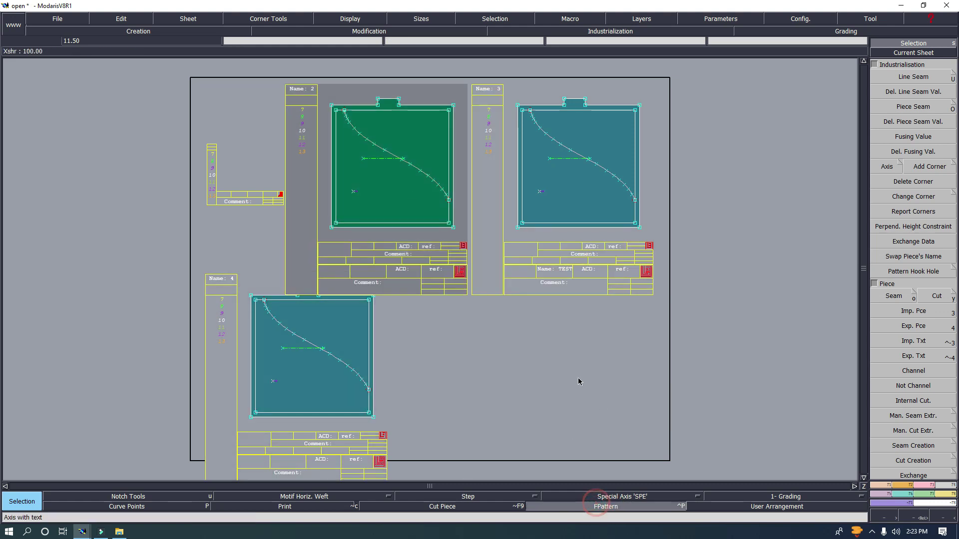
{"action": "key", "text": "j"}
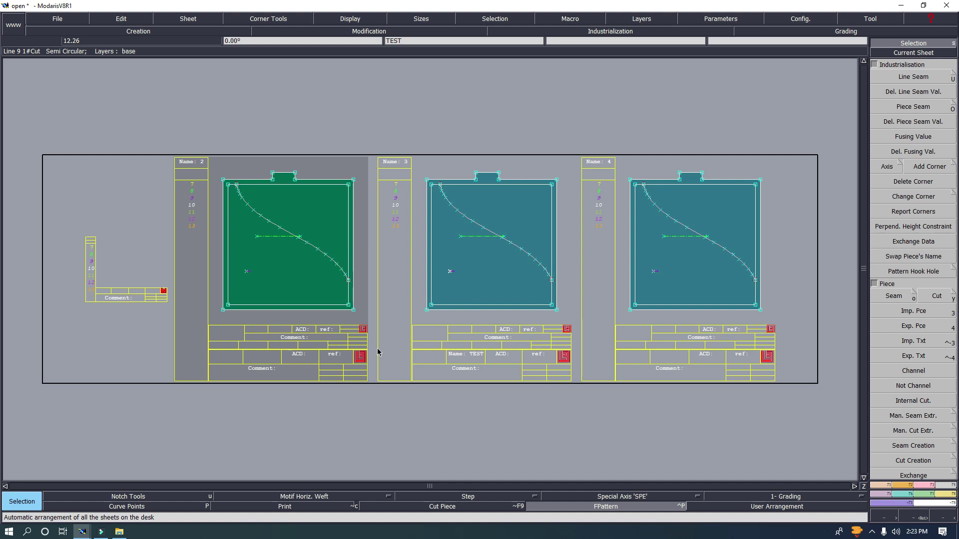
{"action": "key", "text": "t"}
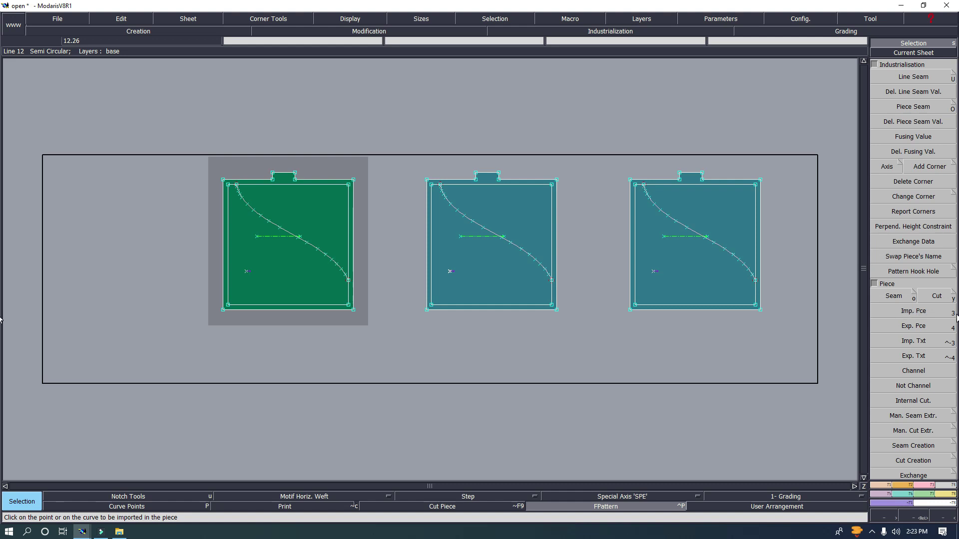
Try to import the inner rectangle's lines into the TEST_1 piece with Imp. Pce, and undo it.
{"action": "left_click", "coordinate": [915, 316]}
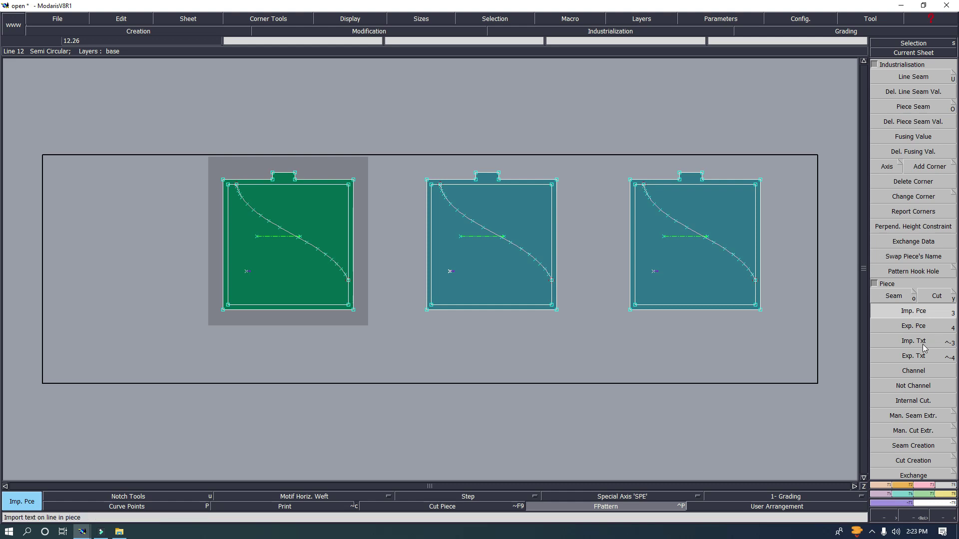
{"action": "left_click", "coordinate": [707, 310]}
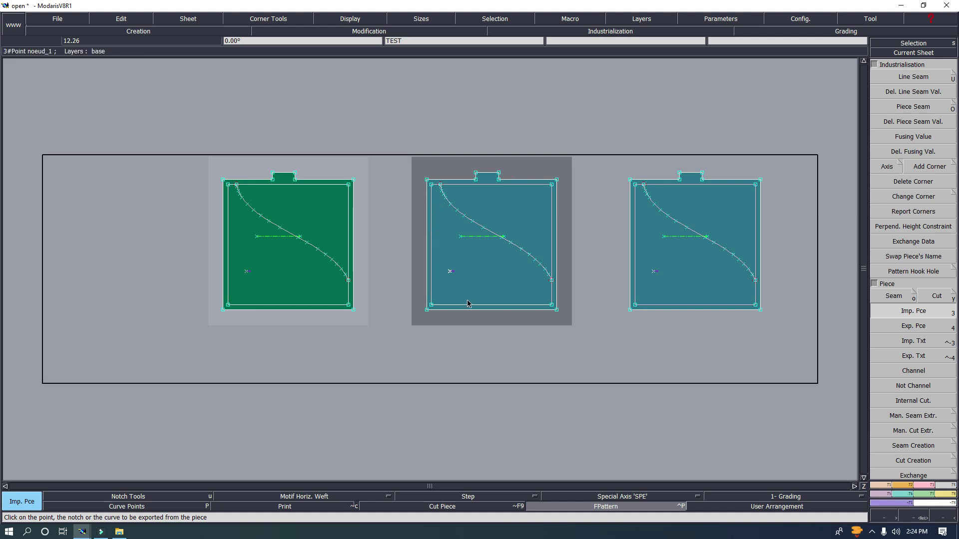
{"action": "left_click", "coordinate": [348, 251]}
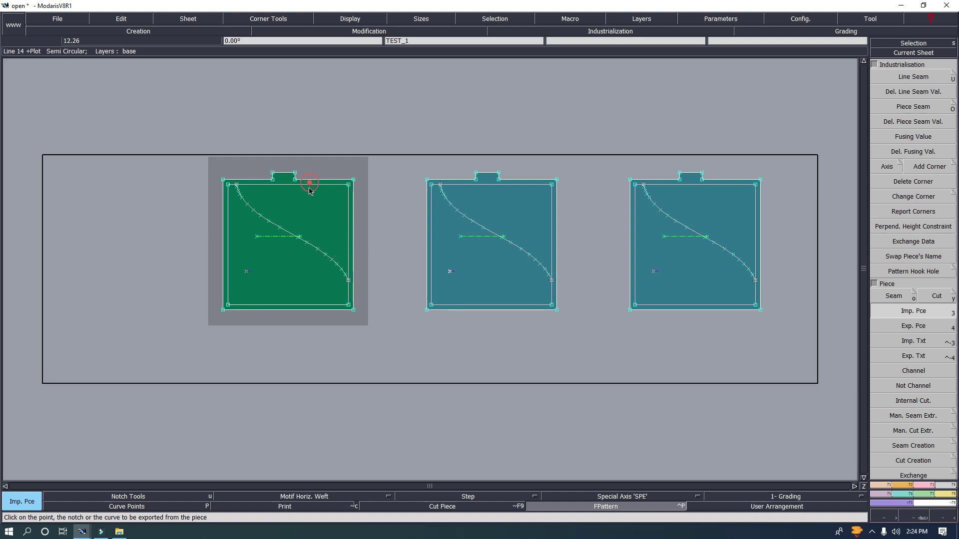
{"action": "left_click", "coordinate": [228, 211]}
{"action": "left_click", "coordinate": [288, 301]}
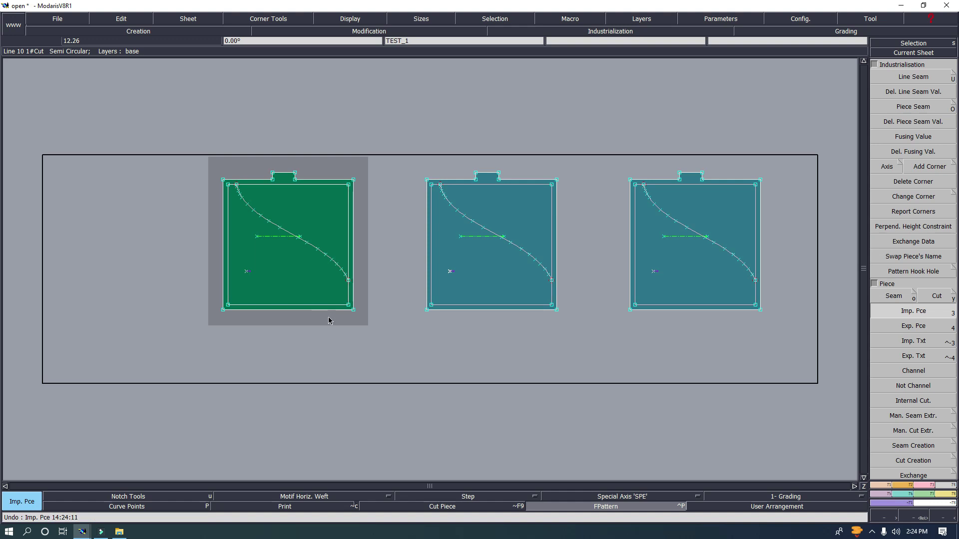
Extract the inner squares of TEST_1 and TEST as new pieces with Seam, rearranging the sheets between extractions.
{"action": "key", "text": "shift+o"}
{"action": "left_click", "coordinate": [295, 268]}
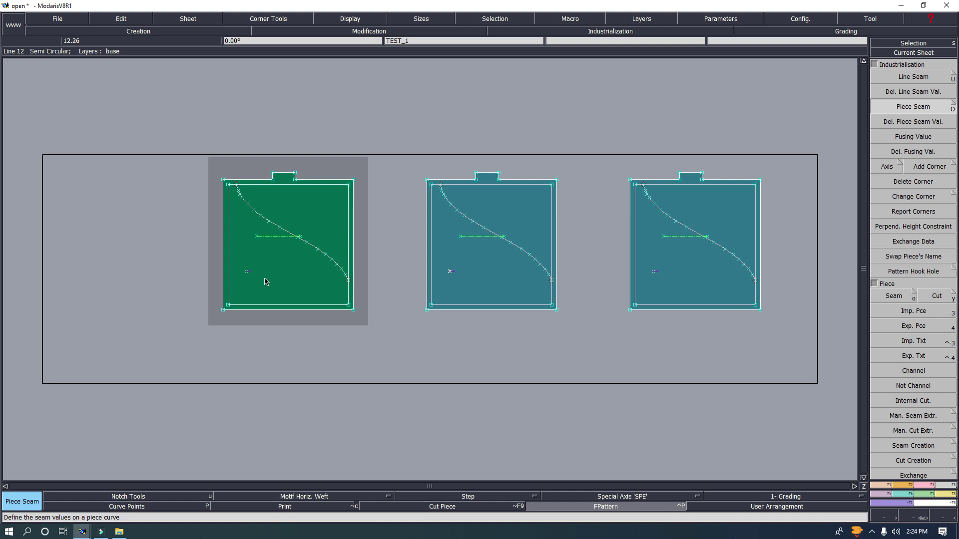
{"action": "key", "text": "o"}
{"action": "left_click", "coordinate": [314, 223]}
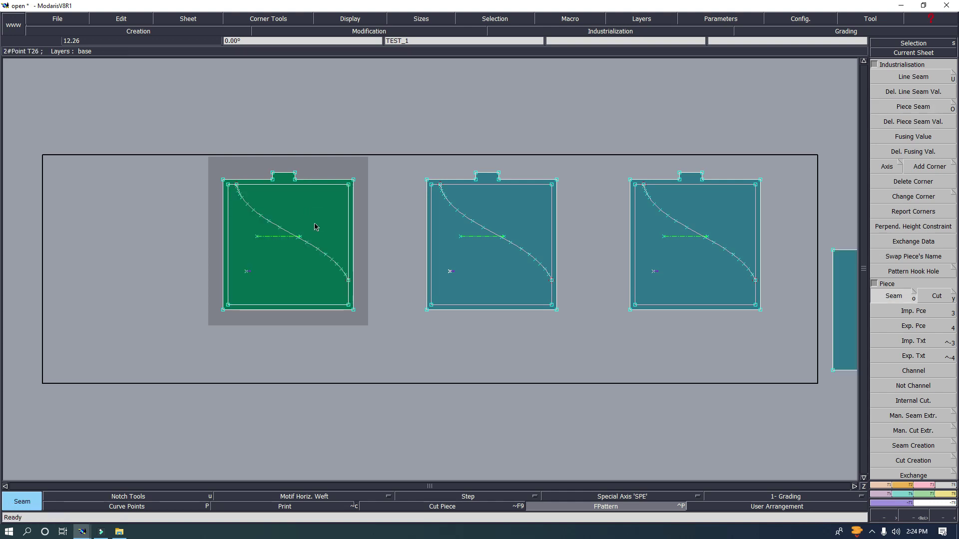
{"action": "key", "text": "F4"}
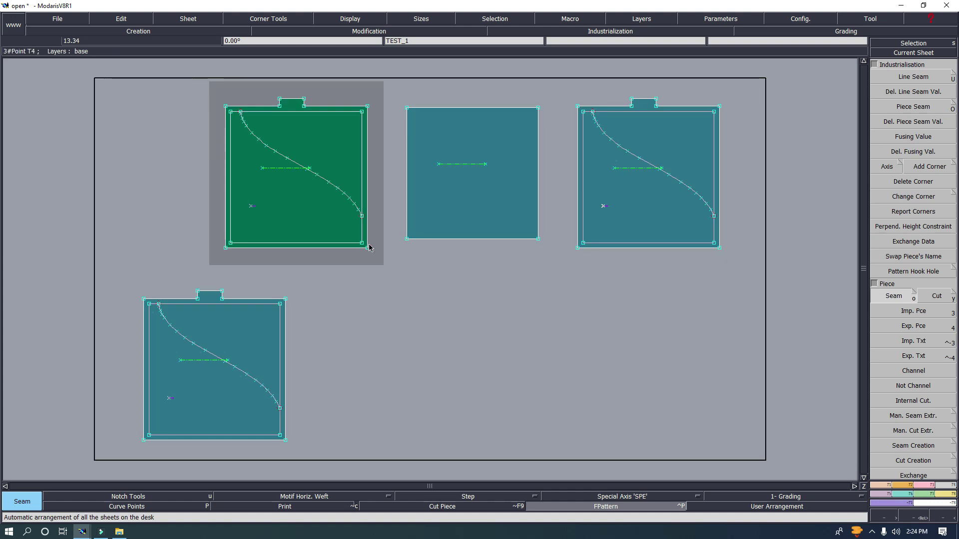
{"action": "left_click", "coordinate": [627, 206]}
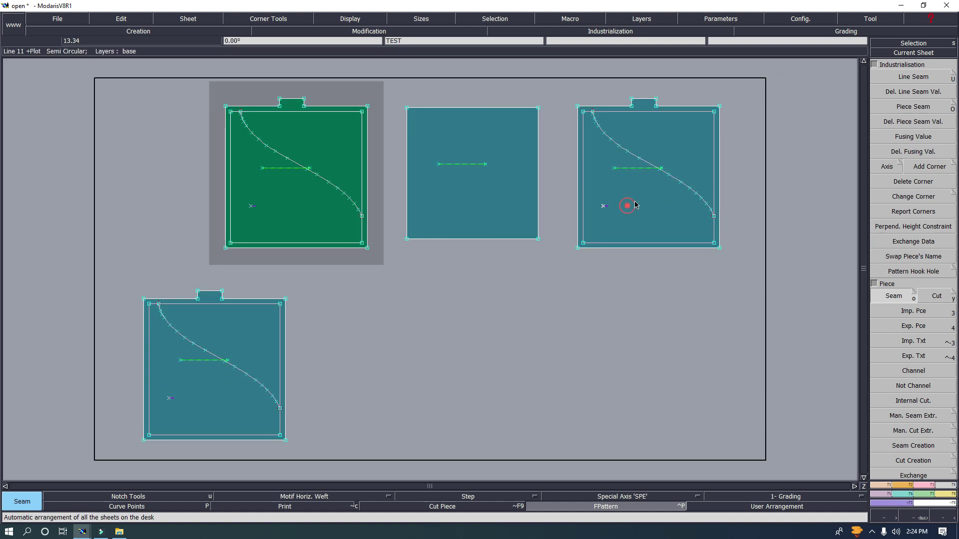
{"action": "left_click", "coordinate": [664, 163]}
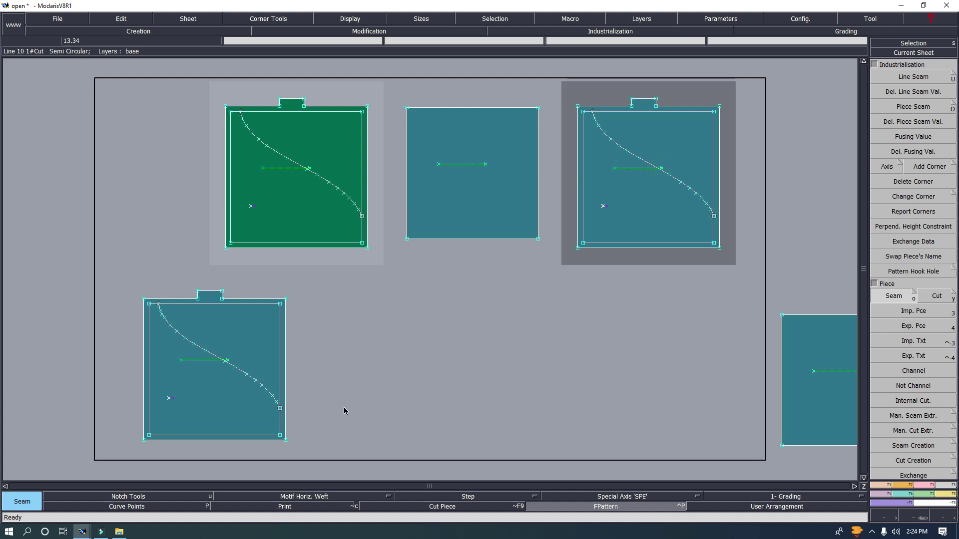
Extract the inner square of TEST_2 with its diagonal curve and special axis as a new piece and rearrange the sheets.
{"action": "left_click", "coordinate": [201, 350]}
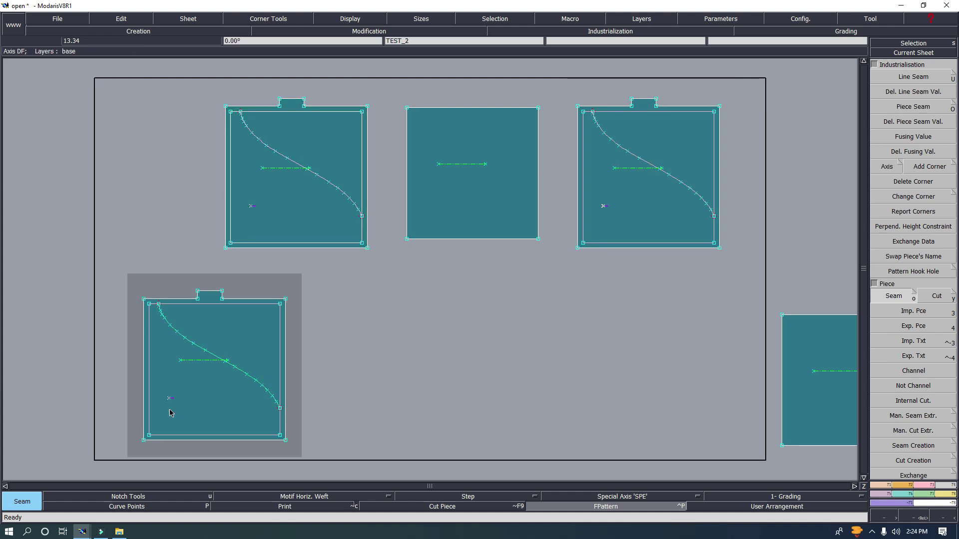
{"action": "left_click_drag", "start_coordinate": [159, 395], "coordinate": [196, 414]}
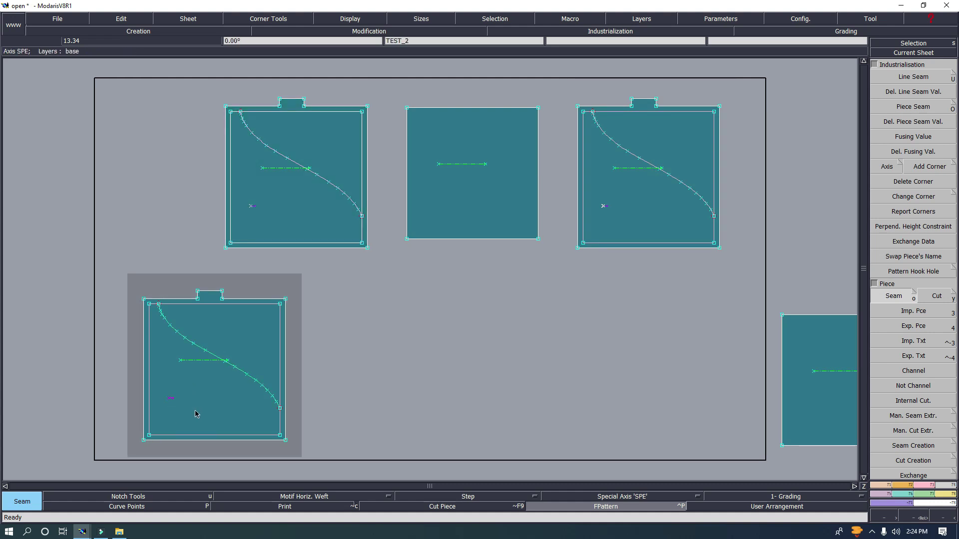
{"action": "left_click", "coordinate": [228, 408]}
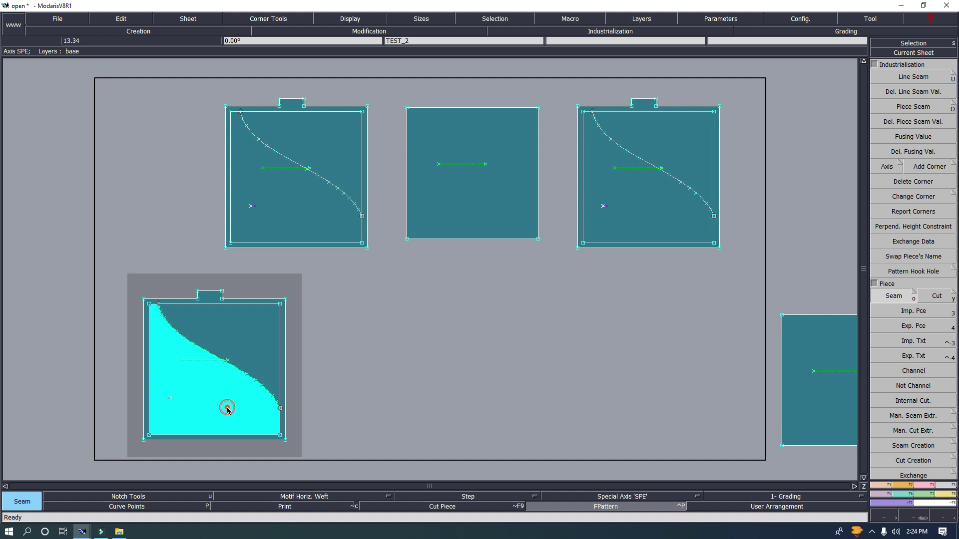
{"action": "right_click", "coordinate": [247, 353]}
{"action": "key", "text": "8"}
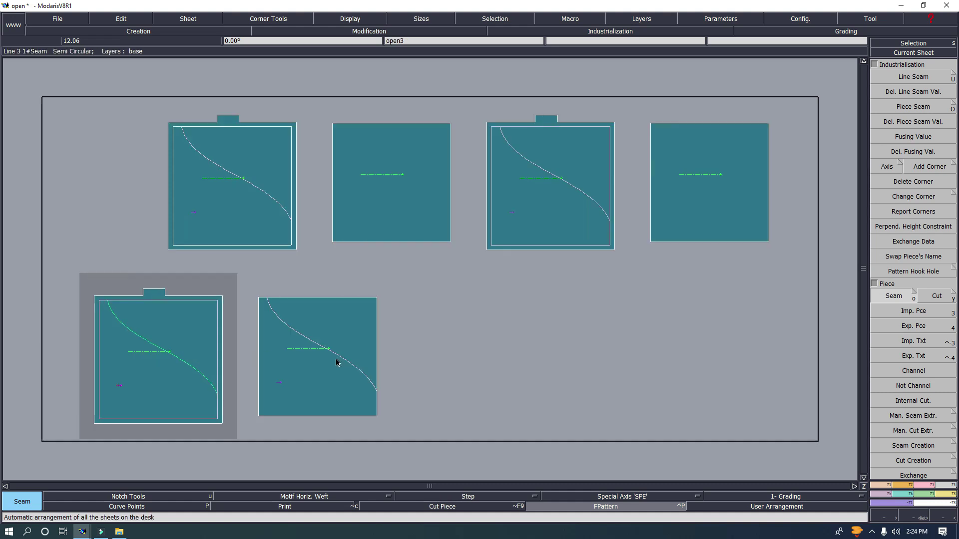
Examine the extracted pieces up close, including the curve points of the internal line in the TEST_2 extraction.
{"action": "left_click", "coordinate": [341, 378]}
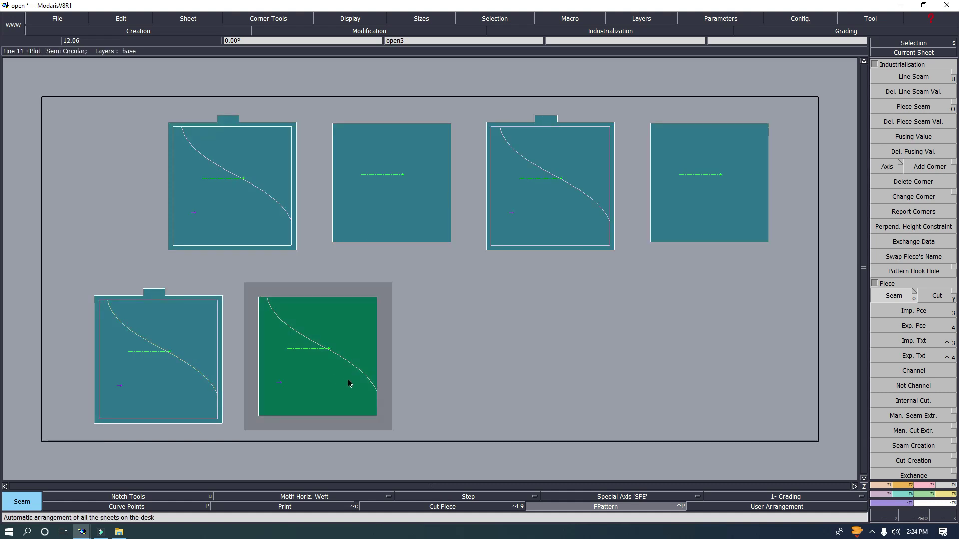
{"action": "left_click", "coordinate": [701, 210]}
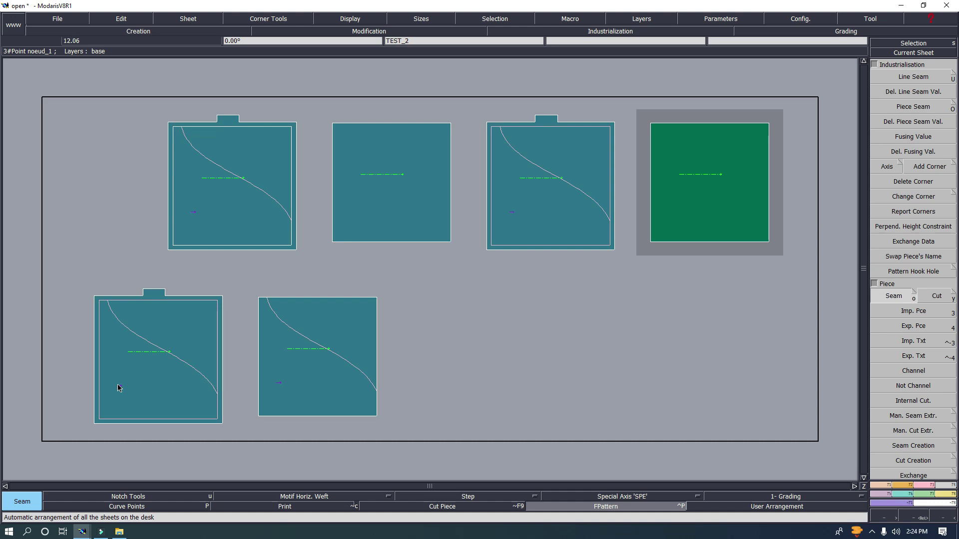
{"action": "scroll", "coordinate": [287, 332], "scroll_direction": "up", "scroll_amount": 2}
{"action": "scroll", "coordinate": [240, 270], "scroll_direction": "up", "scroll_amount": 2}
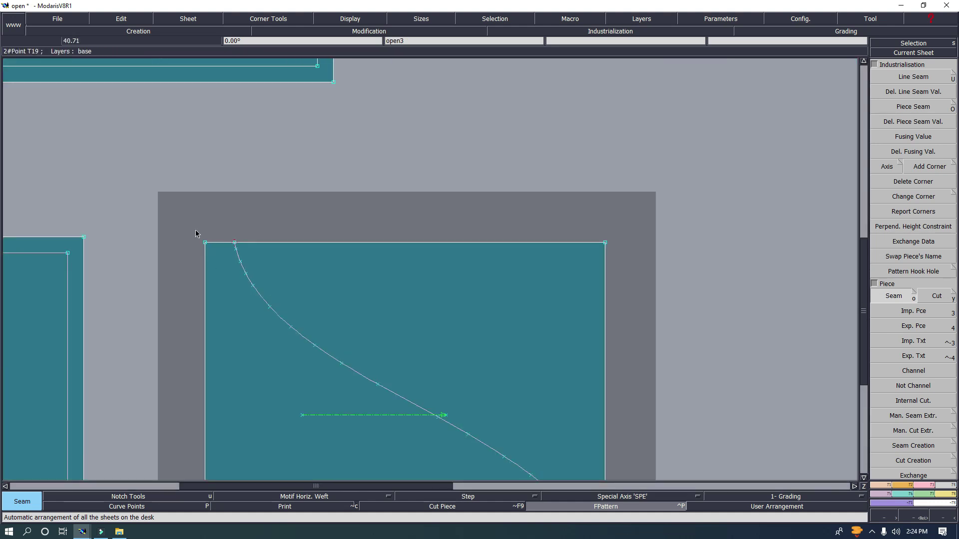
{"action": "scroll", "coordinate": [268, 295], "scroll_direction": "down", "scroll_amount": 5}
{"action": "scroll", "coordinate": [286, 334], "scroll_direction": "up", "scroll_amount": 6}
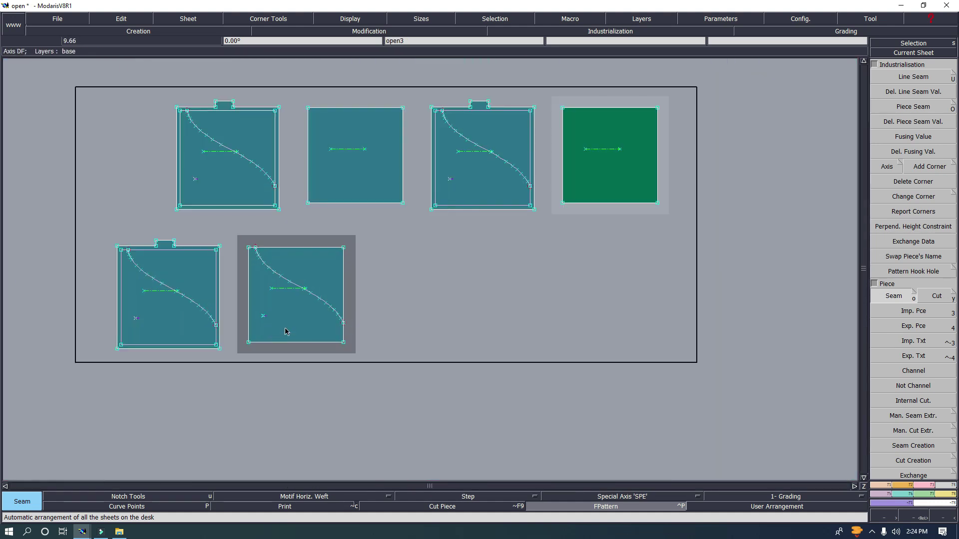
{"action": "scroll", "coordinate": [347, 318], "scroll_direction": "down", "scroll_amount": 2}
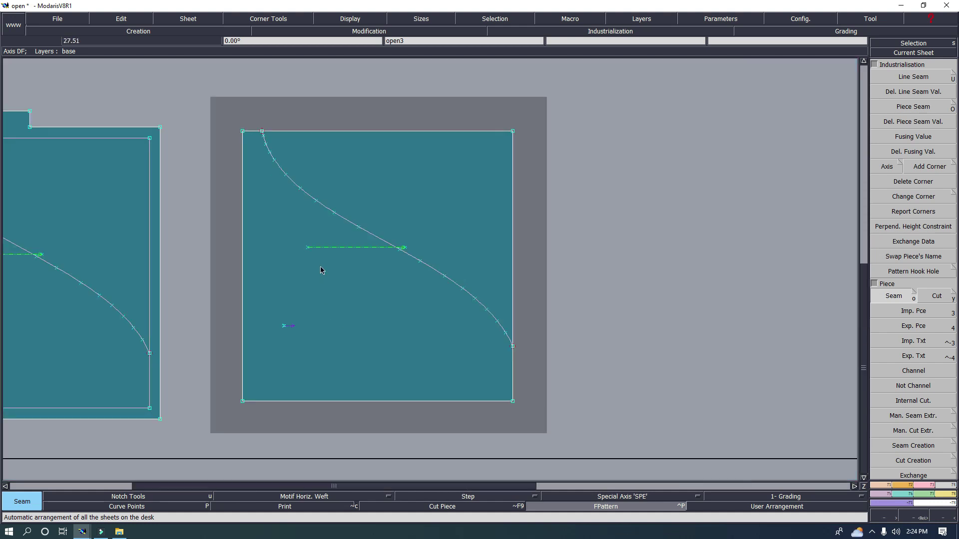
{"action": "scroll", "coordinate": [332, 210], "scroll_direction": "up", "scroll_amount": 1}
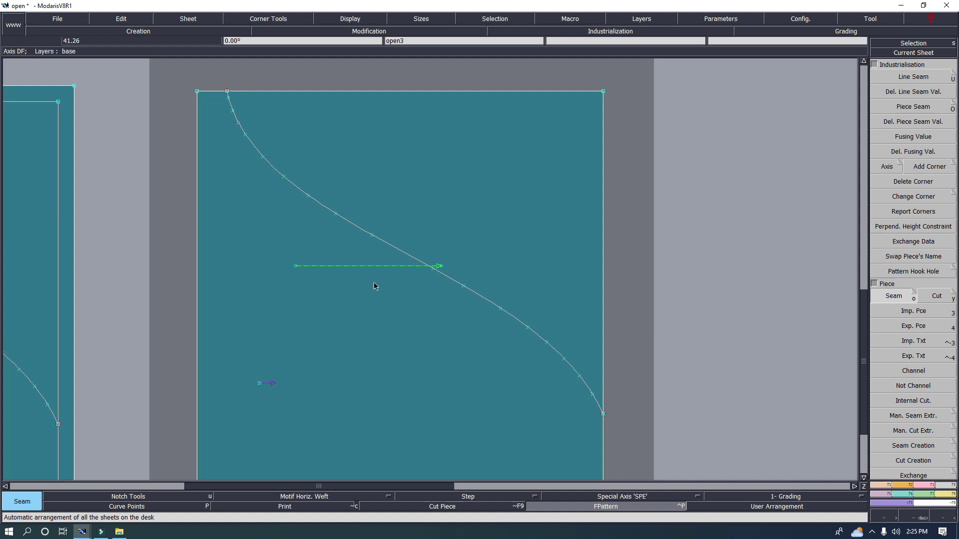
{"action": "scroll", "coordinate": [475, 361], "scroll_direction": "down", "scroll_amount": 1}
{"action": "scroll", "coordinate": [467, 355], "scroll_direction": "up", "scroll_amount": 1}
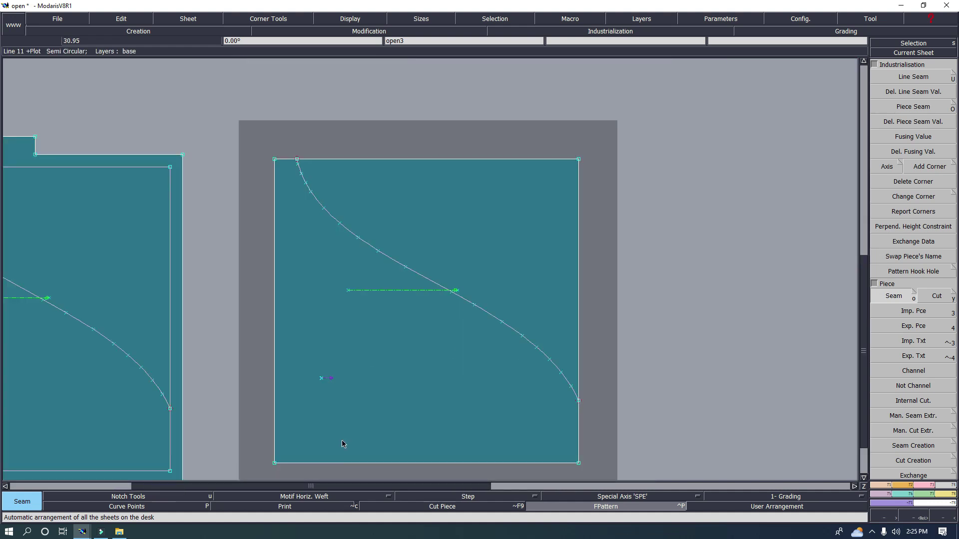
{"action": "left_click", "coordinate": [146, 507]}
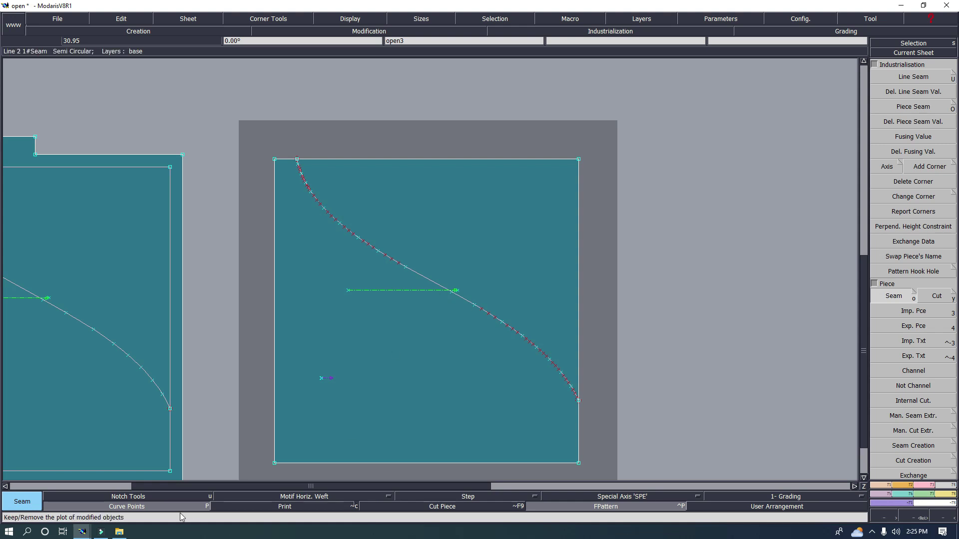
{"action": "key", "text": "p"}
Delete all the intermediate points along the diagonal curve of the piece extracted from TEST_2, keeping its two end points.
{"action": "key", "text": "Delete"}
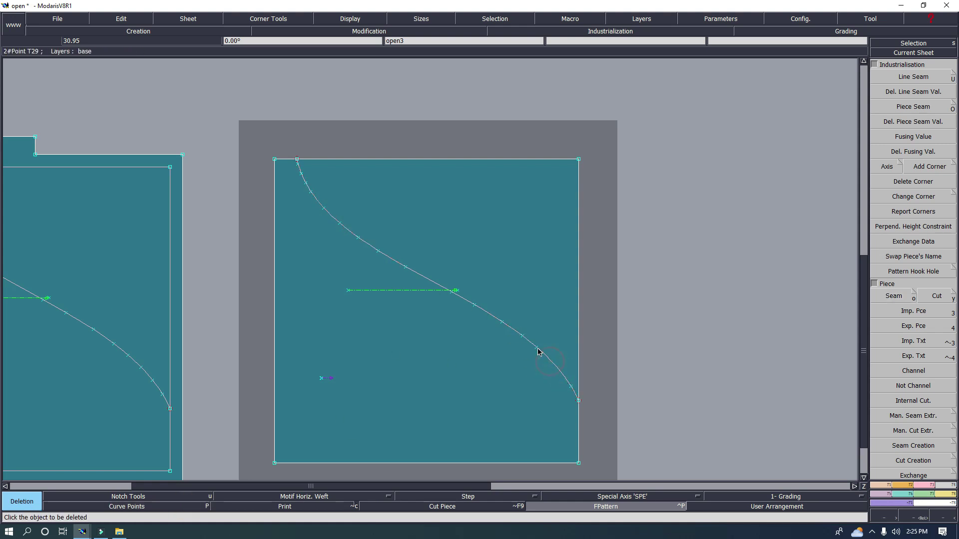
{"action": "left_click", "coordinate": [501, 321]}
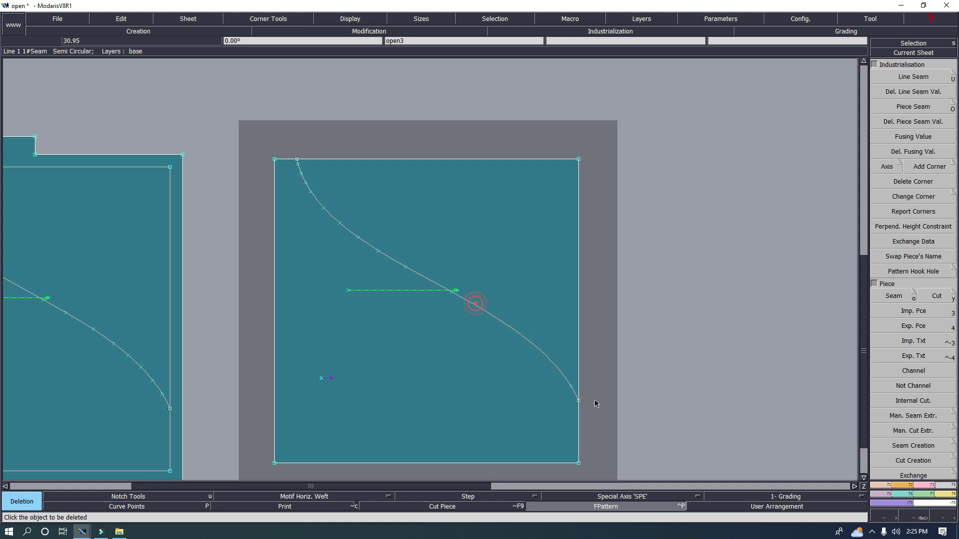
{"action": "left_click", "coordinate": [298, 165]}
{"action": "left_click", "coordinate": [302, 174]}
{"action": "left_click", "coordinate": [307, 183]}
{"action": "left_click", "coordinate": [322, 209]}
{"action": "key", "text": "ctrl+z"}
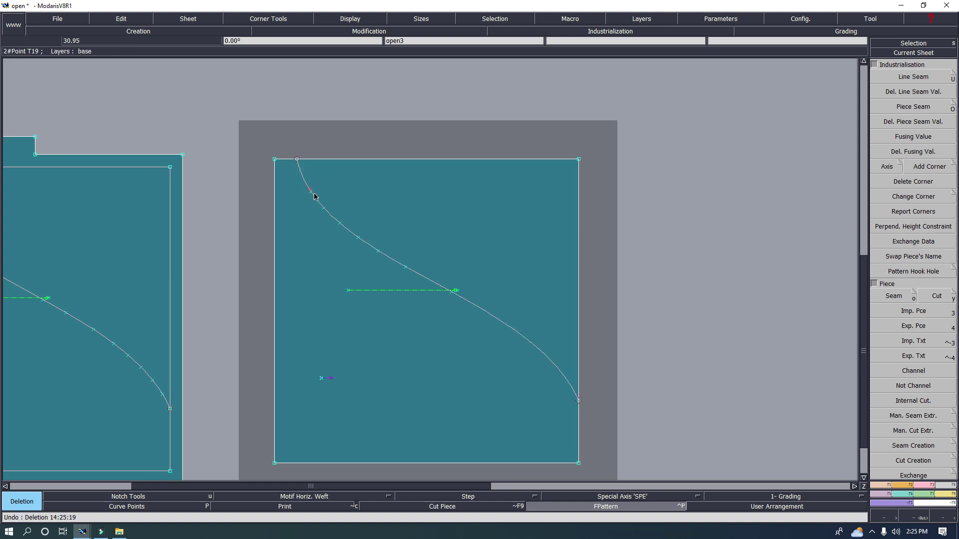
{"action": "left_click", "coordinate": [322, 206]}
{"action": "left_click", "coordinate": [339, 223]}
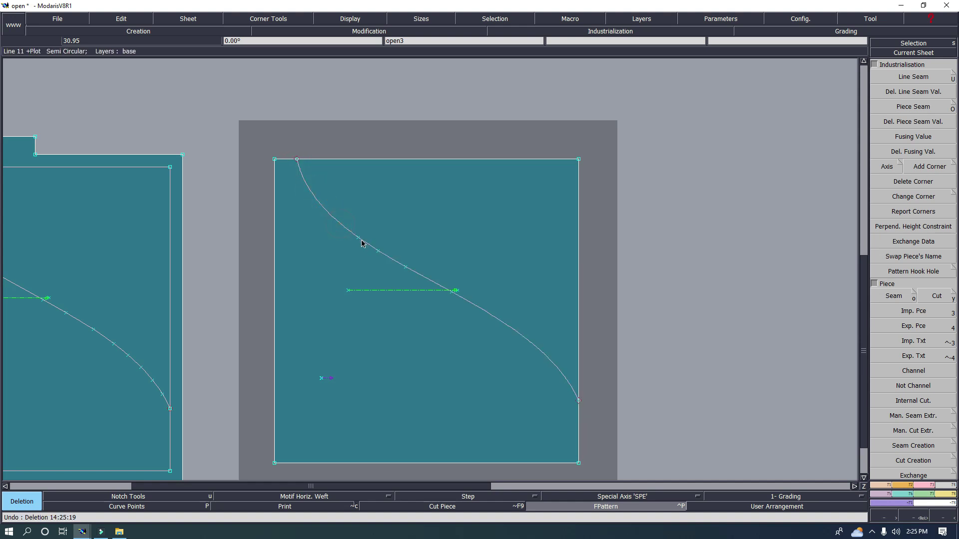
{"action": "left_click", "coordinate": [356, 237]}
{"action": "left_click", "coordinate": [379, 251]}
{"action": "left_click", "coordinate": [405, 268]}
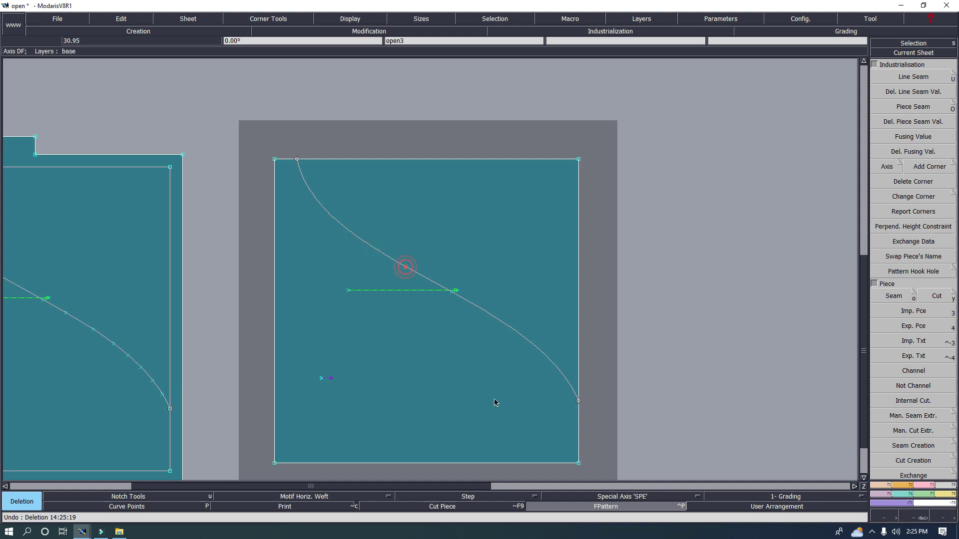
Display only the cut piece and examine the "test" text, the axes and the internal curve.
{"action": "left_click", "coordinate": [457, 507]}
{"action": "scroll", "coordinate": [317, 369], "scroll_direction": "up", "scroll_amount": 2}
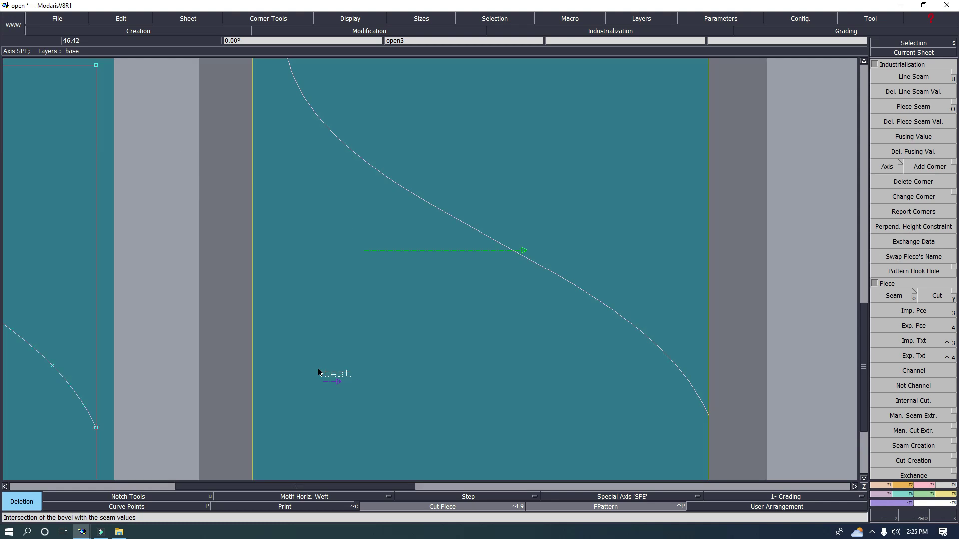
{"action": "scroll", "coordinate": [350, 397], "scroll_direction": "up", "scroll_amount": 4}
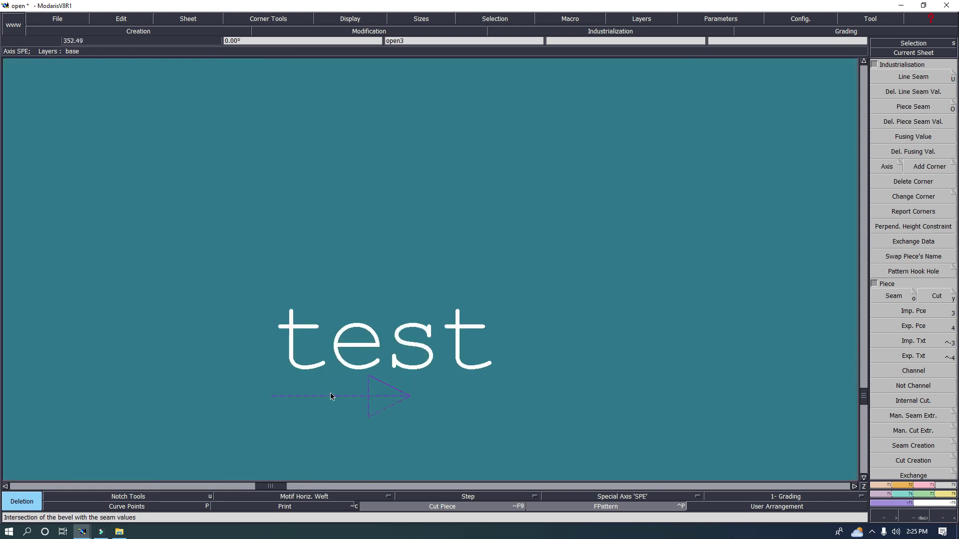
{"action": "scroll", "coordinate": [333, 394], "scroll_direction": "down", "scroll_amount": 3}
{"action": "scroll", "coordinate": [333, 394], "scroll_direction": "up", "scroll_amount": 2}
{"action": "scroll", "coordinate": [315, 227], "scroll_direction": "down", "scroll_amount": 5}
{"action": "scroll", "coordinate": [335, 194], "scroll_direction": "up", "scroll_amount": 3}
{"action": "scroll", "coordinate": [392, 231], "scroll_direction": "up", "scroll_amount": 1}
{"action": "scroll", "coordinate": [393, 236], "scroll_direction": "down", "scroll_amount": 4}
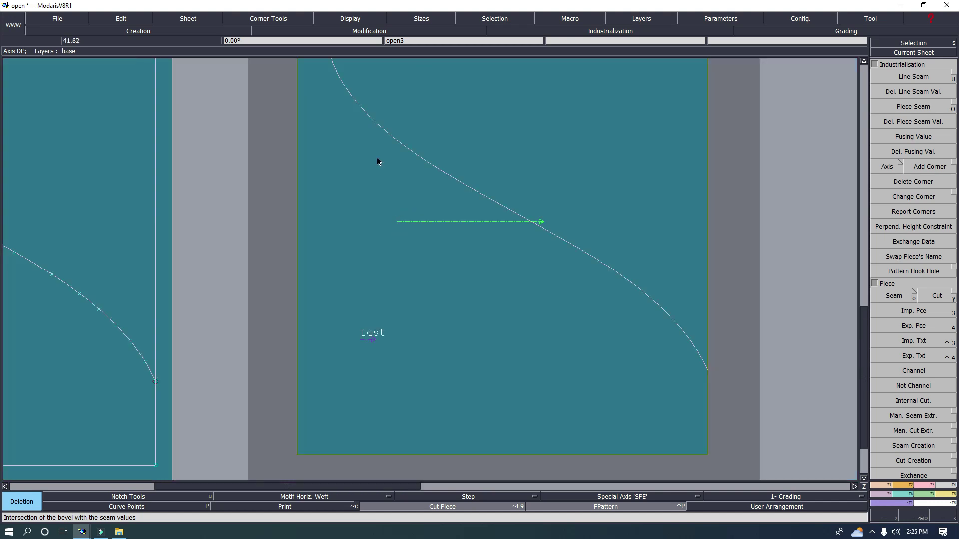
{"action": "scroll", "coordinate": [370, 159], "scroll_direction": "up", "scroll_amount": 4}
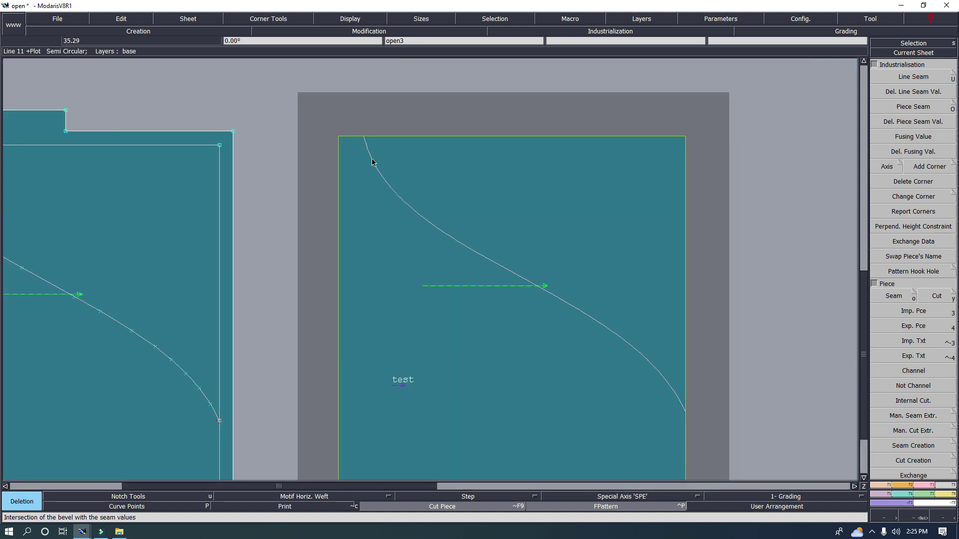
{"action": "scroll", "coordinate": [391, 180], "scroll_direction": "down", "scroll_amount": 4}
{"action": "scroll", "coordinate": [457, 199], "scroll_direction": "up", "scroll_amount": 1}
{"action": "scroll", "coordinate": [448, 201], "scroll_direction": "up", "scroll_amount": 1}
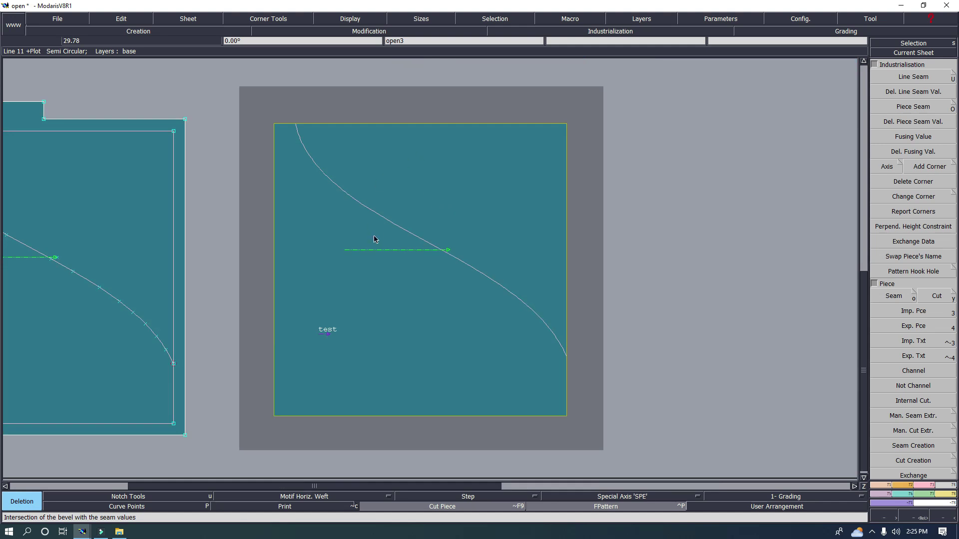
{"action": "scroll", "coordinate": [436, 202], "scroll_direction": "up", "scroll_amount": 2}
{"action": "scroll", "coordinate": [426, 209], "scroll_direction": "down", "scroll_amount": 1}
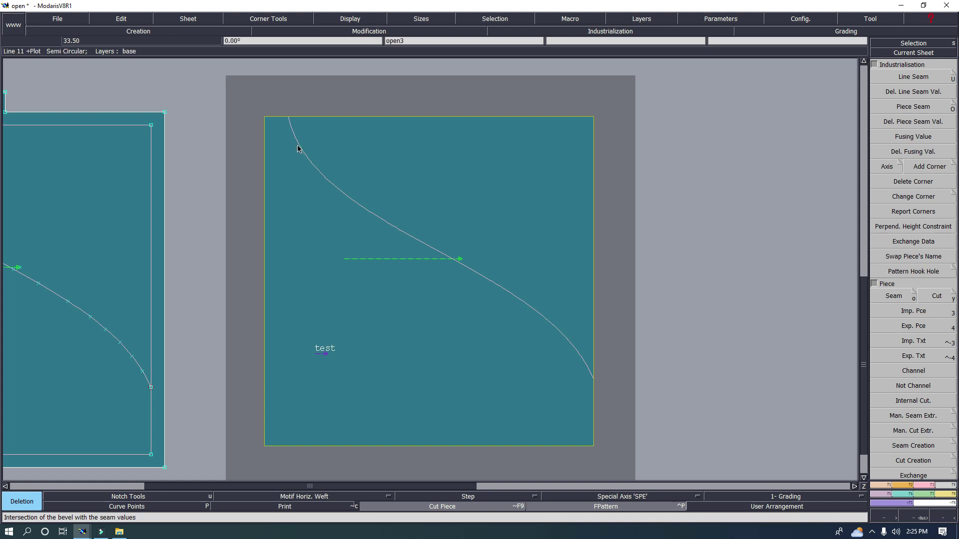
Add the text TEST followed by a run of Ms along the diagonal curve with Text on Line.
{"action": "key", "text": "t"}
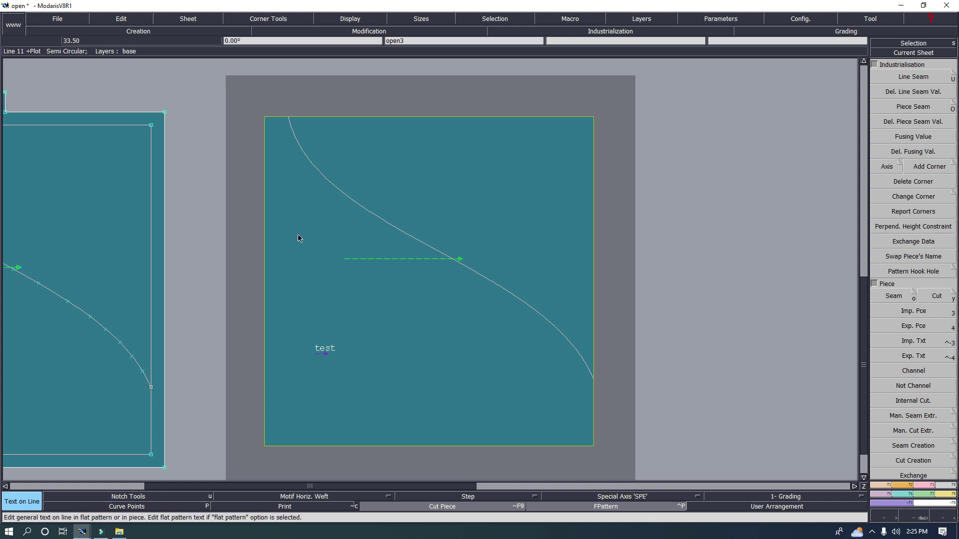
{"action": "left_click", "coordinate": [388, 226]}
{"action": "type", "text": "TESTMMMMMMMMMMMM"}
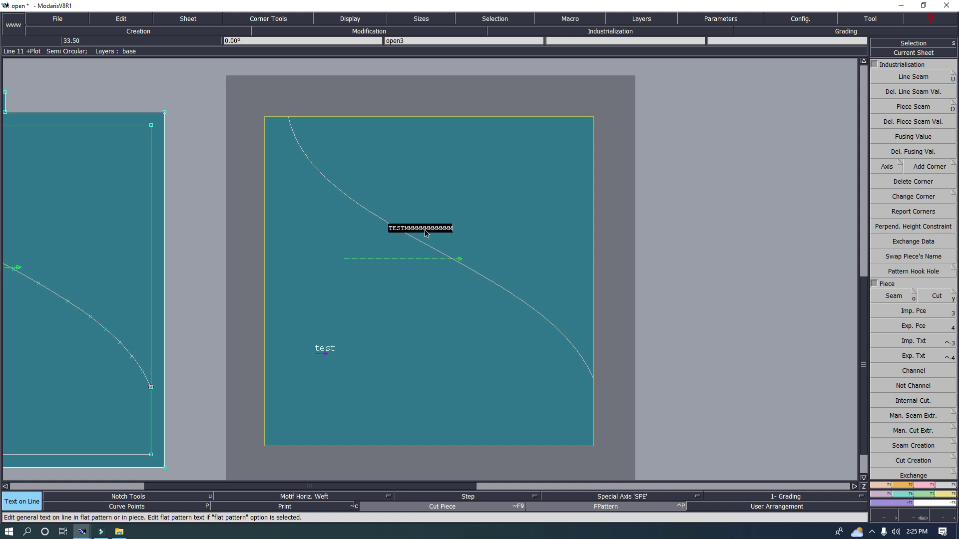
{"action": "key", "text": "Return"}
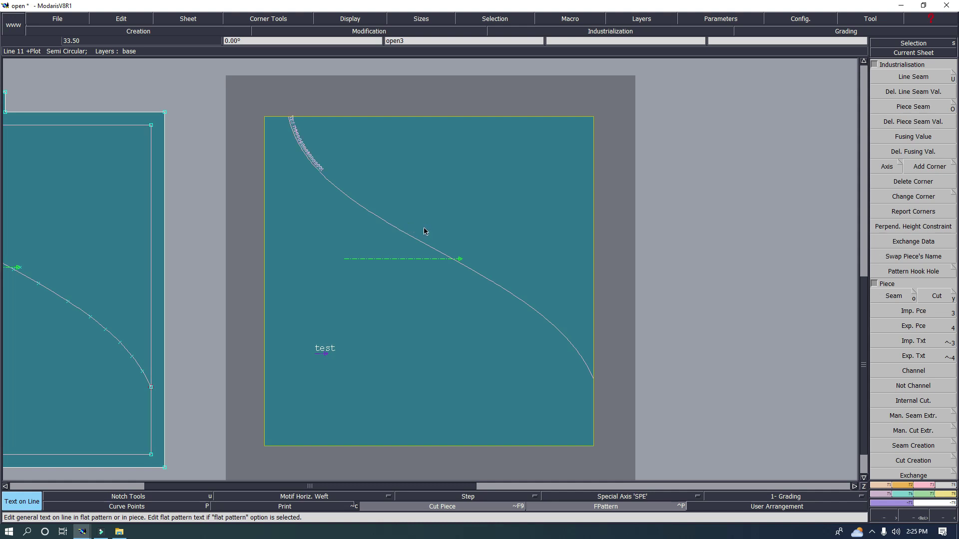
{"action": "scroll", "coordinate": [300, 140], "scroll_direction": "up", "scroll_amount": 2}
{"action": "scroll", "coordinate": [299, 140], "scroll_direction": "up", "scroll_amount": 1}
{"action": "scroll", "coordinate": [307, 145], "scroll_direction": "down", "scroll_amount": 3}
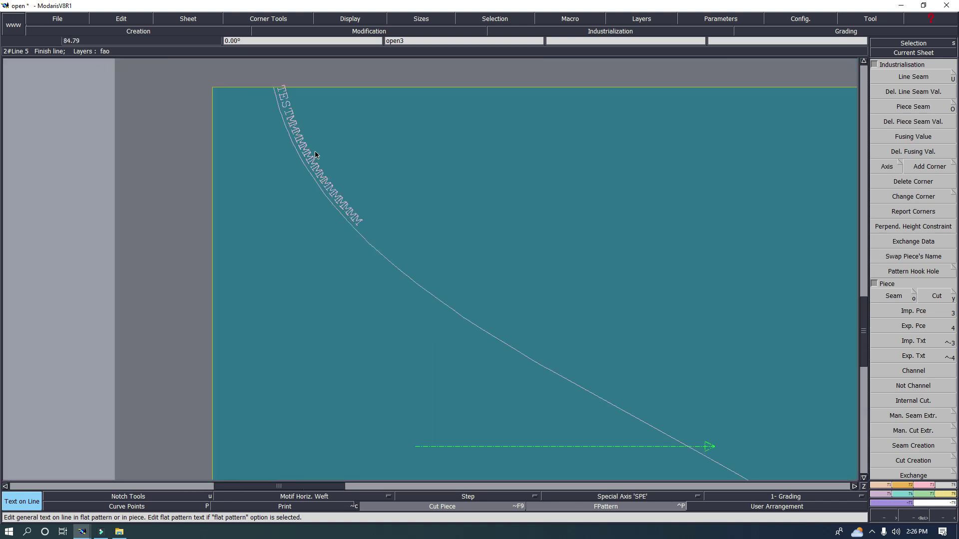
{"action": "scroll", "coordinate": [317, 151], "scroll_direction": "up", "scroll_amount": 2}
{"action": "scroll", "coordinate": [319, 151], "scroll_direction": "down", "scroll_amount": 2}
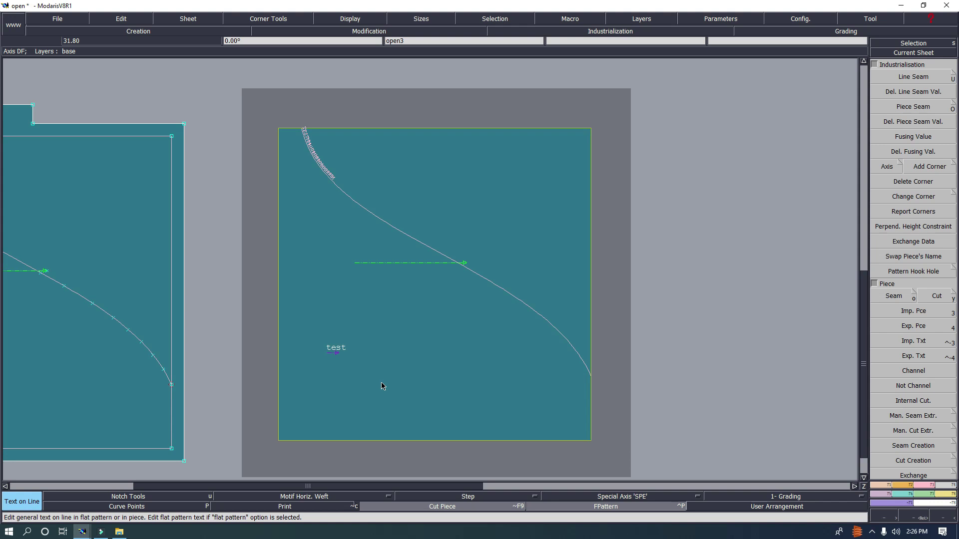
Turn off the Cut Piece and FPattern displays for the extracted piece.
{"action": "left_click", "coordinate": [491, 508]}
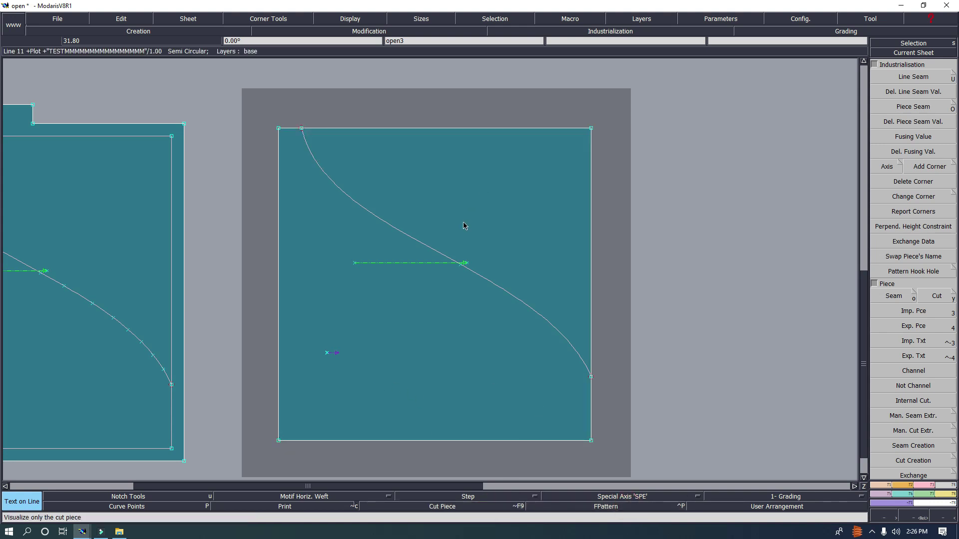
{"action": "key", "text": "ctrl+p"}
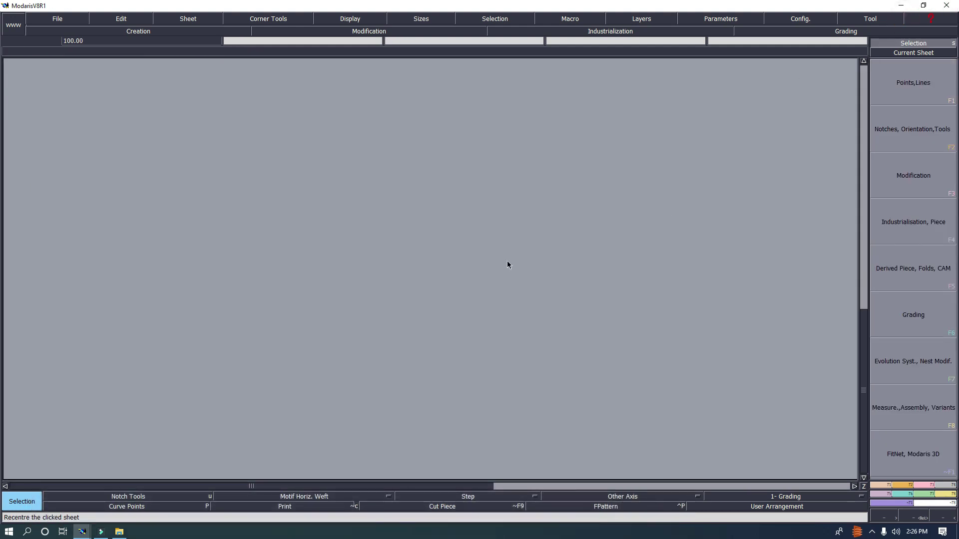
Quit the empty second Modaris session and create a new folder named DXF OPEN on the desktop.
{"action": "left_click", "coordinate": [952, 5]}
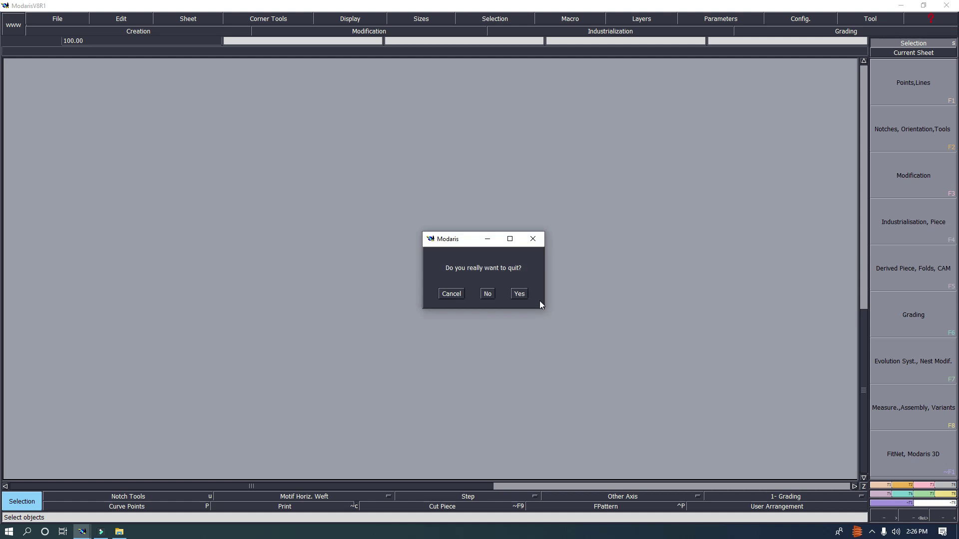
{"action": "left_click", "coordinate": [522, 295]}
{"action": "right_click", "coordinate": [464, 191]}
{"action": "mouse_move", "coordinate": [487, 271]}
{"action": "left_click", "coordinate": [605, 274]}
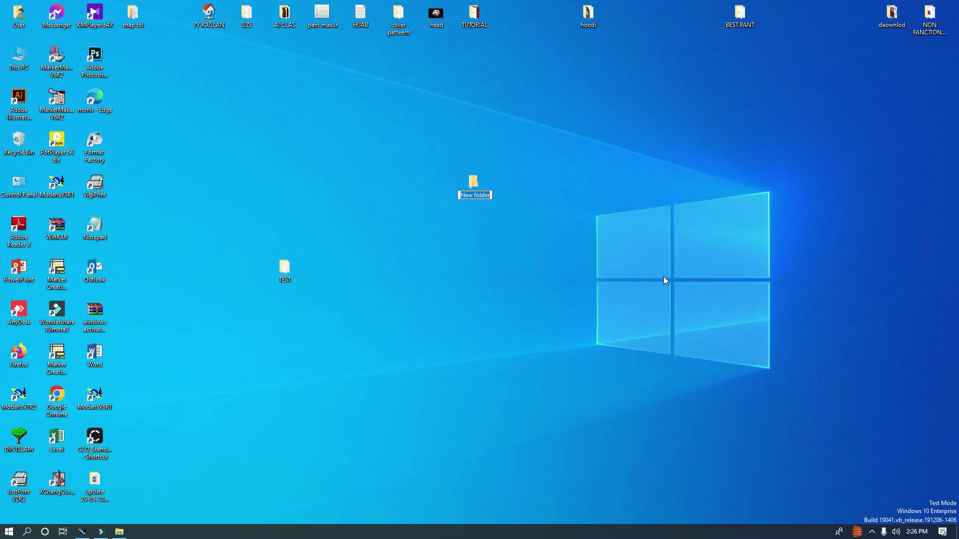
{"action": "key", "text": "BackSpace"}
{"action": "type", "text": "DXF OPEN"}
{"action": "key", "text": "Return"}
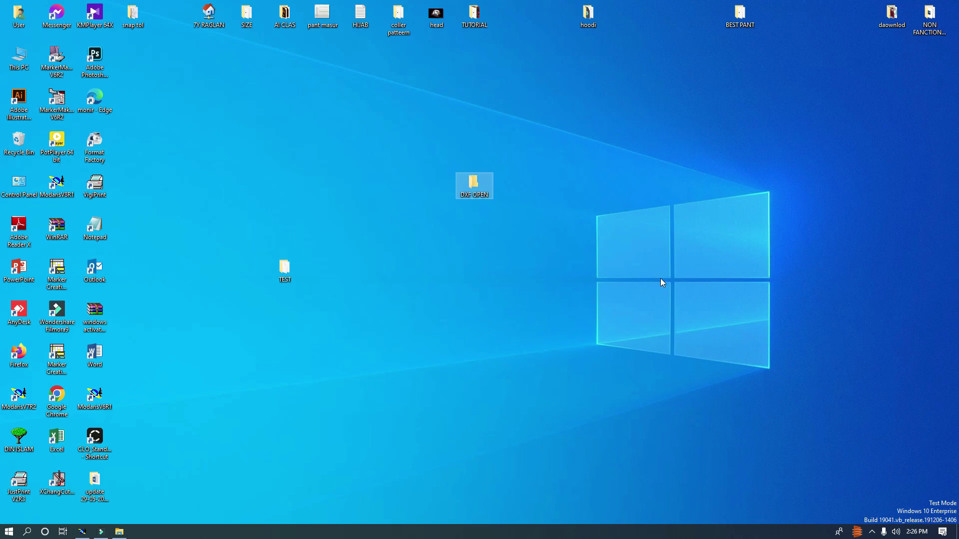
Return to the "open" model in Modaris and set all its access paths to the Desktop/DXF OPEN folder.
{"action": "left_click", "coordinate": [82, 532]}
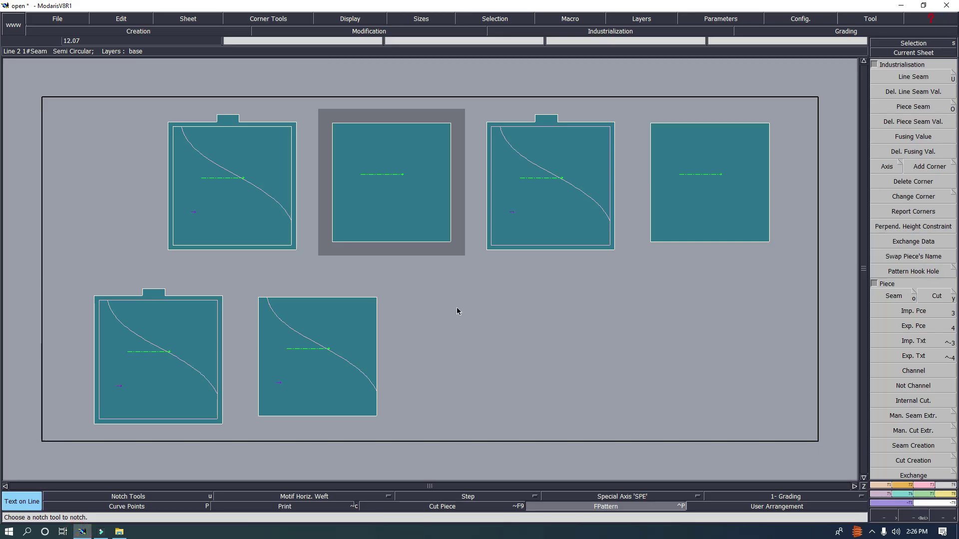
{"action": "left_click", "coordinate": [537, 23]}
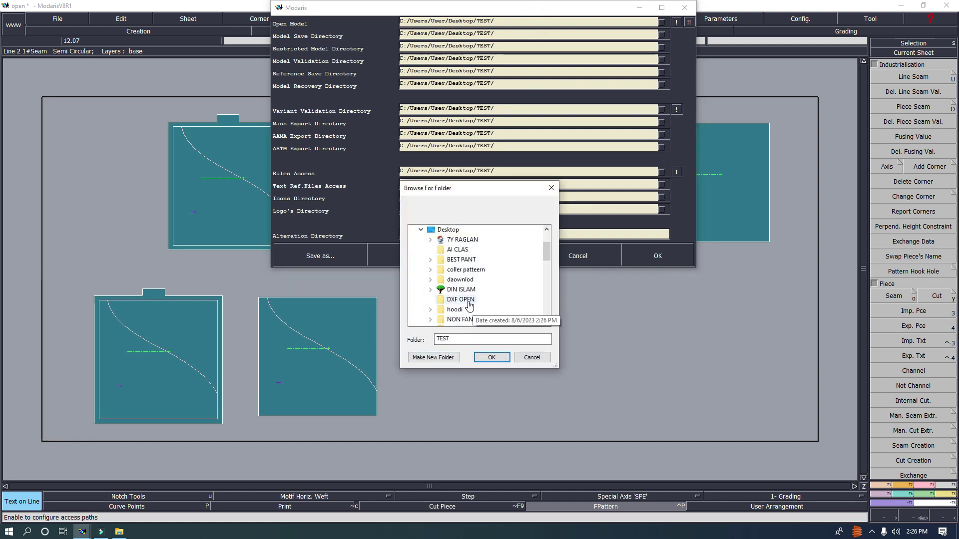
{"action": "left_click", "coordinate": [467, 300]}
{"action": "left_click", "coordinate": [481, 356]}
{"action": "left_click", "coordinate": [688, 22]}
{"action": "left_click", "coordinate": [659, 256]}
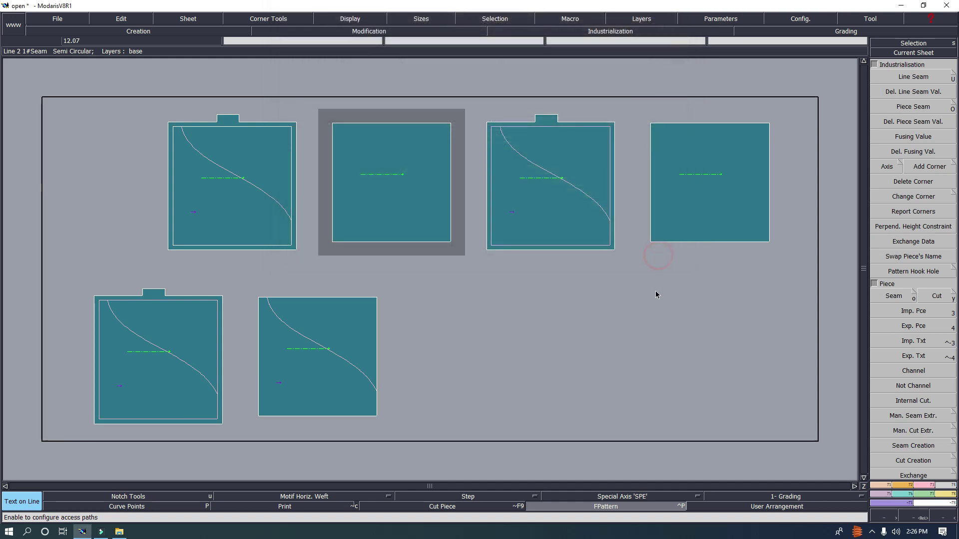
Save the model as open.mdl in the DXF OPEN folder, continuing past the anomaly warning, and reopen it from there.
{"action": "key", "text": "ctrl+s"}
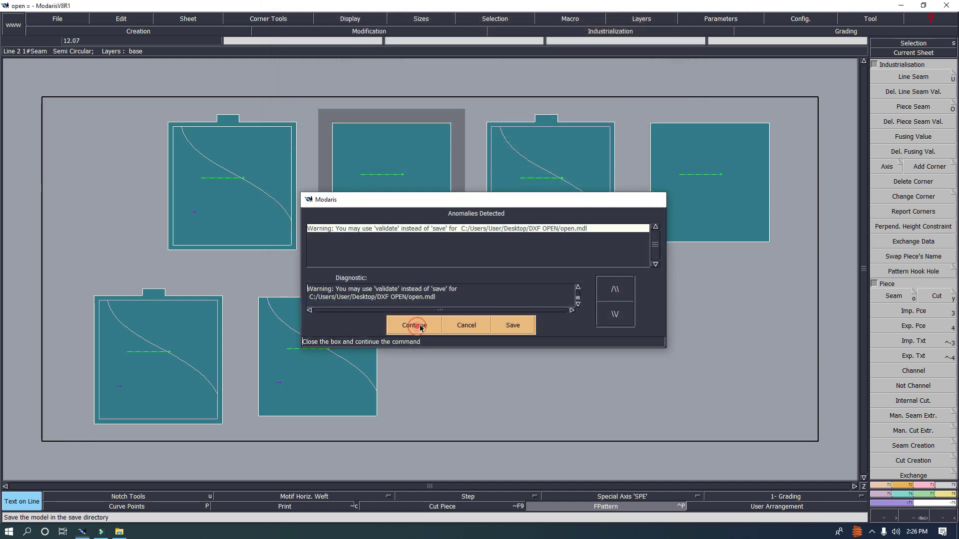
{"action": "left_click", "coordinate": [423, 328]}
{"action": "key", "text": "ctrl+o"}
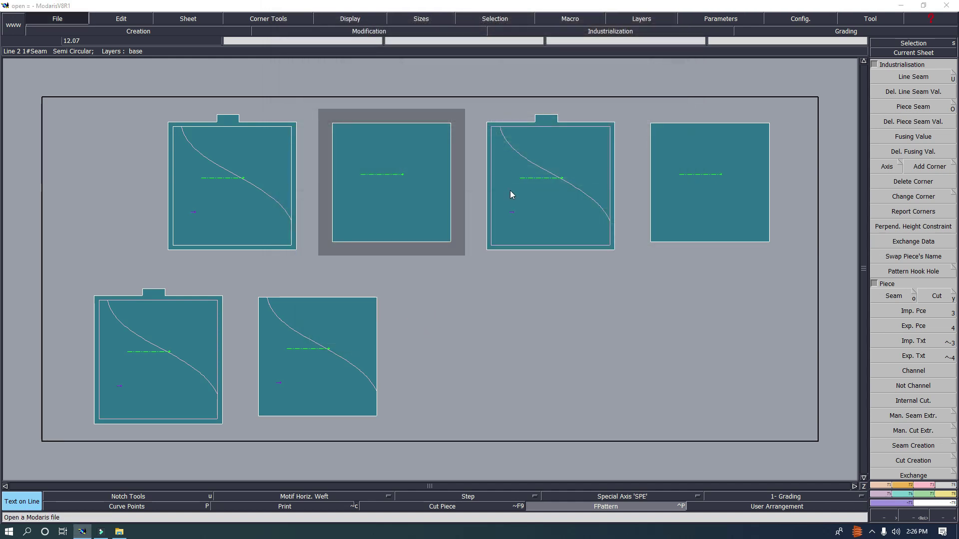
{"action": "double_click", "coordinate": [121, 106]}
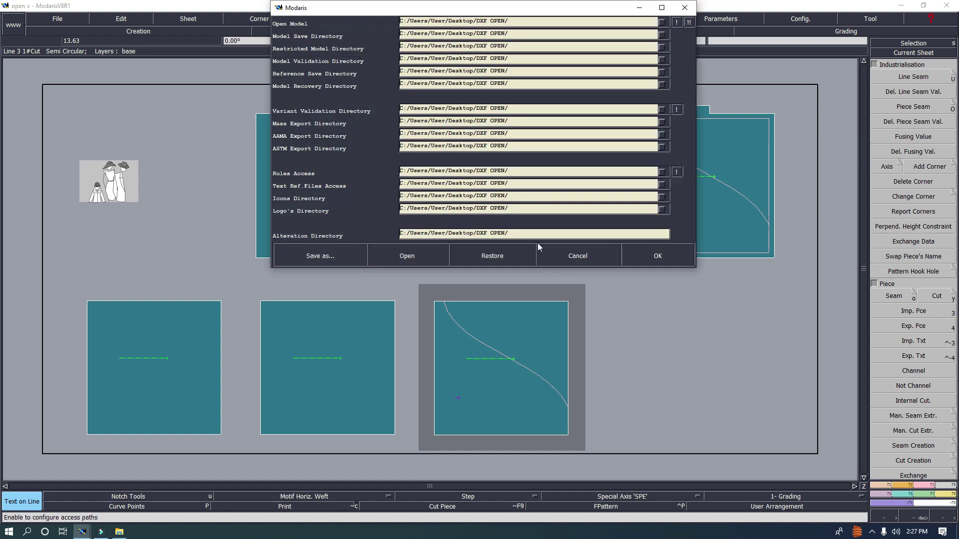
{"action": "left_click", "coordinate": [574, 252]}
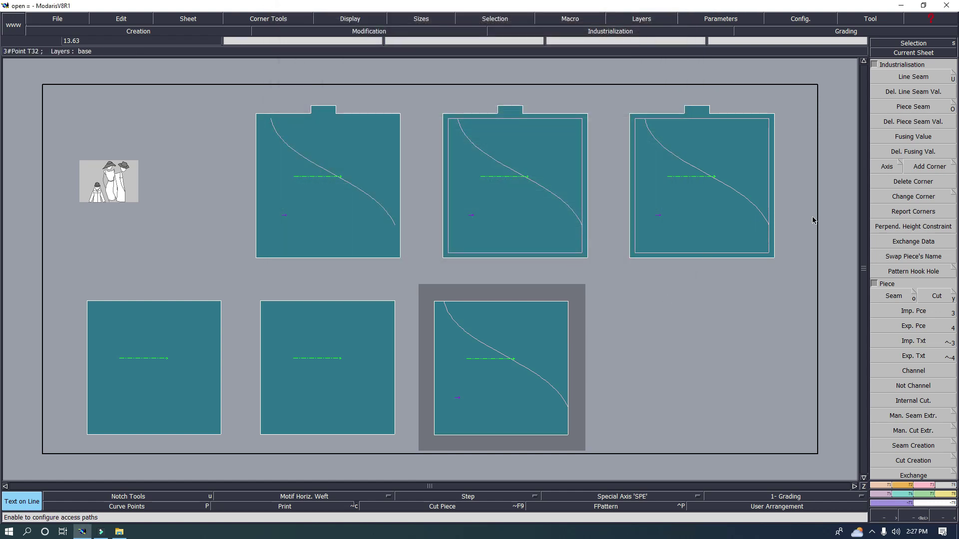